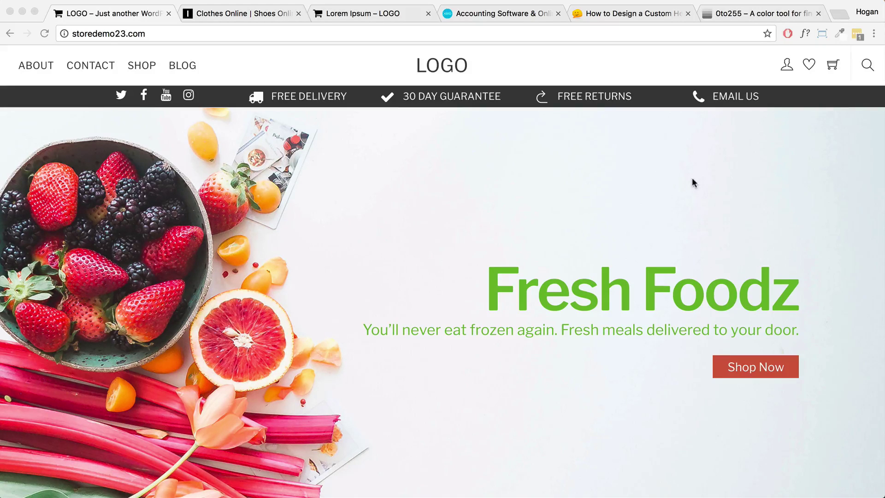
Review The Iconic and Xero headers for reference, returning to the Fresh Foodz store page.
scroll(671, 160, "down", 3)
scroll(460, 159, "up", 3)
left_click(218, 14)
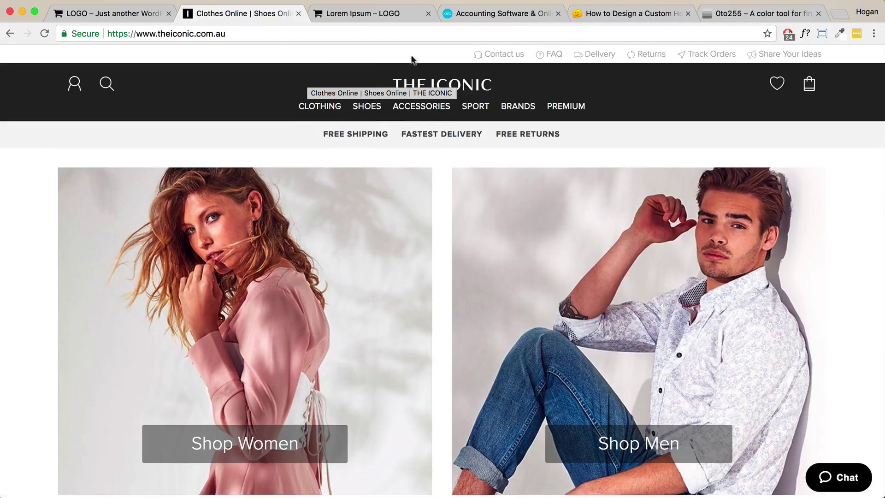
left_click(119, 20)
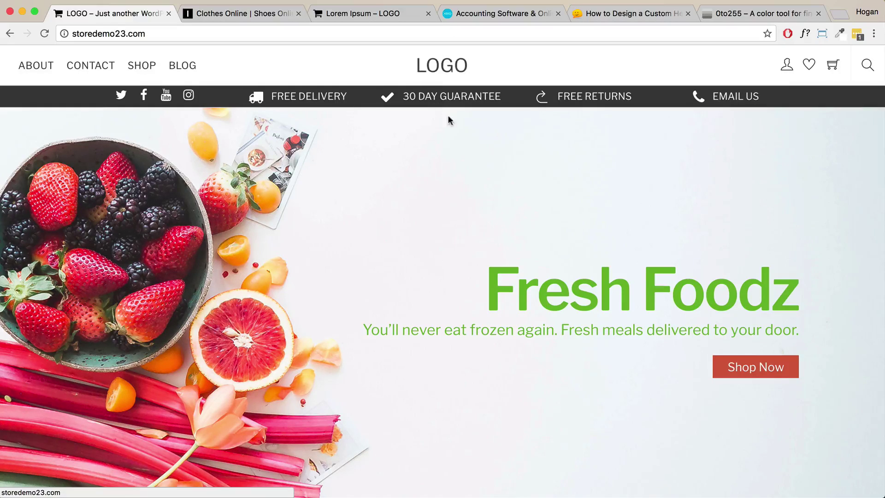
scroll(445, 117, "down", 10)
scroll(443, 121, "down", 10)
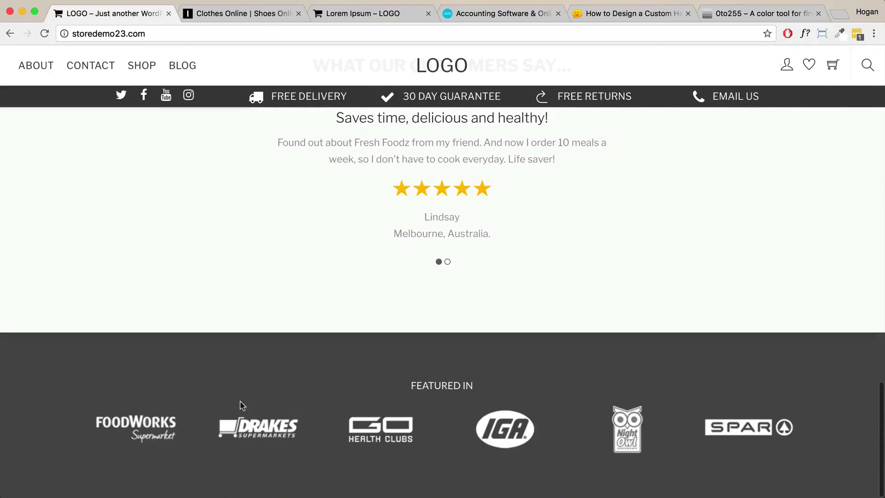
left_click(478, 18)
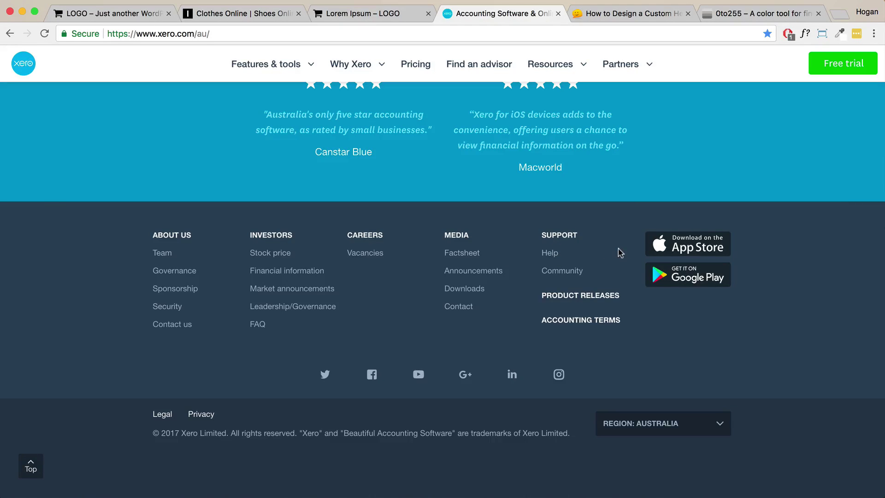
left_click(107, 18)
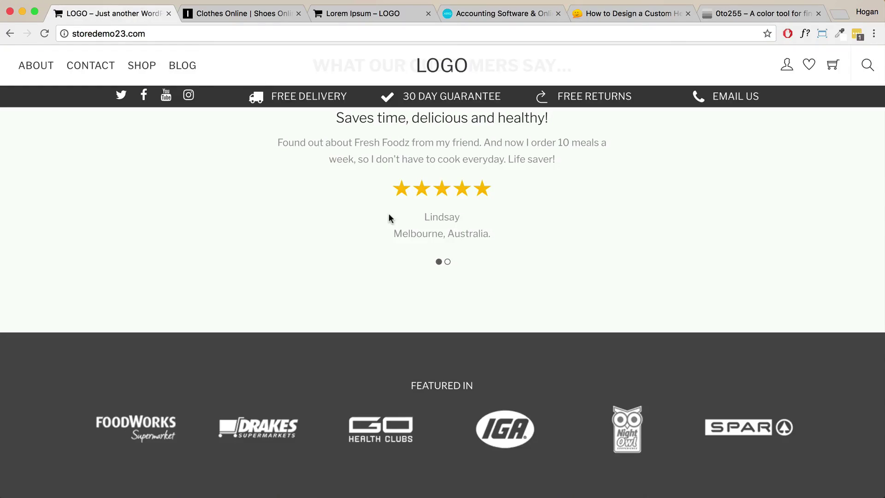
scroll(389, 211, "up", 15)
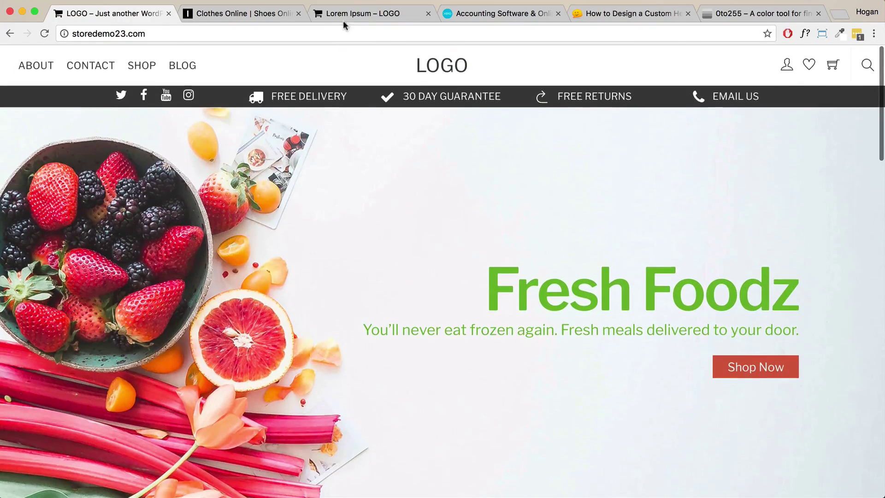
Switch to the Lorem Ipsum post tab and scroll through the post.
left_click(343, 18)
scroll(363, 225, "down", 15)
scroll(364, 230, "up", 4)
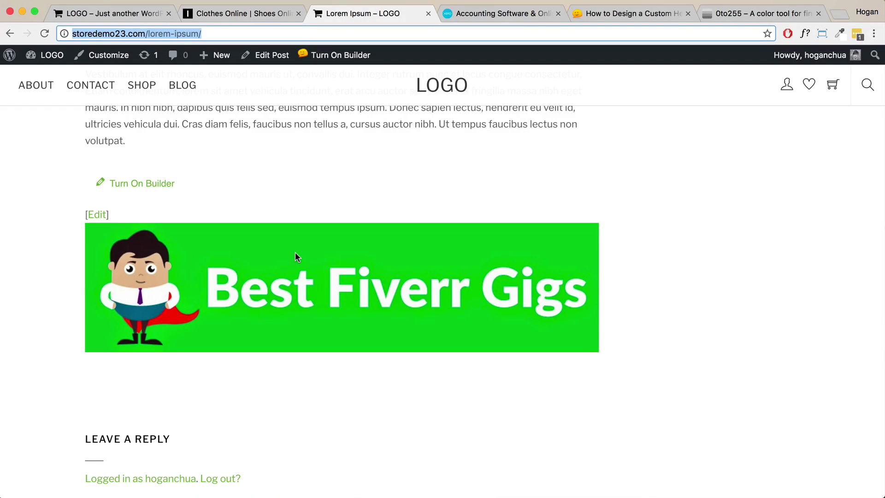
scroll(295, 253, "up", 15)
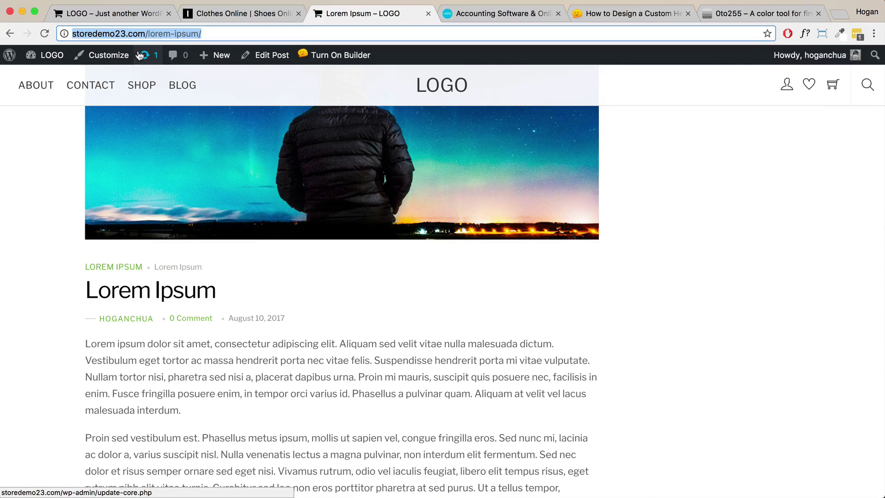
From the store home page, go to Themify Shoppe > Builder Layout Parts in the admin.
left_click(140, 13)
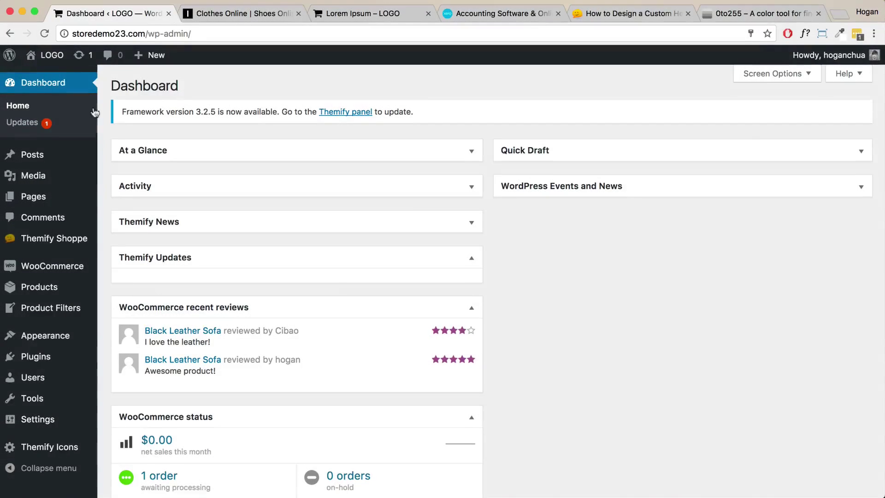
mouse_move(44, 61)
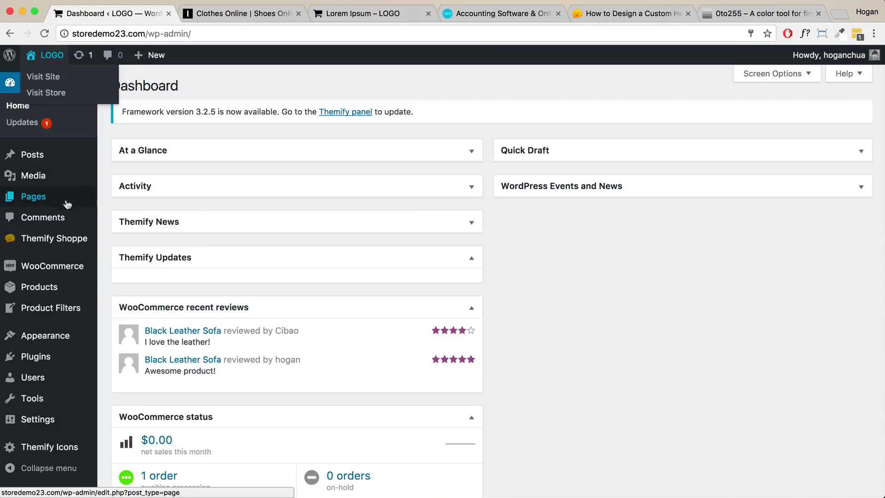
mouse_move(37, 247)
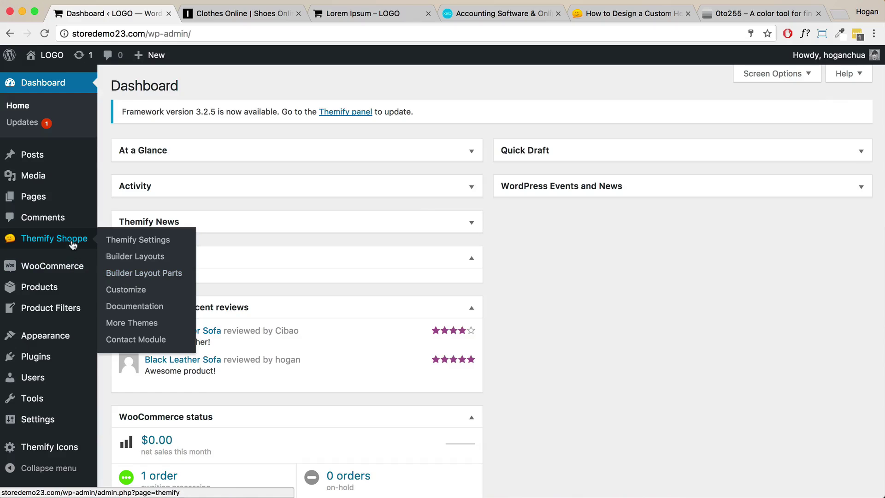
left_click(119, 276)
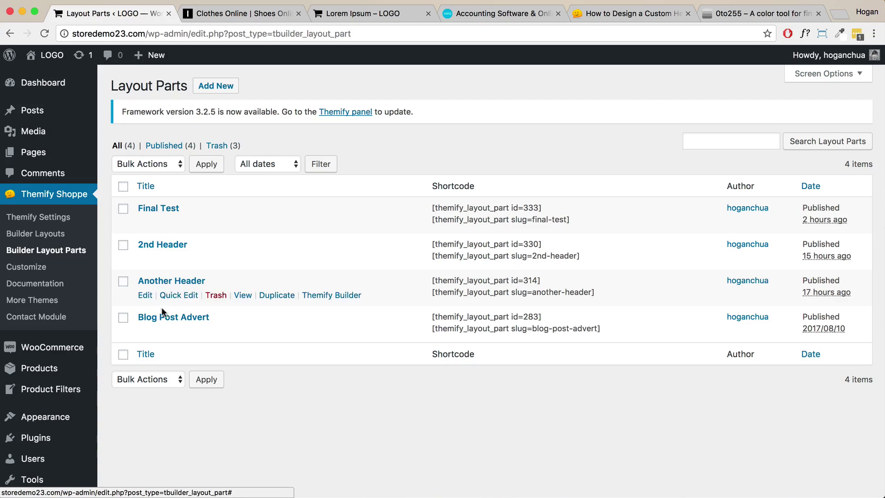
Add a layout part titled 'Navigation', publish it, and open it in the frontend builder.
left_click(216, 91)
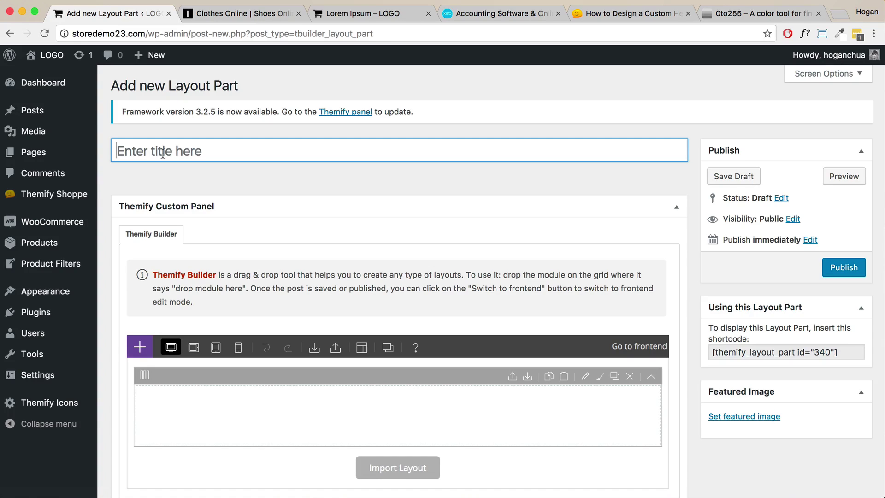
type("Navig")
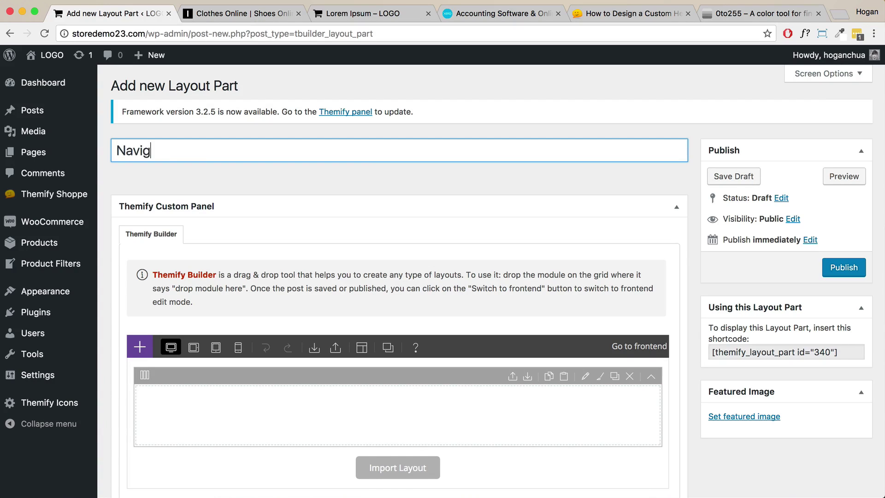
type("ation")
left_click(842, 269)
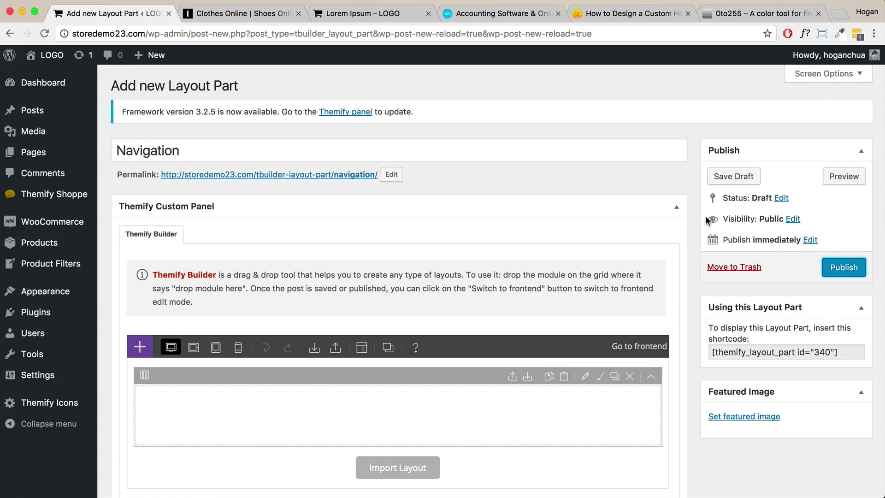
left_click(842, 268)
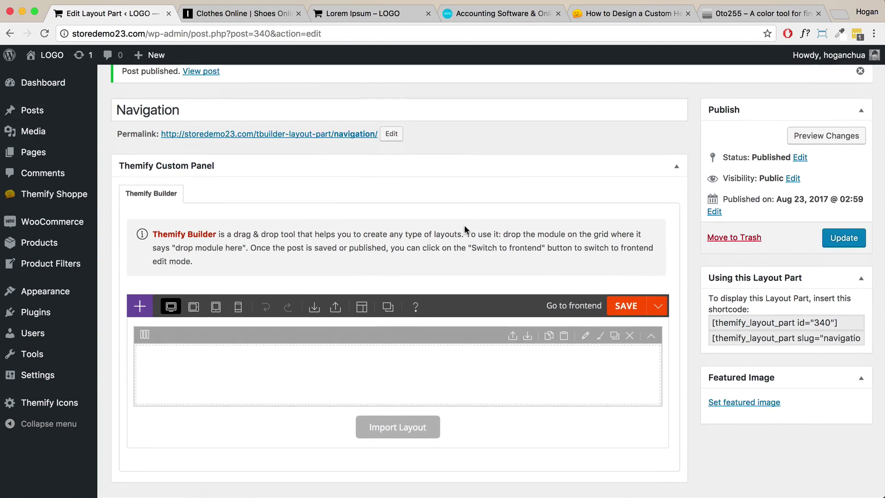
left_click(564, 308)
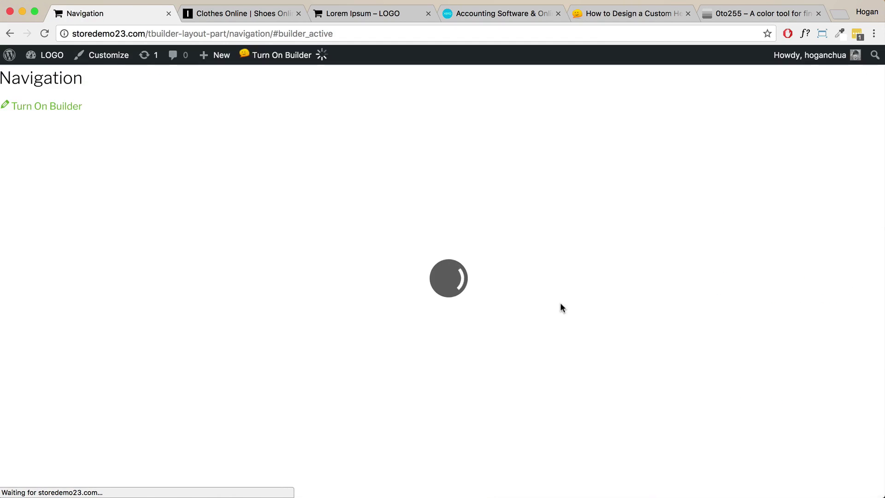
Check The Iconic's dark header, then open the empty row's Styling options.
left_click(260, 18)
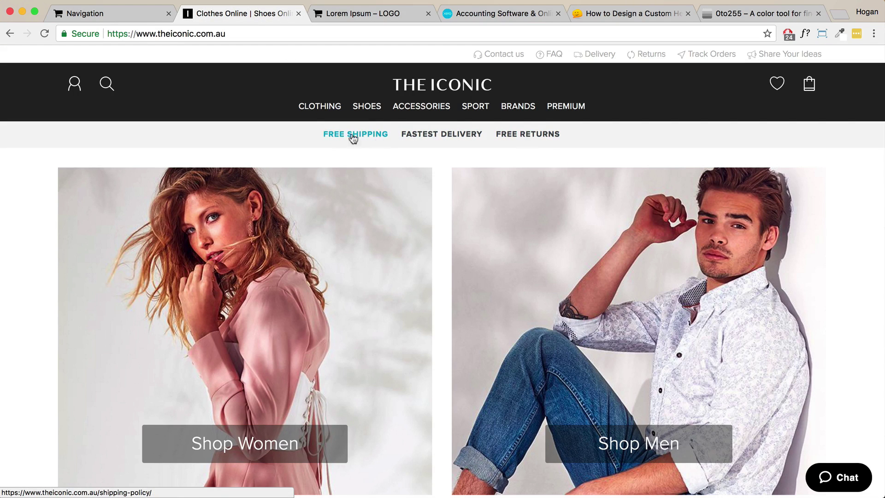
left_click(110, 14)
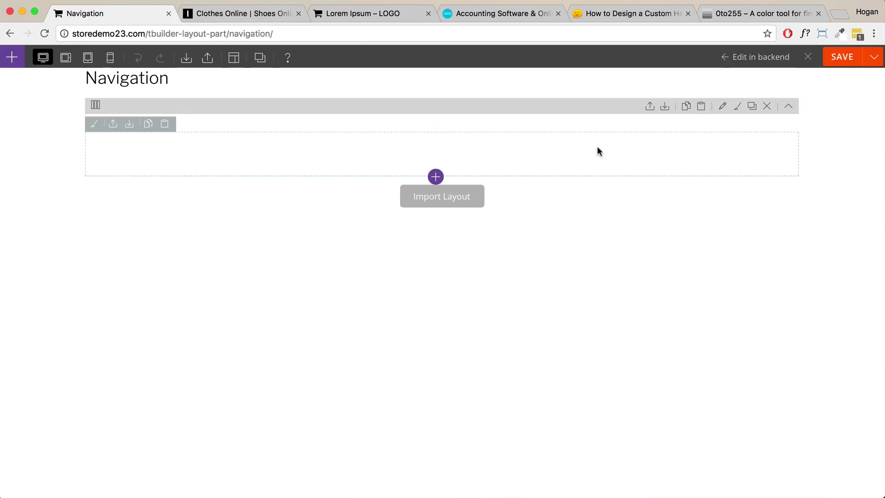
left_click(722, 108)
left_click_drag(637, 204, 627, 135)
left_click(477, 148)
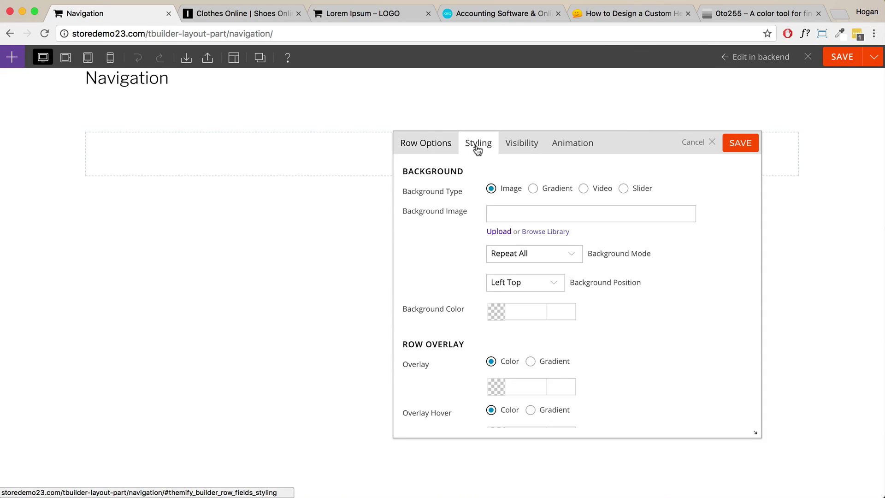
scroll(639, 284, "down", 2)
Set the row Background Color to 3b3b3b, compare with The Iconic, and save.
left_click(517, 278)
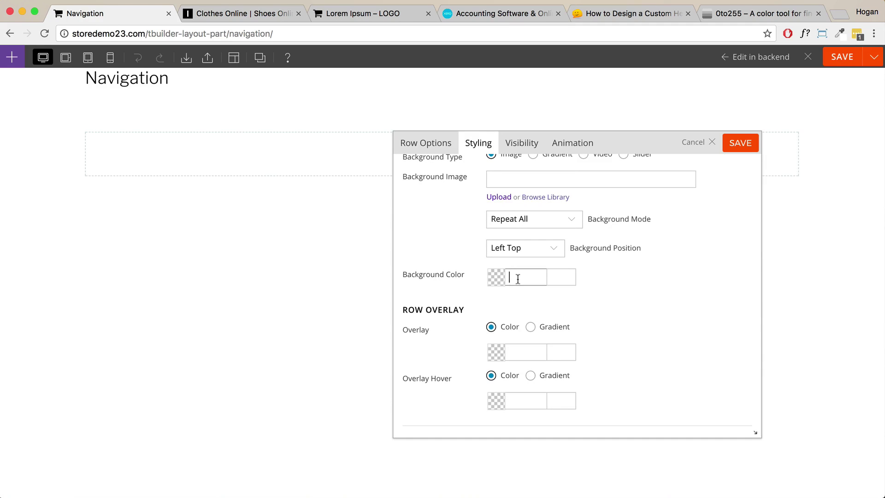
type("3b3b3b")
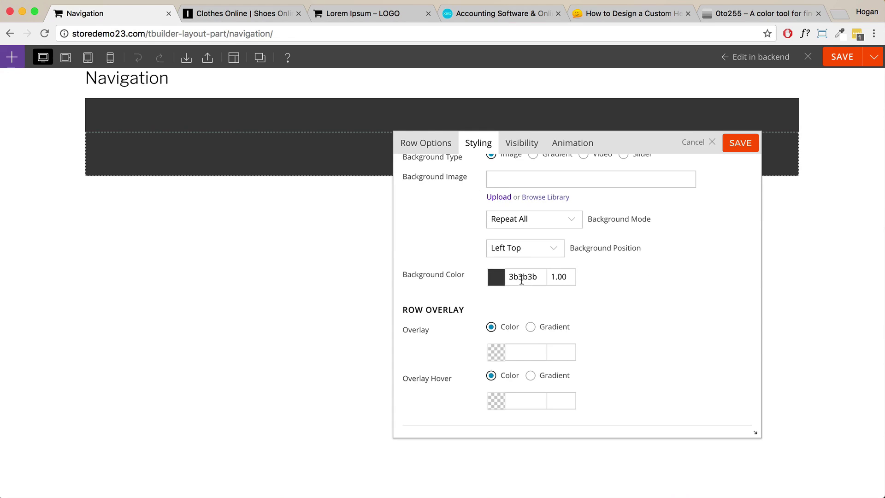
left_click(498, 276)
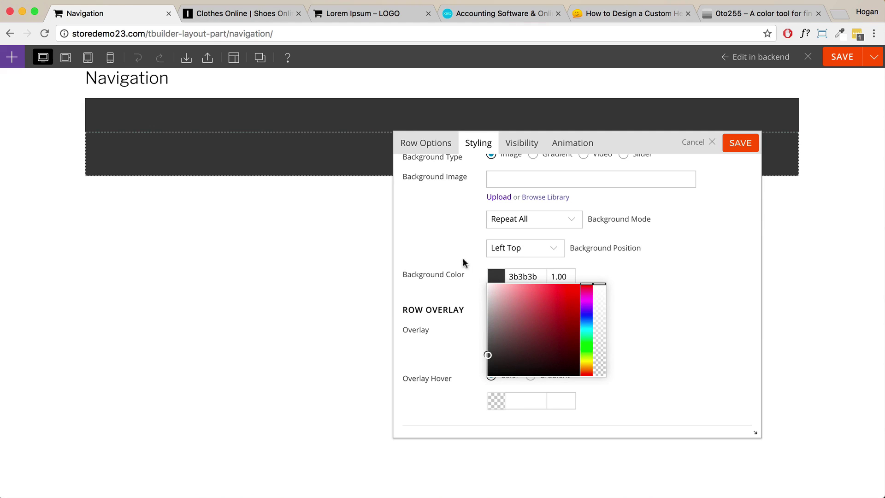
left_click(248, 14)
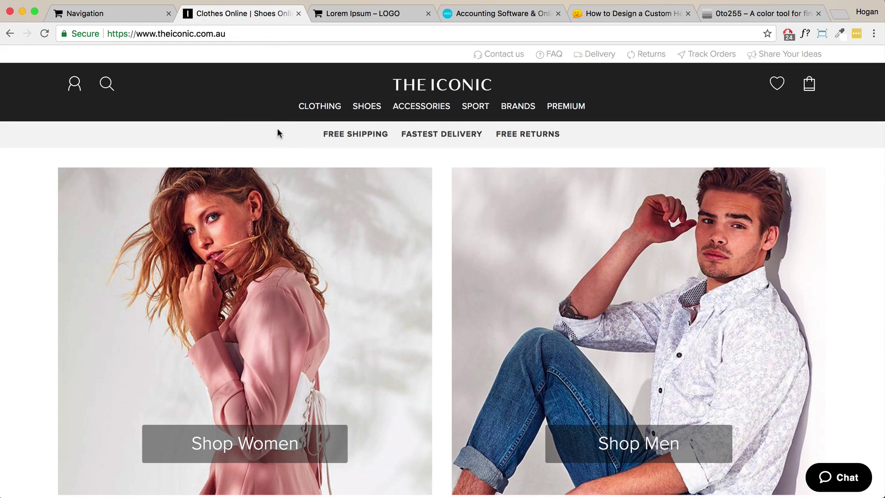
left_click(109, 19)
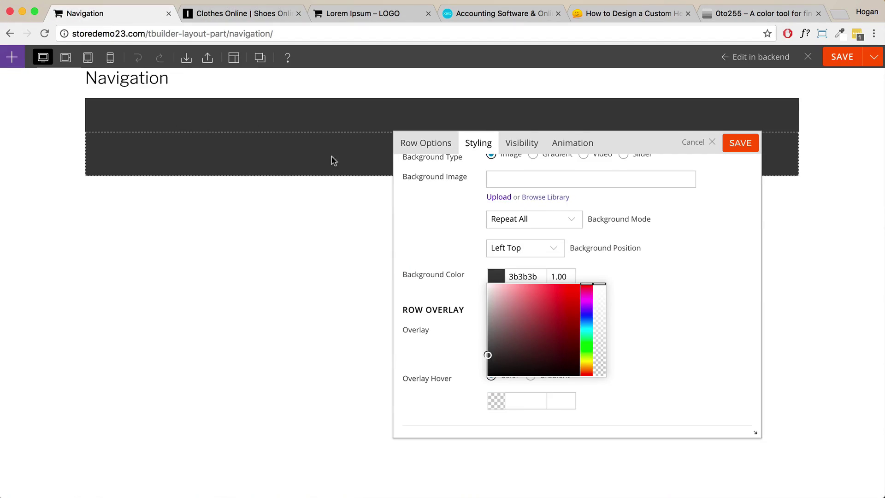
left_click(683, 258)
scroll(684, 261, "down", 5)
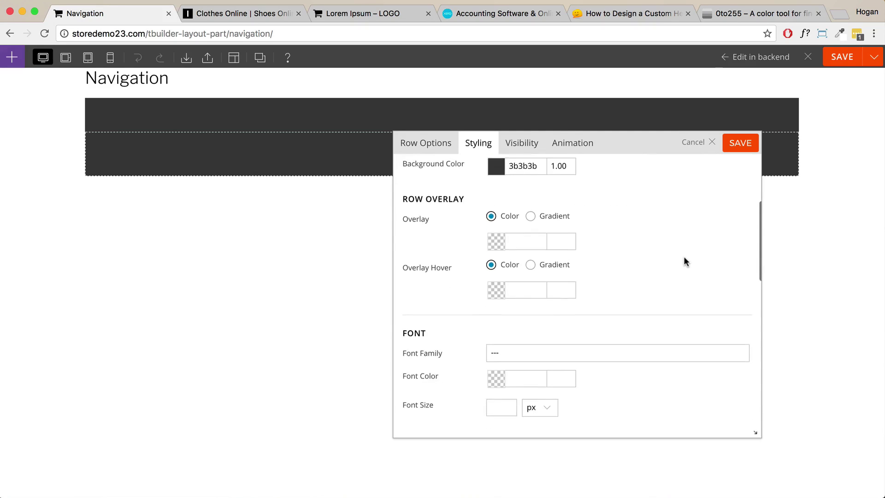
left_click(732, 154)
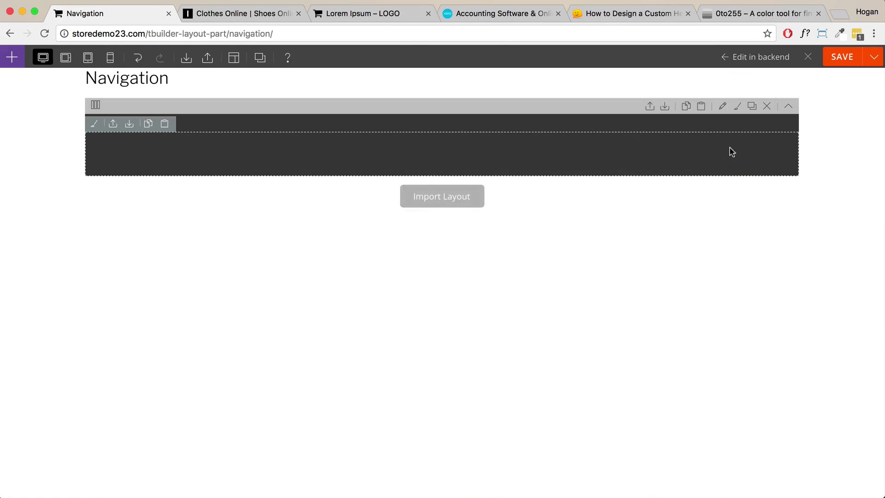
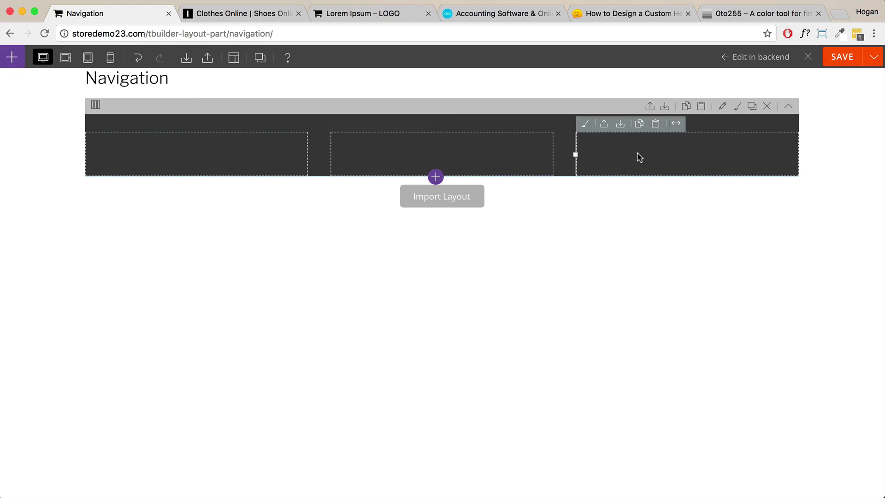
Add an Icon module from the Modules panel to the row's first column.
left_click(12, 57)
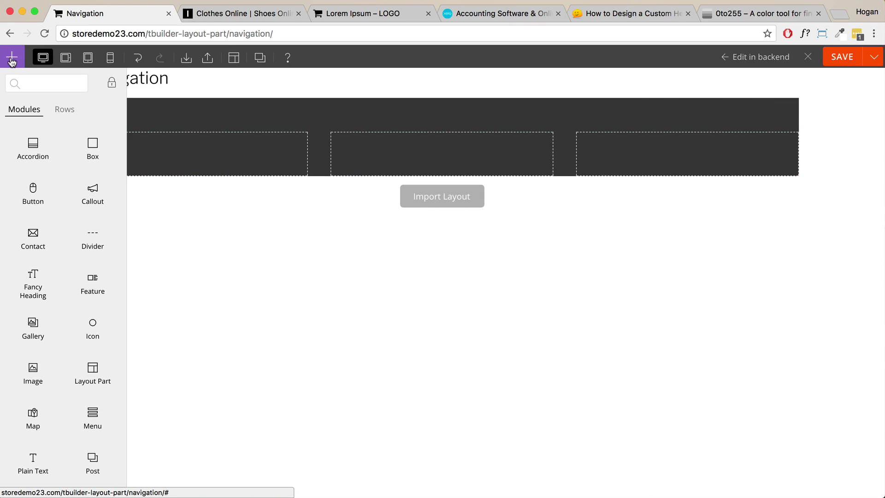
scroll(57, 241, "down", 4)
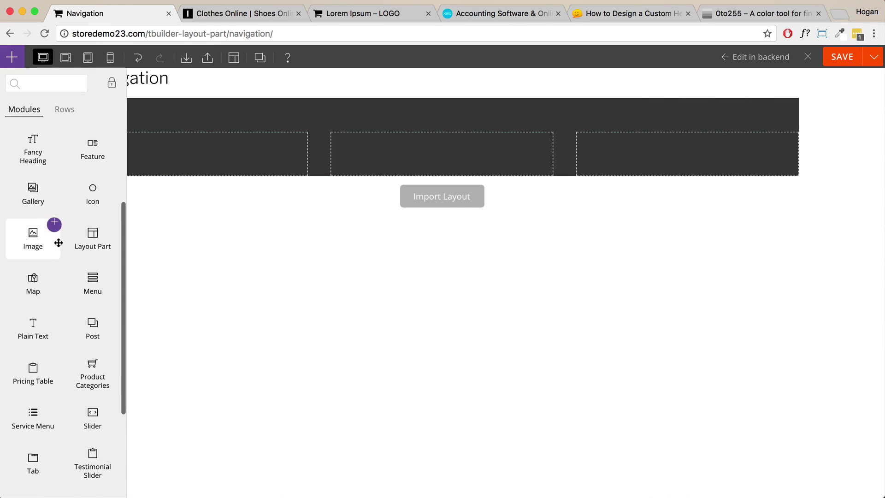
left_click_drag(82, 197, 223, 152)
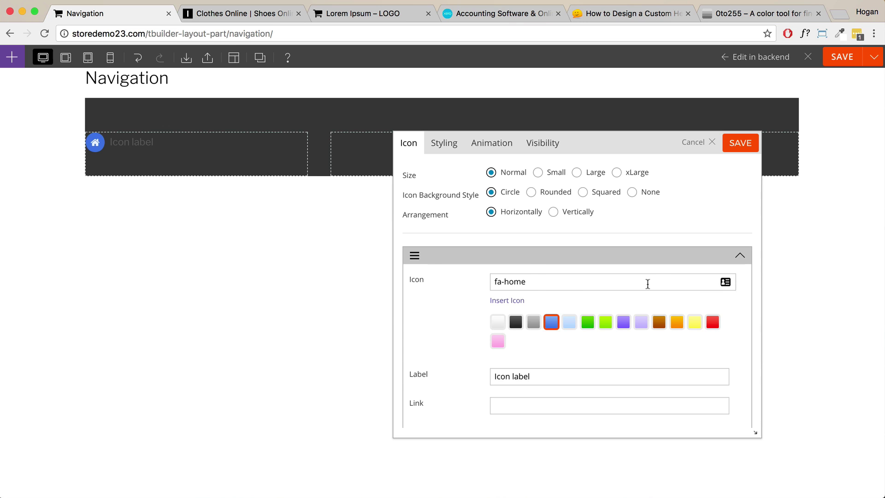
Search the icon library for 'truck' and choose the fa-truck icon.
left_click(508, 300)
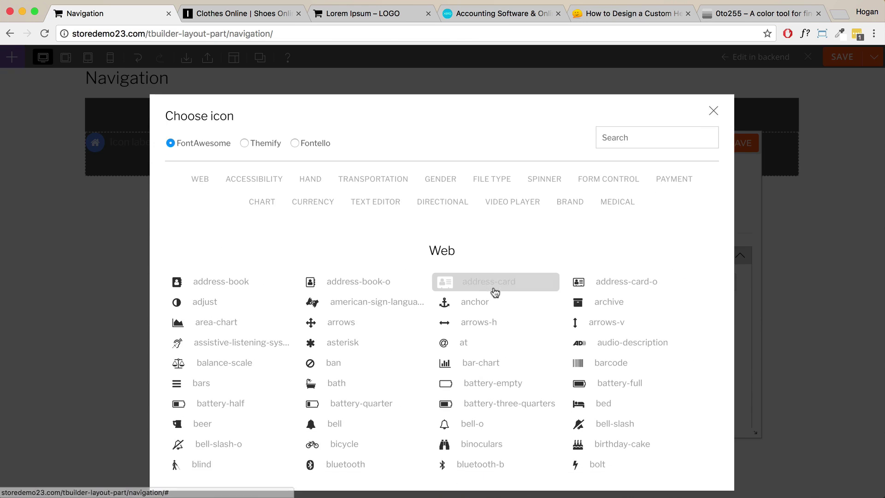
left_click(637, 139)
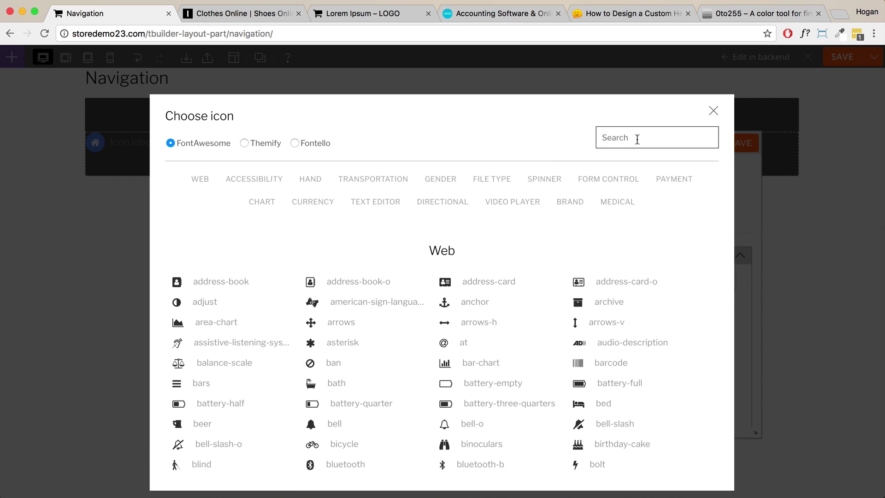
type("truck")
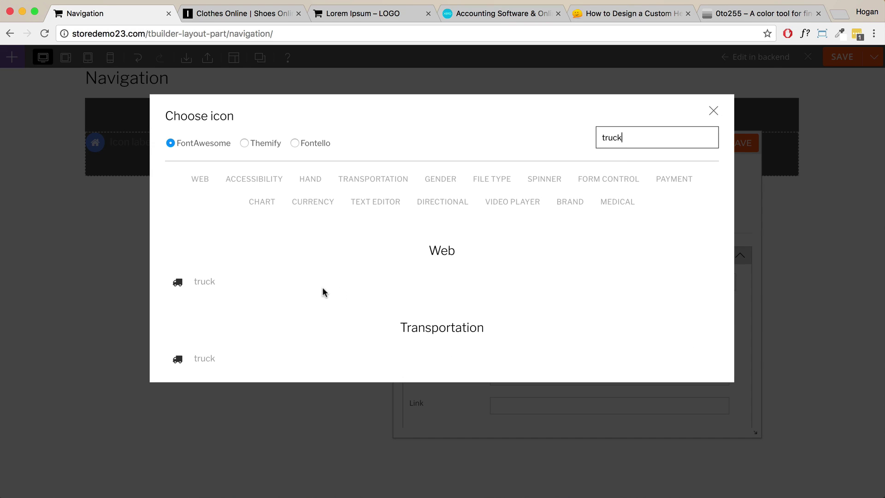
left_click(214, 288)
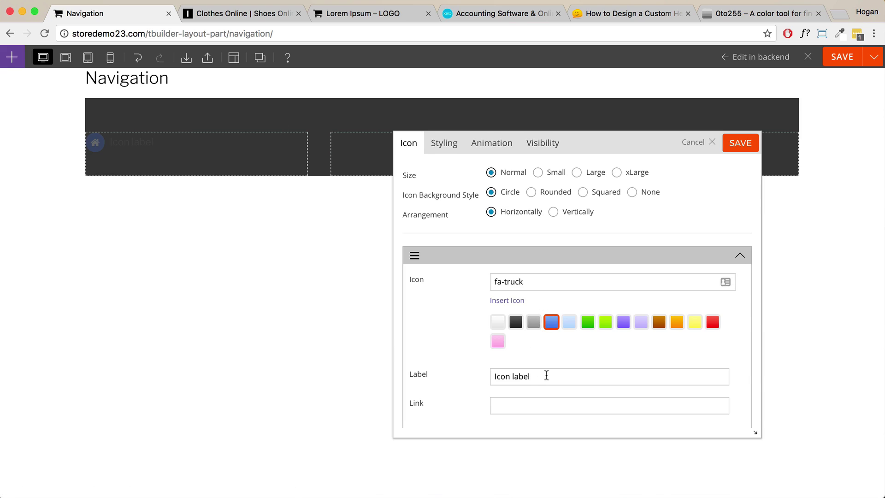
Replace the placeholder label with FREE DELIVERY.
triple_click(546, 376)
type("FREE")
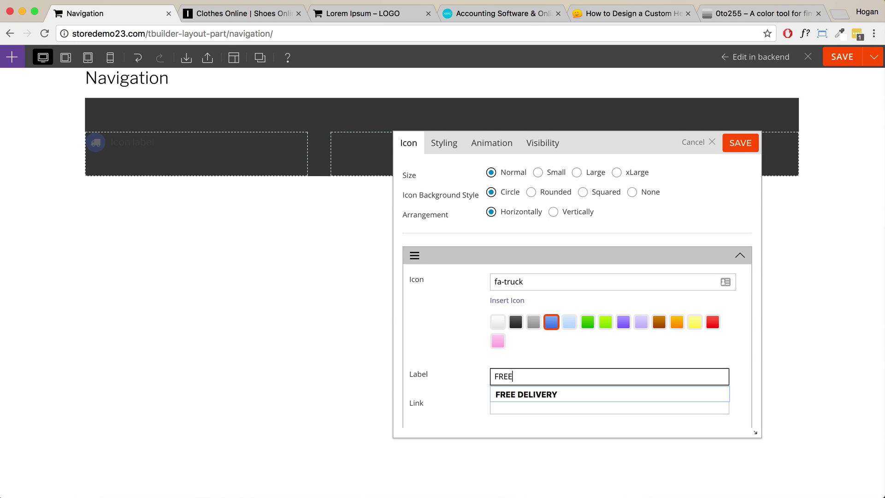
key("Down")
key("Return")
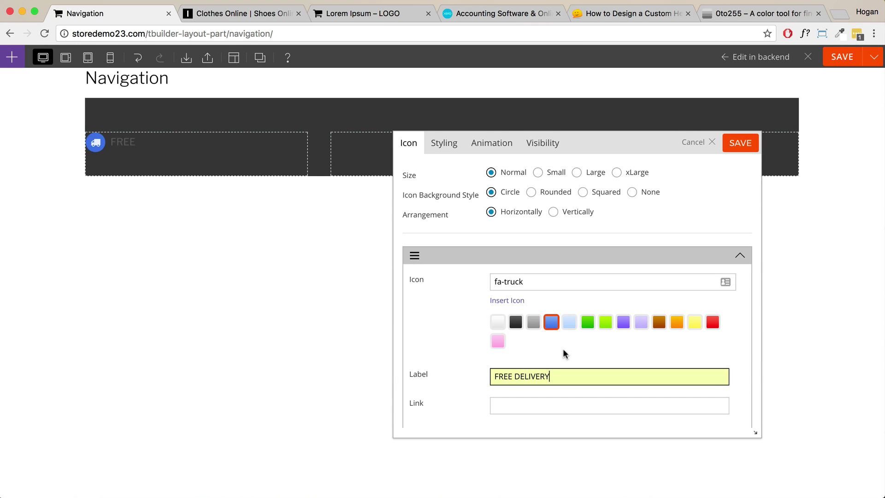
key("BackSpace")
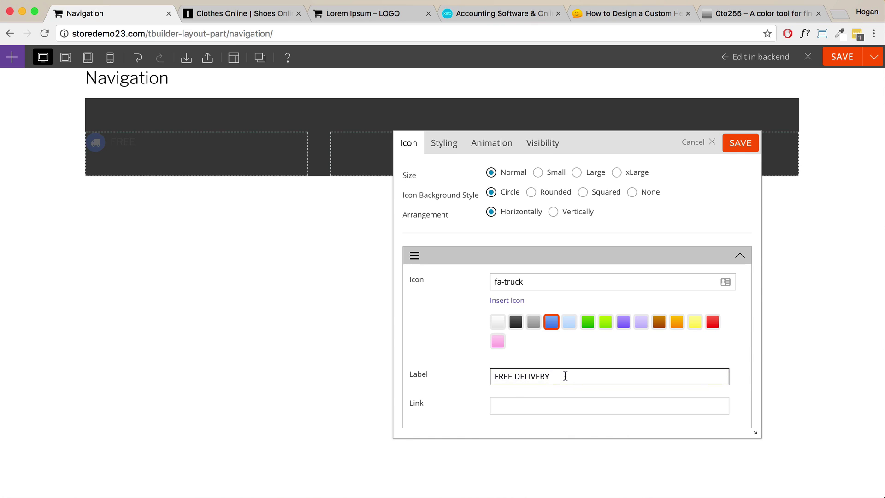
left_click(541, 392)
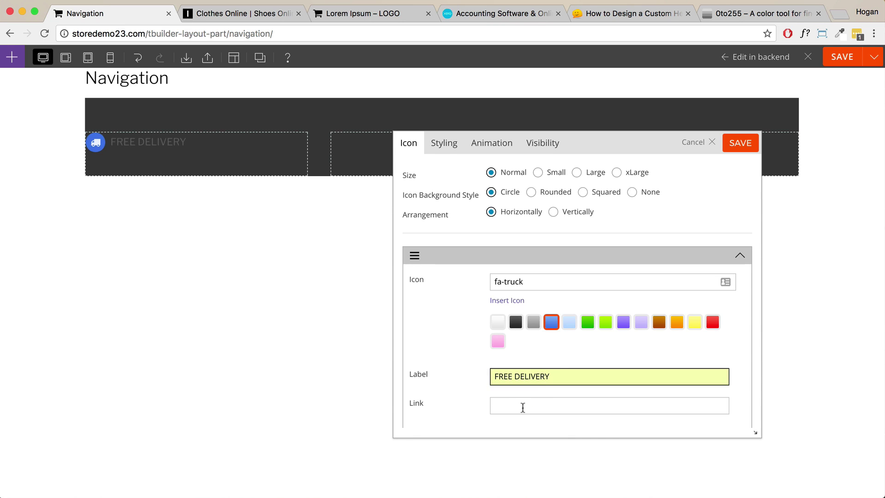
left_click(515, 406)
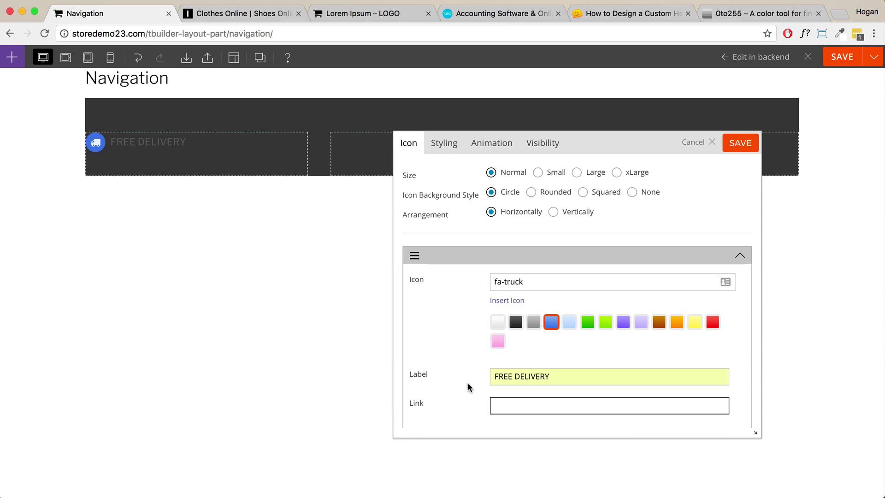
left_click_drag(571, 376, 469, 369)
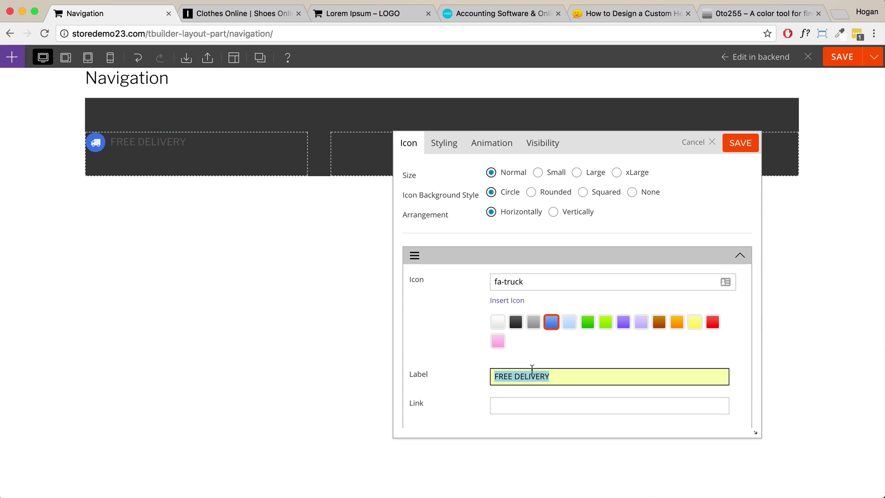
left_click(512, 402)
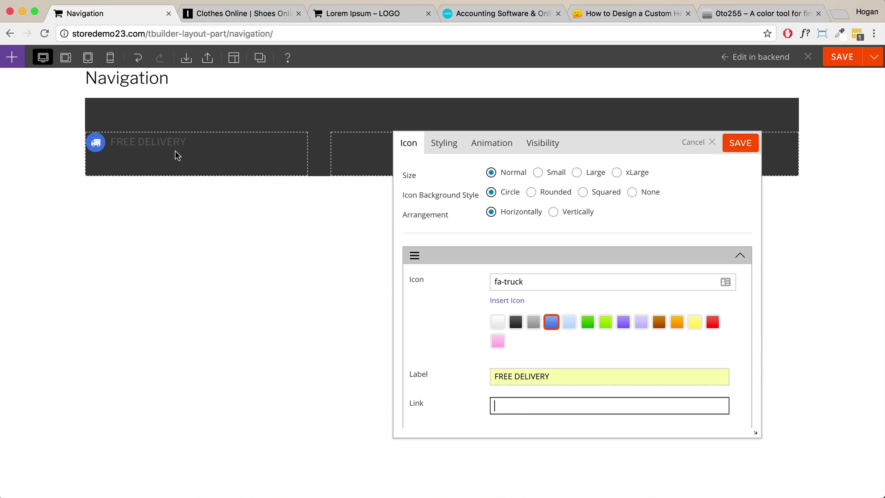
scroll(566, 323, "down", 3)
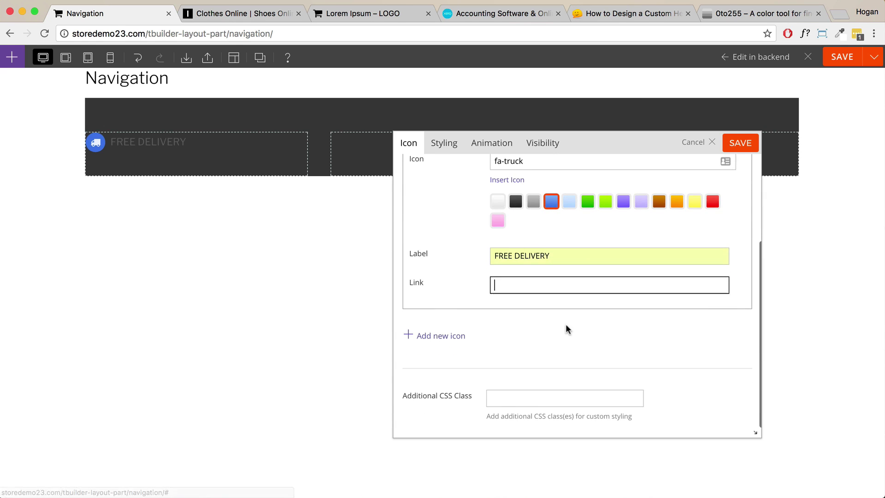
scroll(560, 292, "up", 3)
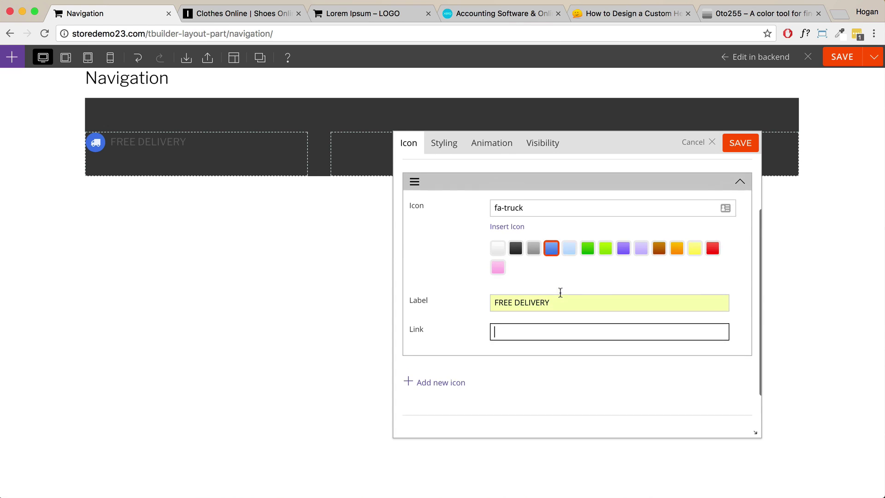
scroll(532, 323, "up", 1)
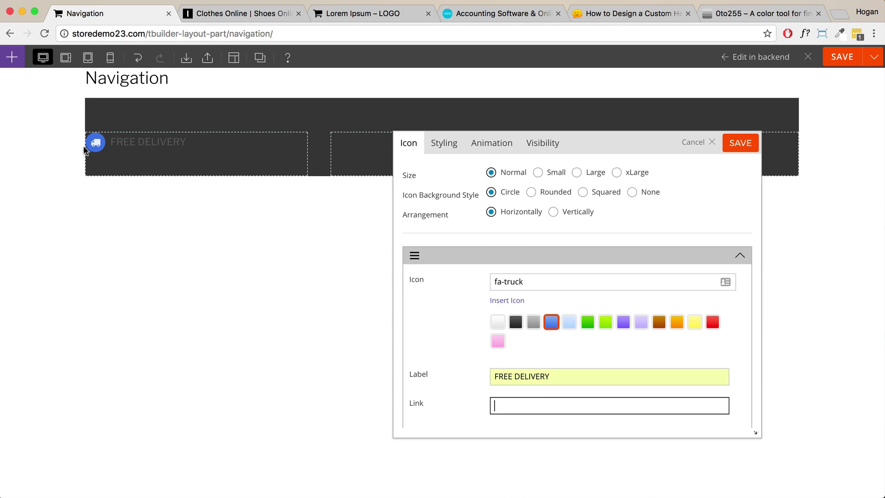
Set the icon background to None and make the label font and link colours white (ffffff).
left_click(632, 191)
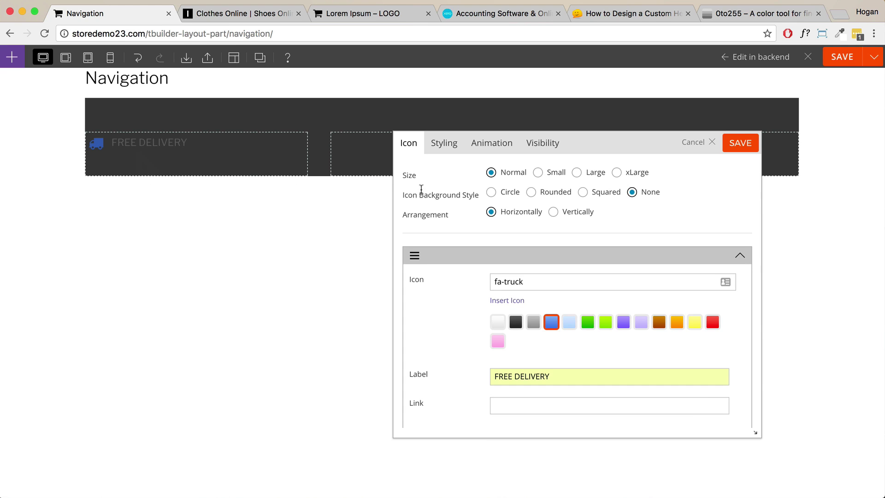
left_click(440, 146)
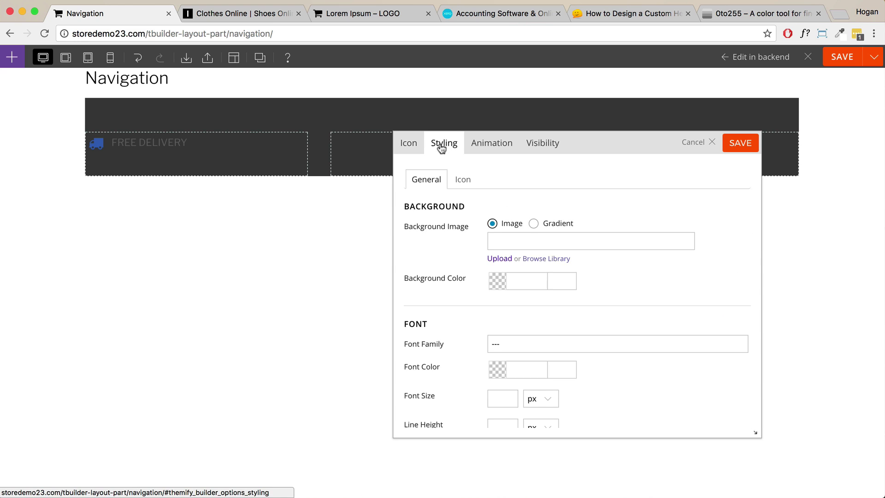
scroll(521, 228, "down", 3)
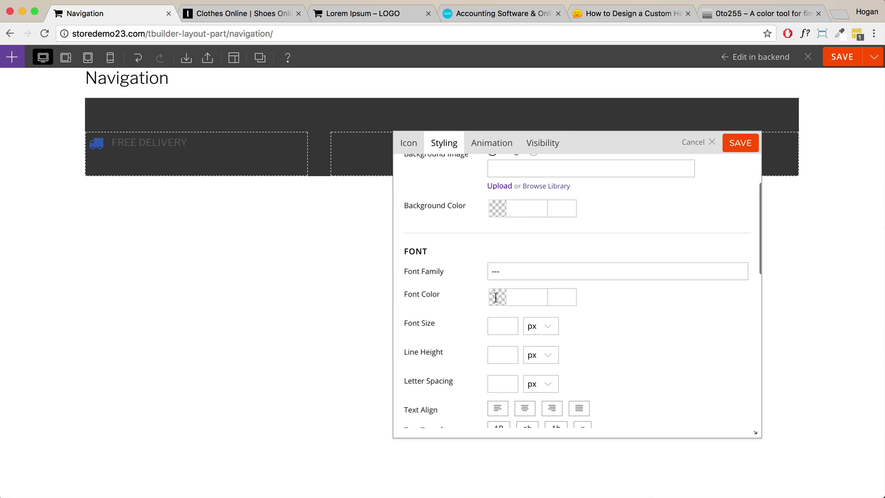
left_click(496, 298)
left_click(600, 304)
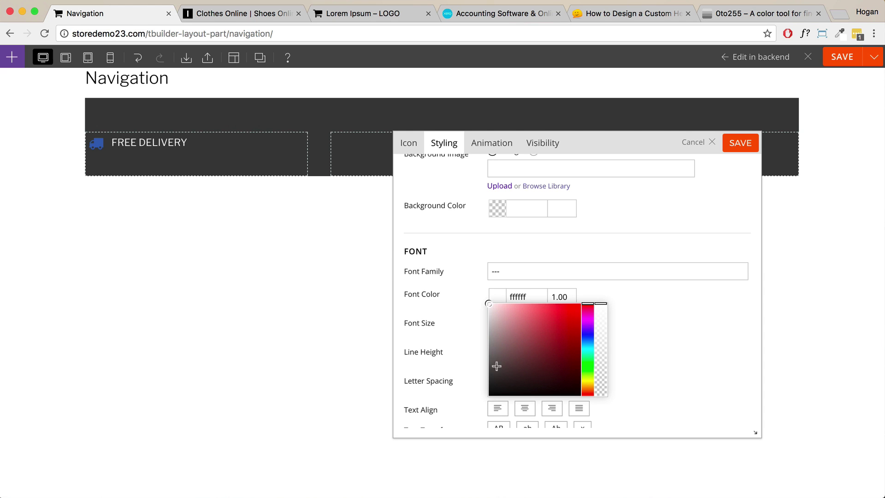
left_click(646, 337)
scroll(646, 337, "down", 8)
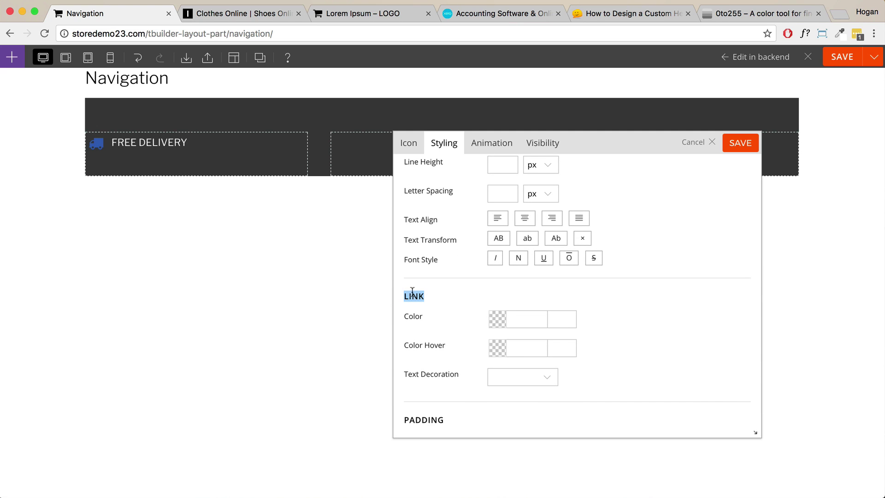
left_click(496, 318)
left_click(490, 324)
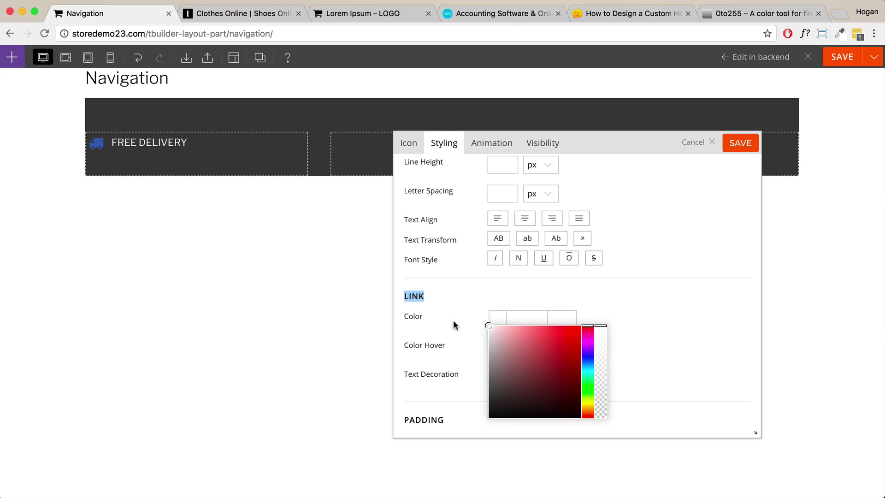
left_click(604, 313)
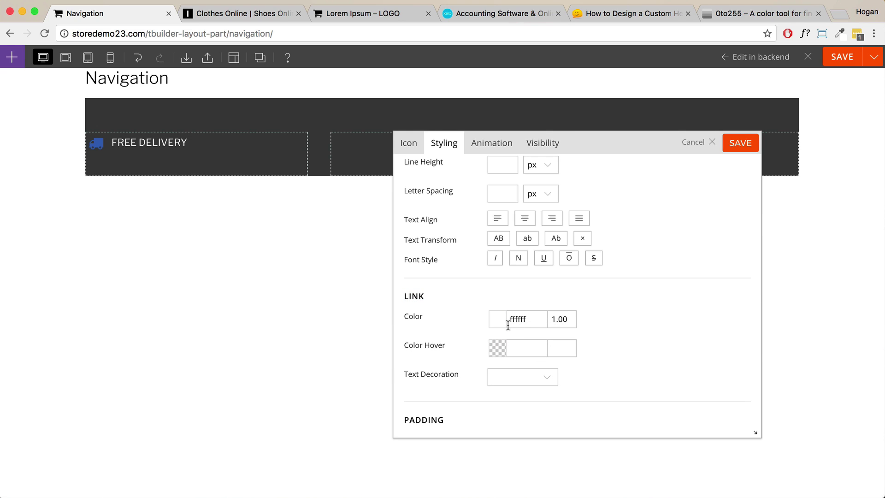
Set the truck icon's colour to white (ffffff) and save the module.
left_click(406, 145)
left_click(443, 143)
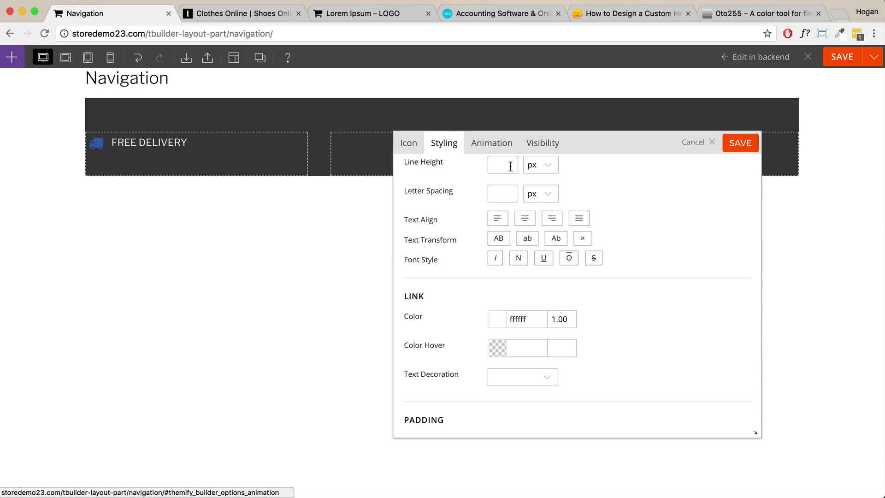
scroll(511, 176, "up", 5)
left_click(464, 179)
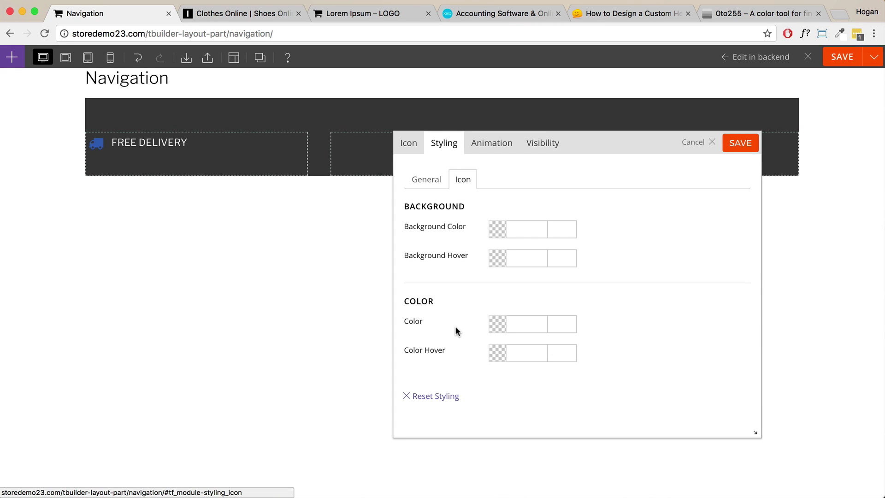
left_click(507, 325)
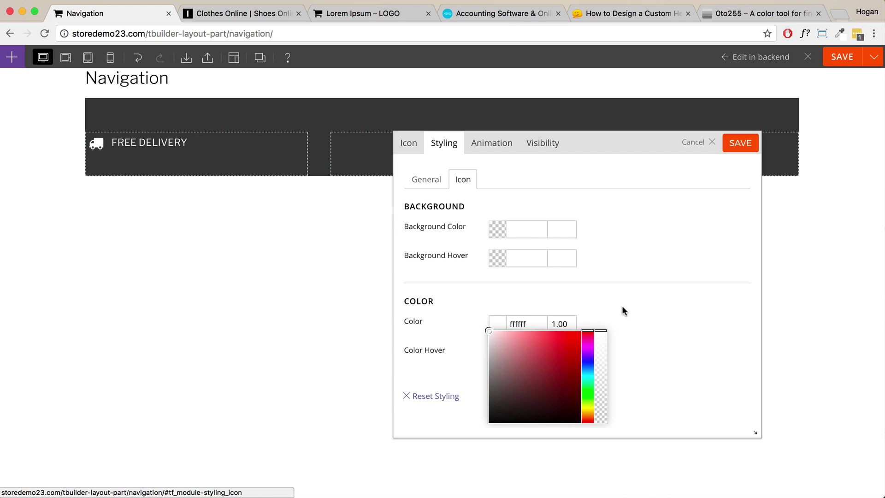
left_click(657, 306)
left_click(739, 146)
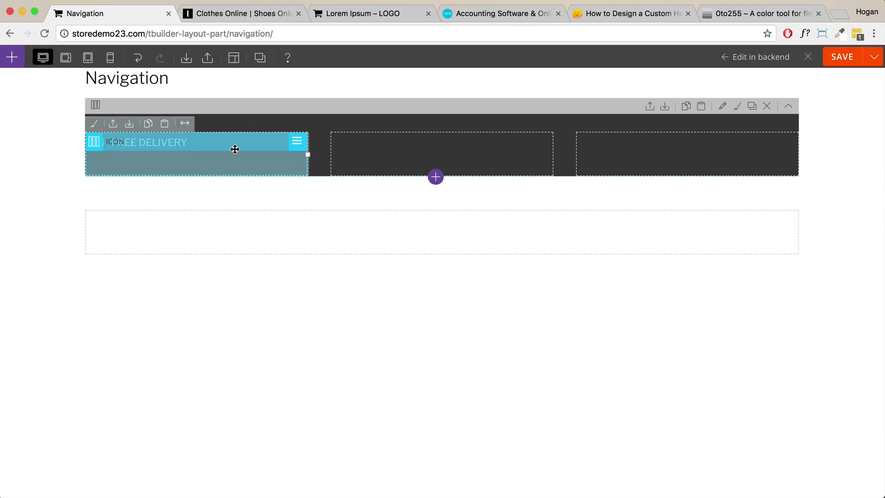
Duplicate the FREE DELIVERY module twice and move the copies into the middle and right columns.
mouse_move(296, 142)
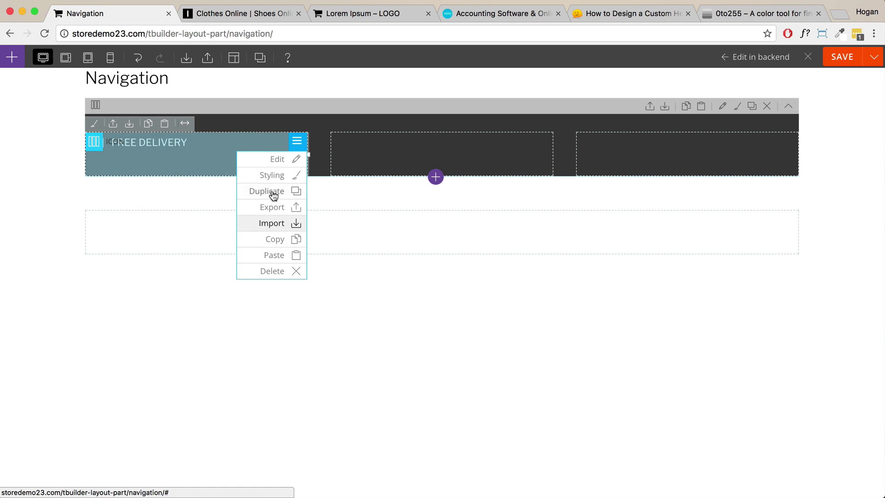
left_click(291, 192)
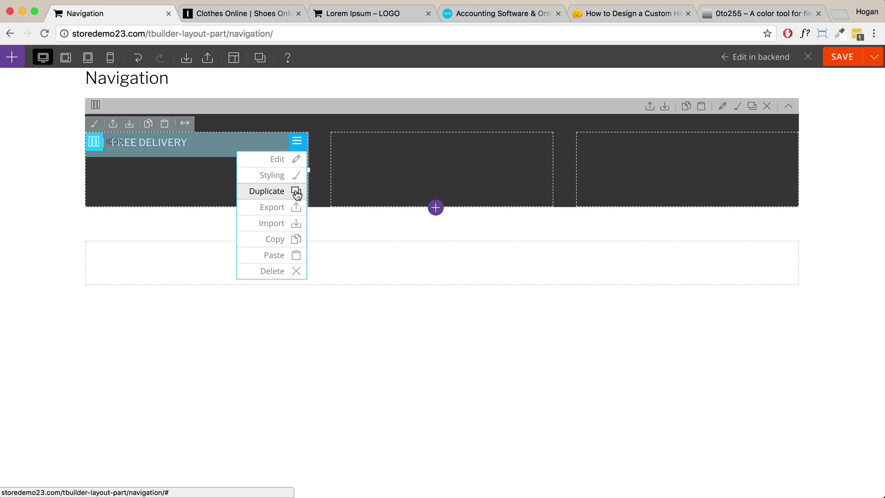
left_click(296, 192)
left_click_drag(165, 171, 449, 159)
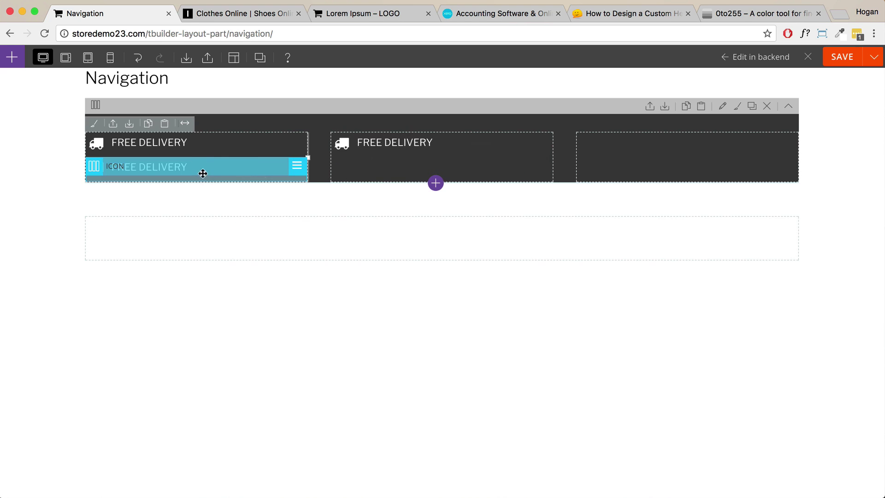
left_click_drag(204, 174, 737, 154)
Change the middle copy to an fa-certificate icon labelled 30 DAY GUARANTEE and save it.
double_click(427, 146)
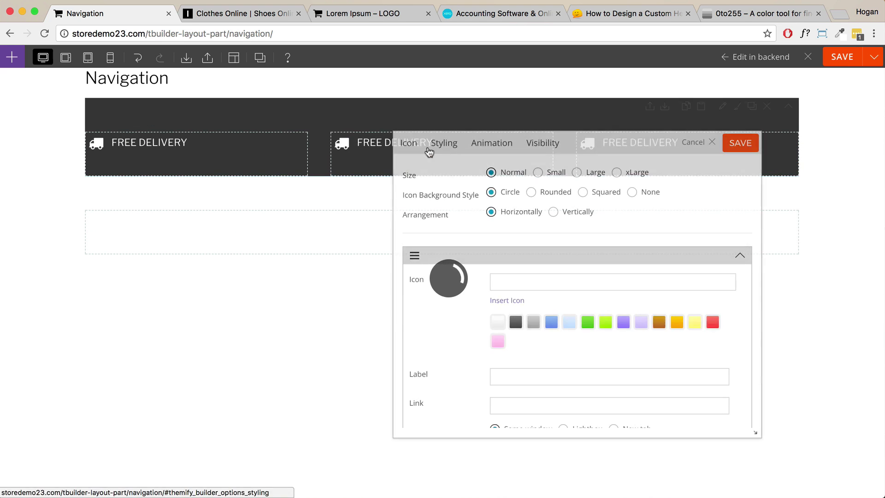
left_click(505, 300)
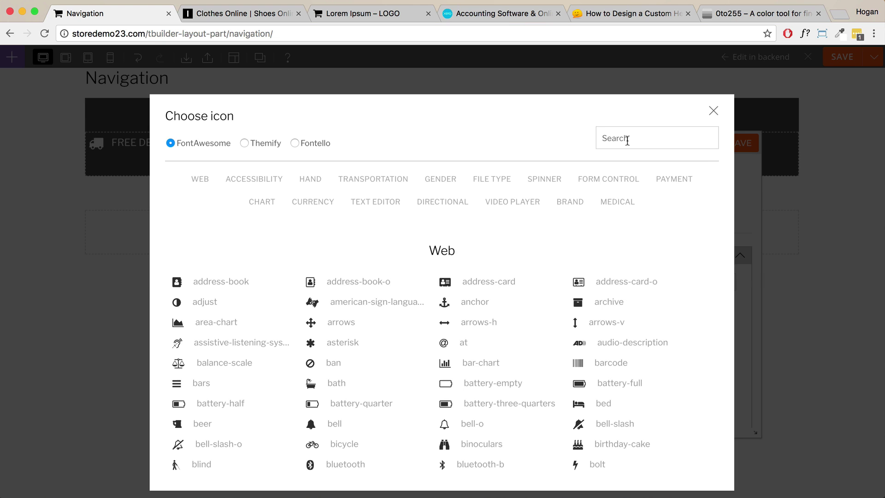
scroll(445, 375, "down", 5)
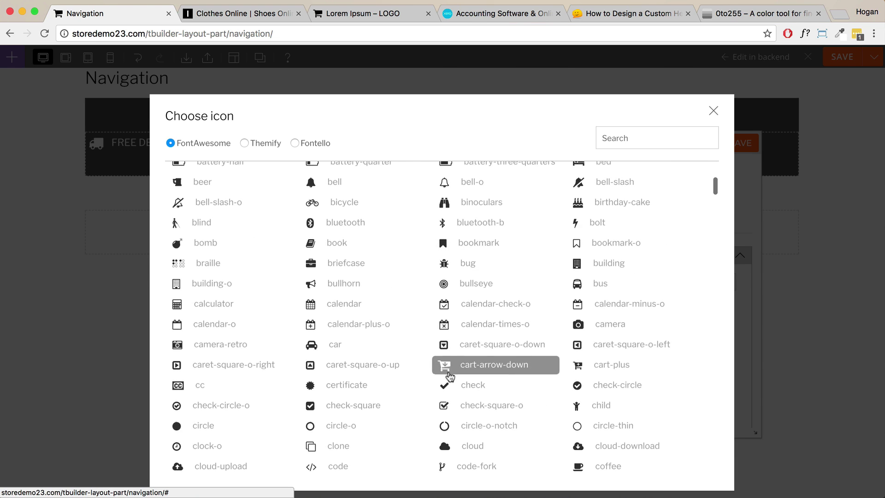
scroll(449, 376, "down", 3)
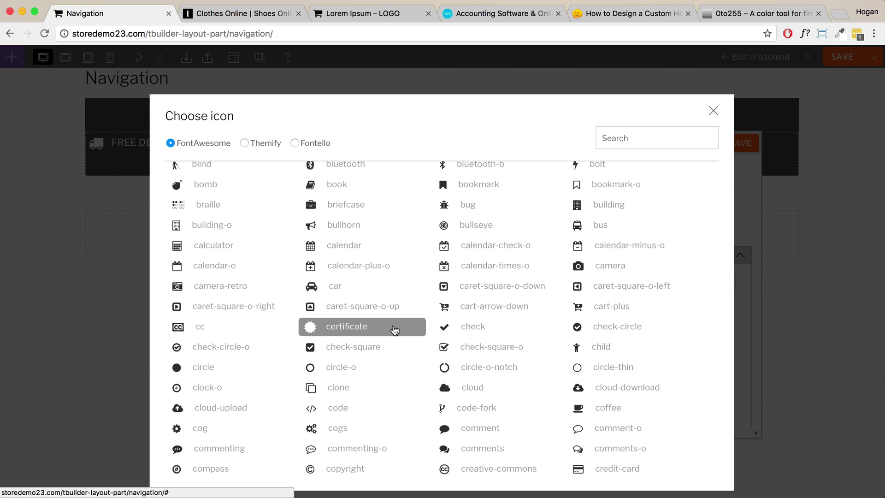
left_click(344, 328)
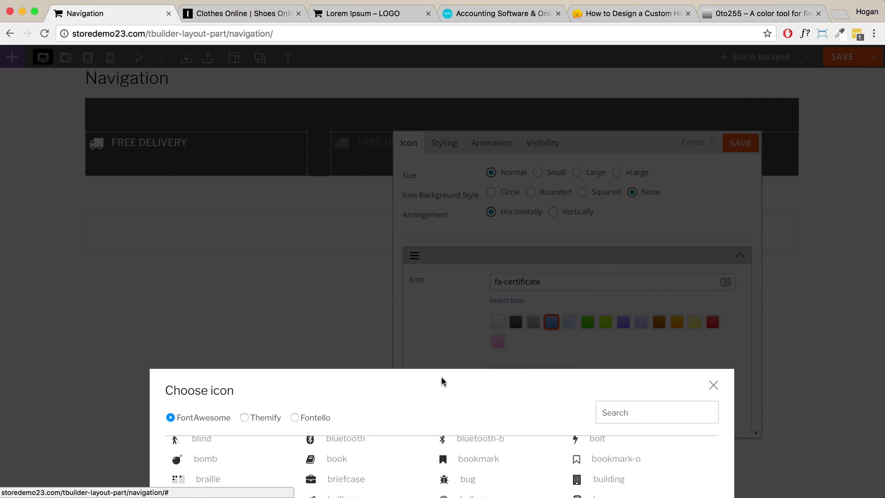
triple_click(561, 374)
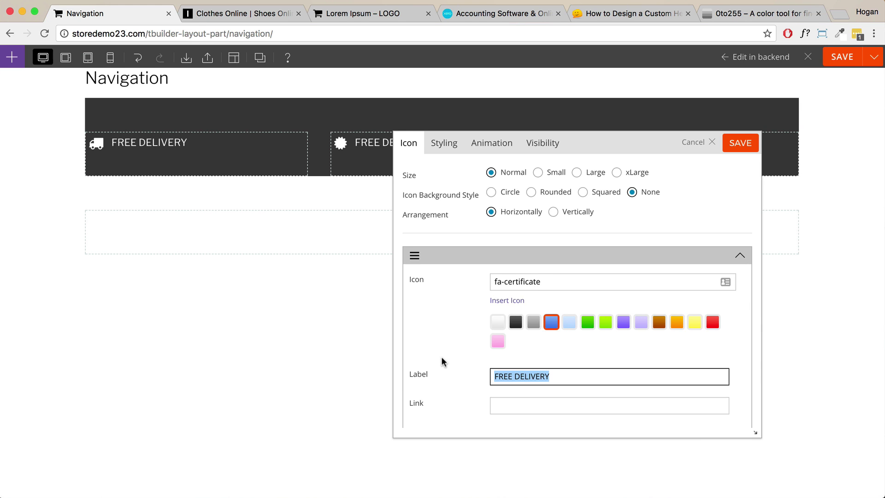
type("30 DAY GUARANTEE")
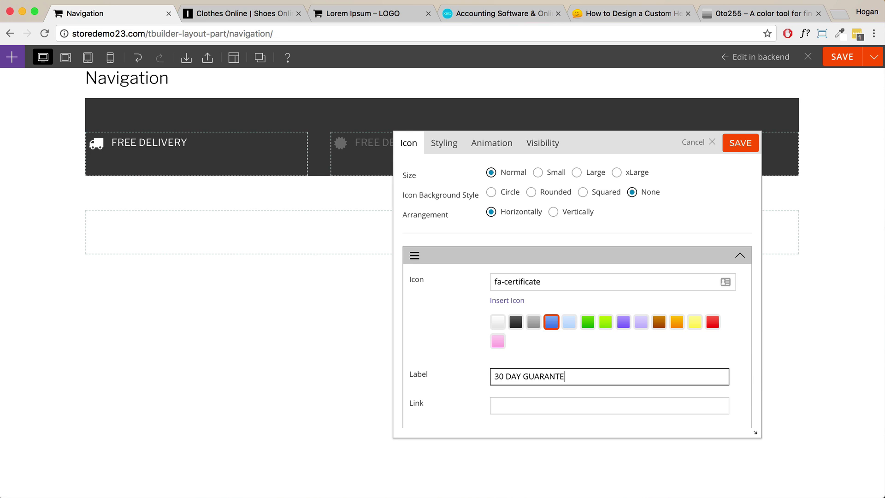
left_click(740, 144)
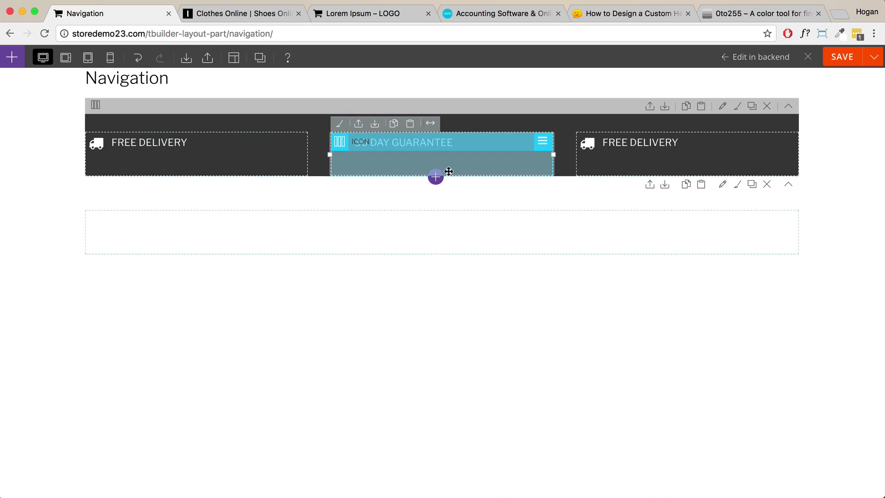
Give the right-hand copy the Themify back-right icon and relabel it FREE RETURN.
double_click(682, 142)
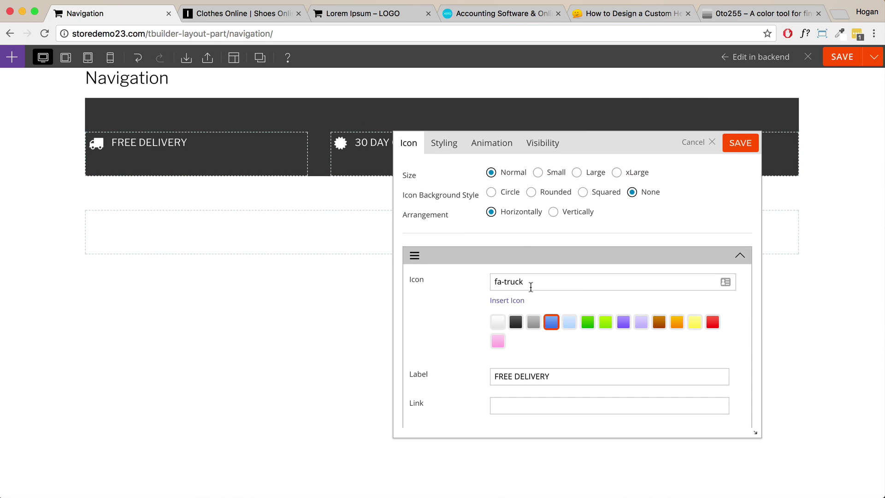
left_click(510, 300)
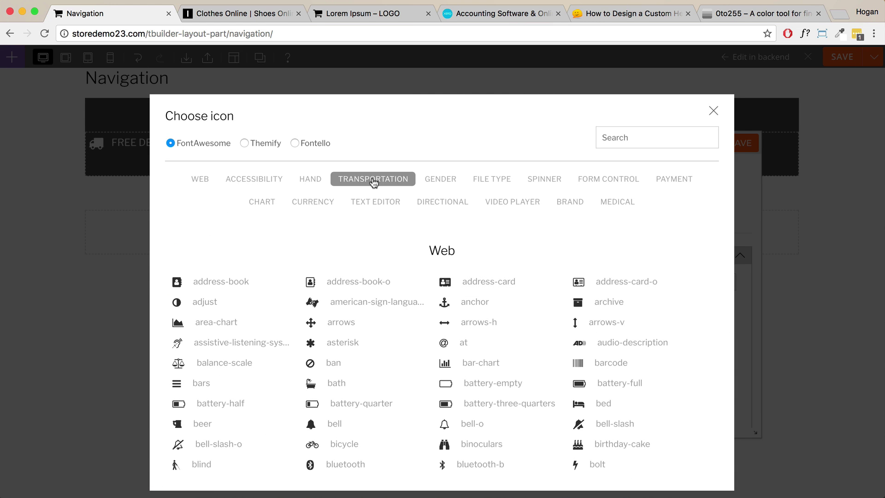
left_click(243, 144)
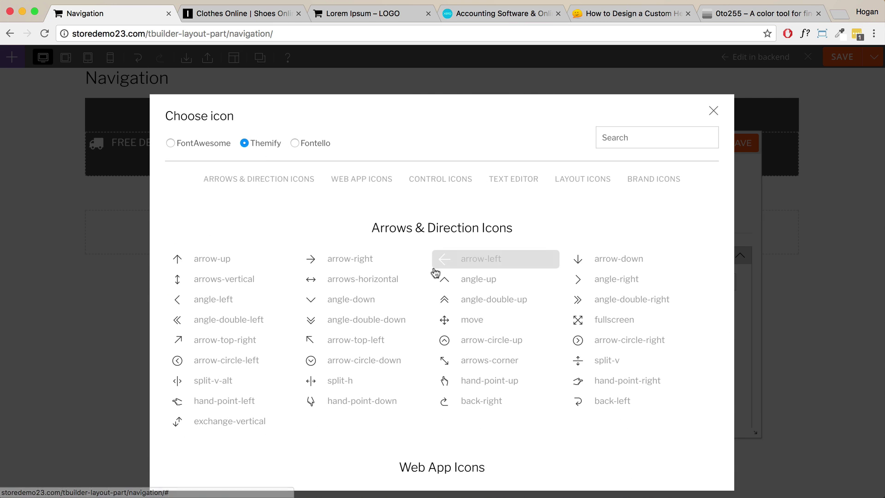
left_click(464, 399)
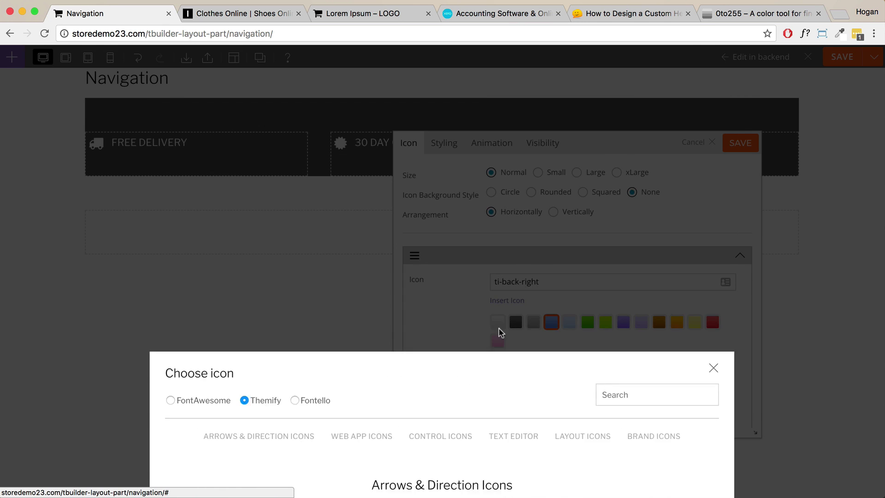
left_click_drag(562, 381, 517, 375)
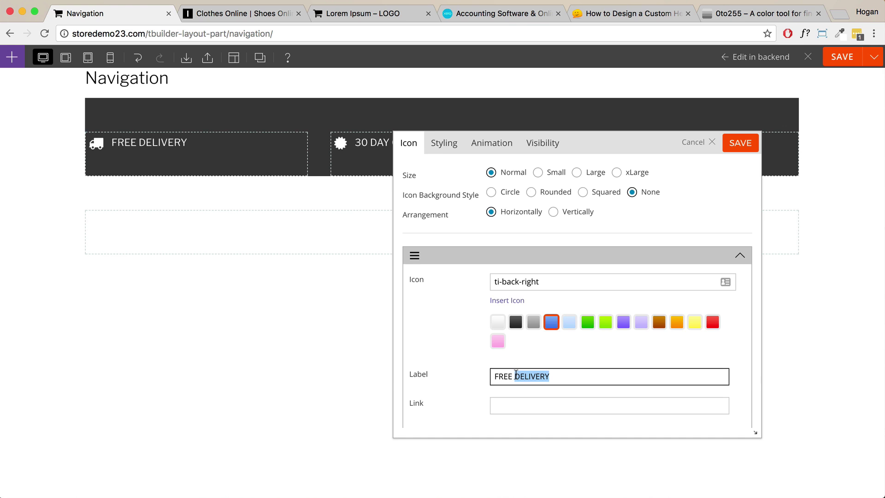
type("RETURN")
Save the FREE RETURN item, then set the row's Text Align to center and save.
left_click(736, 150)
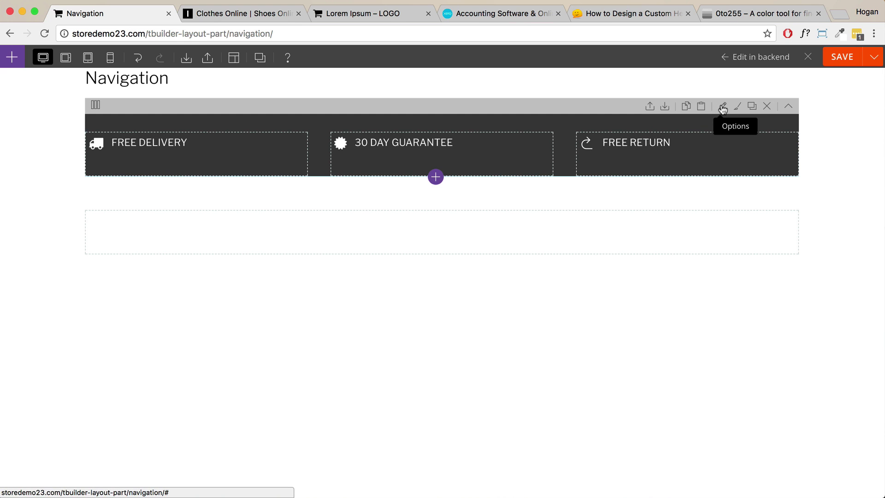
left_click(722, 108)
left_click(472, 144)
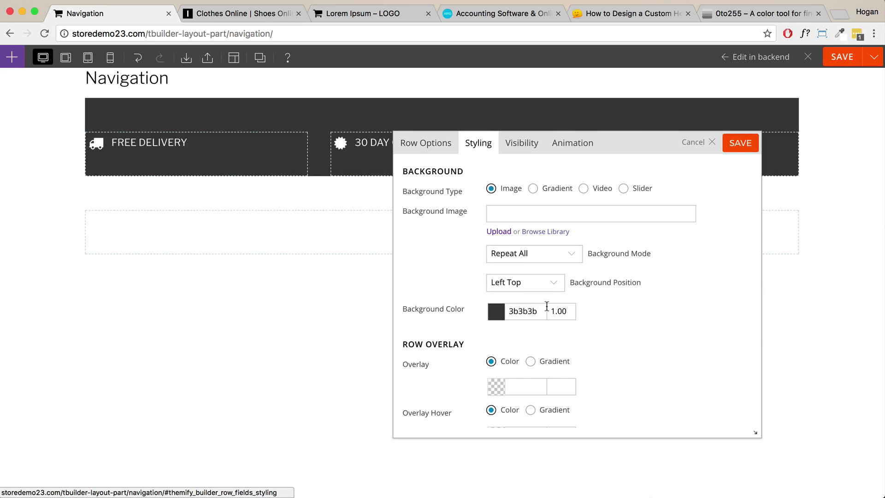
scroll(546, 306, "down", 12)
left_click(524, 306)
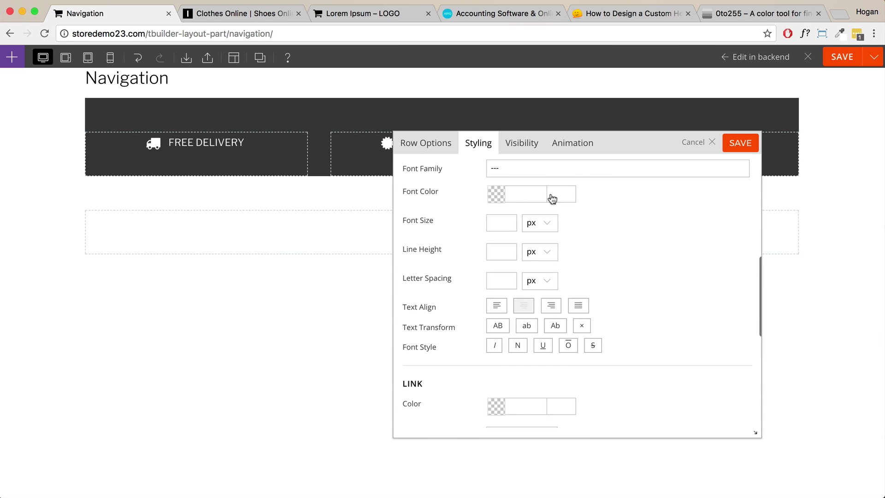
left_click_drag(609, 143, 584, 159)
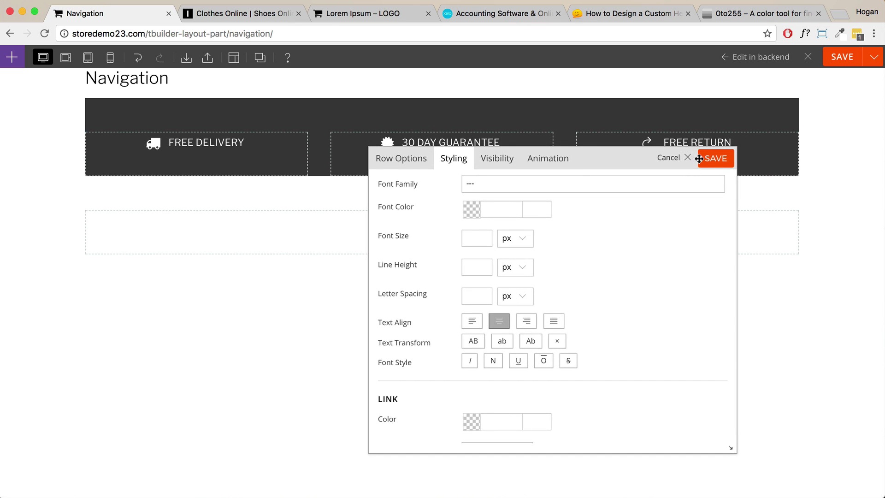
left_click(714, 158)
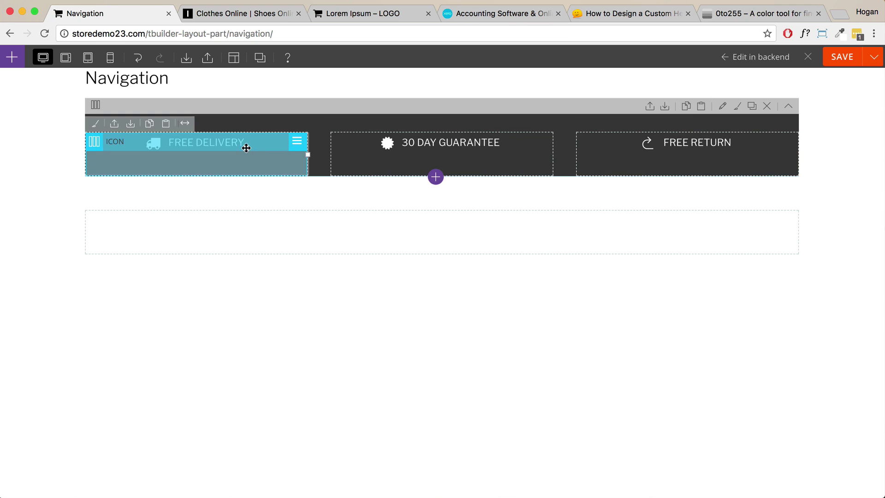
Switch the row to a 5-column layout with the three items in columns two to four.
left_click(270, 13)
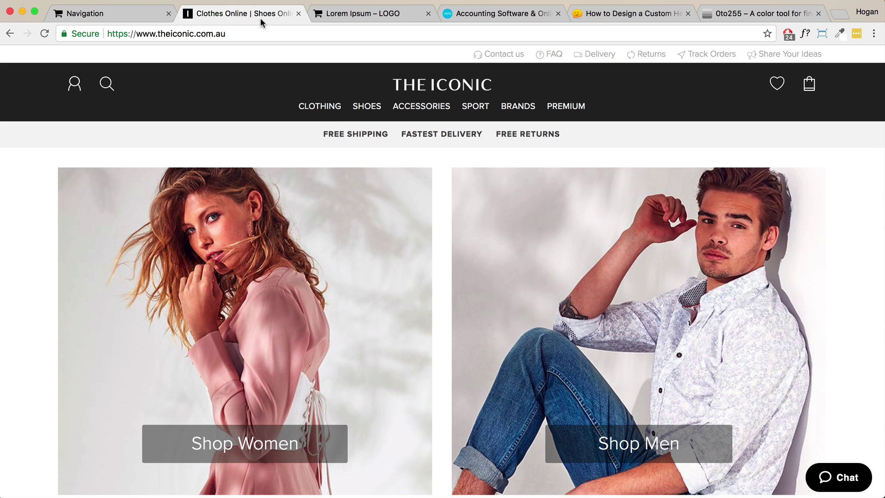
left_click(143, 19)
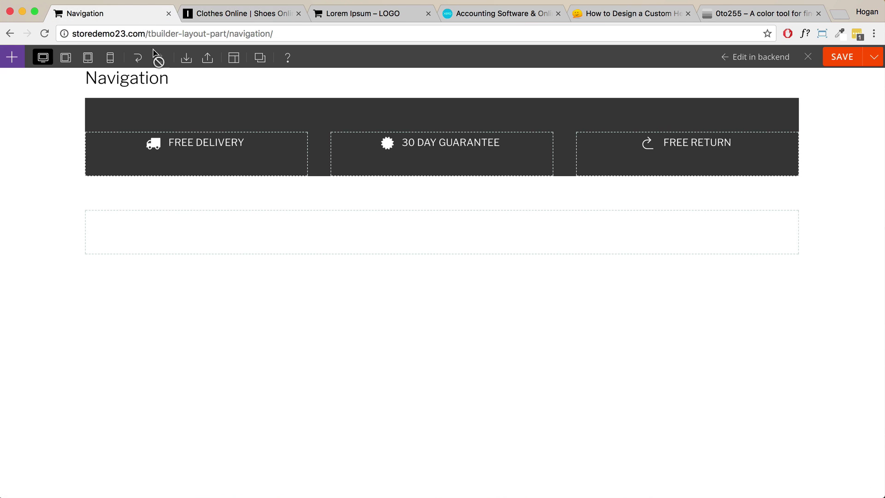
mouse_move(95, 105)
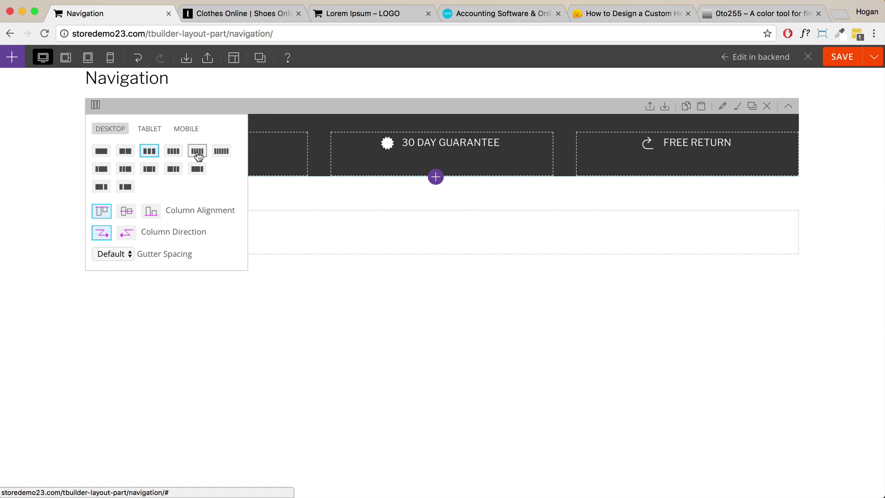
left_click(197, 152)
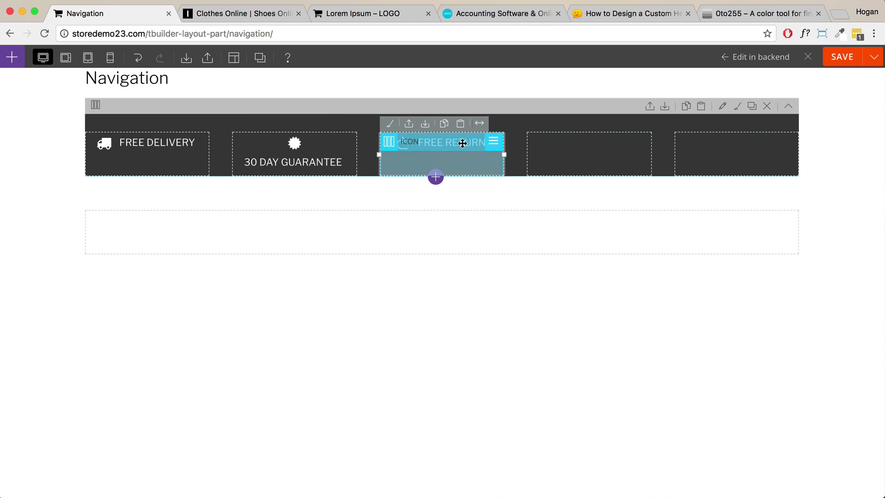
left_click_drag(461, 142, 580, 144)
left_click_drag(295, 150, 426, 144)
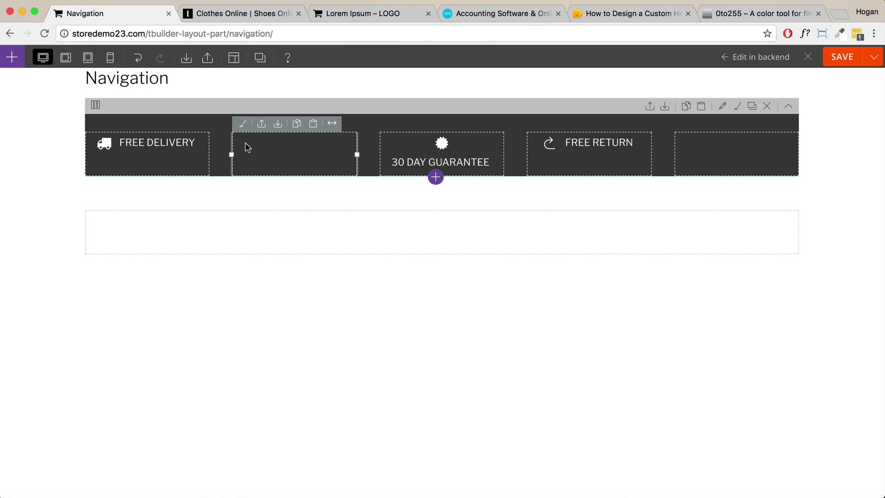
left_click_drag(159, 144, 295, 144)
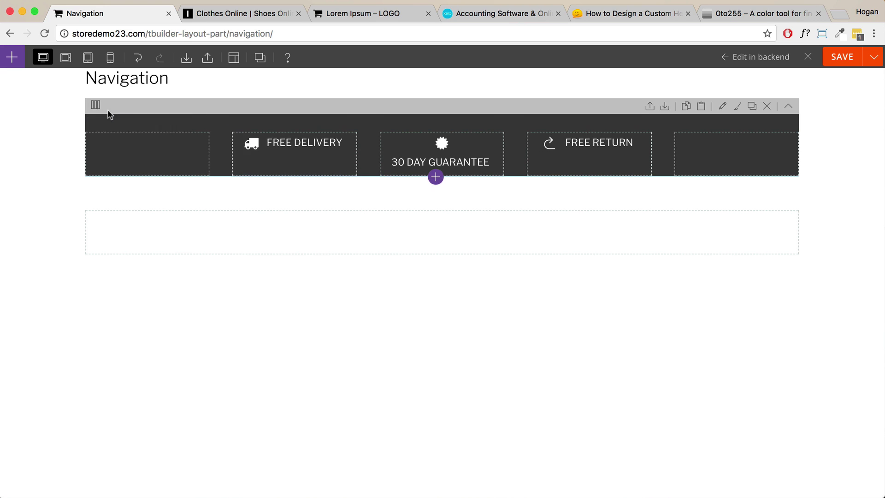
Set the row's gutter spacing to None and save the layout.
mouse_move(97, 110)
left_click(111, 254)
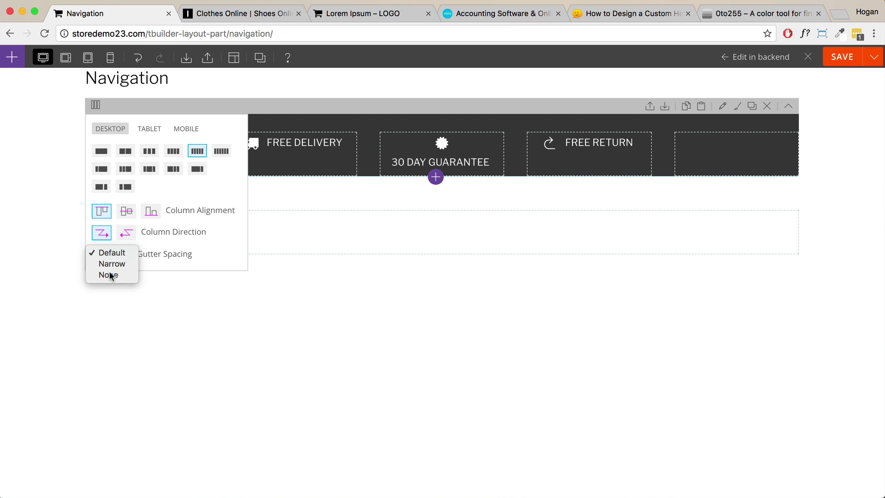
left_click(110, 275)
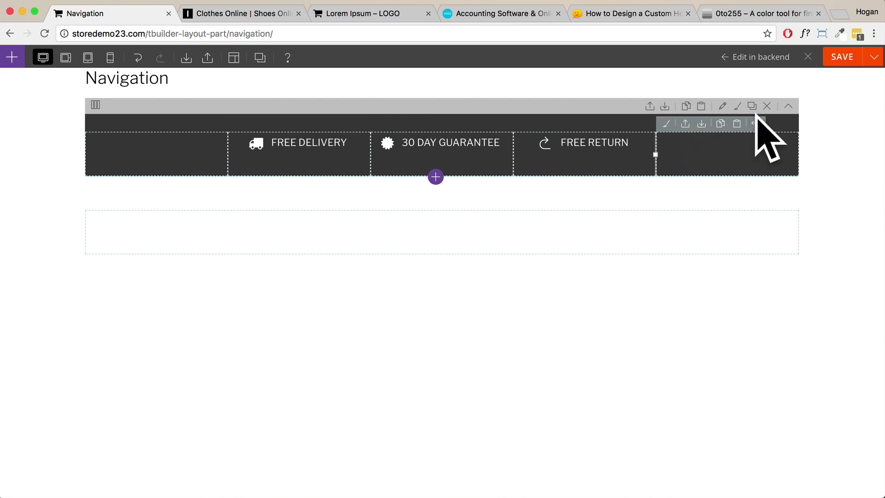
left_click(849, 64)
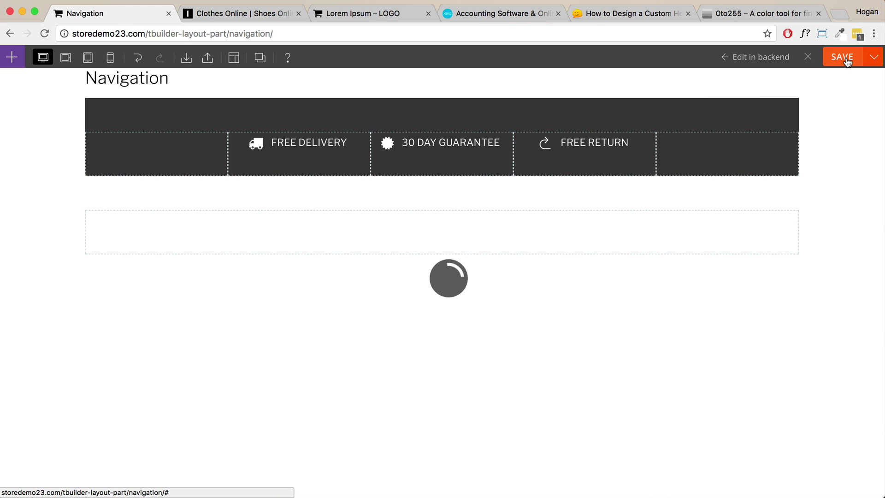
left_click(808, 57)
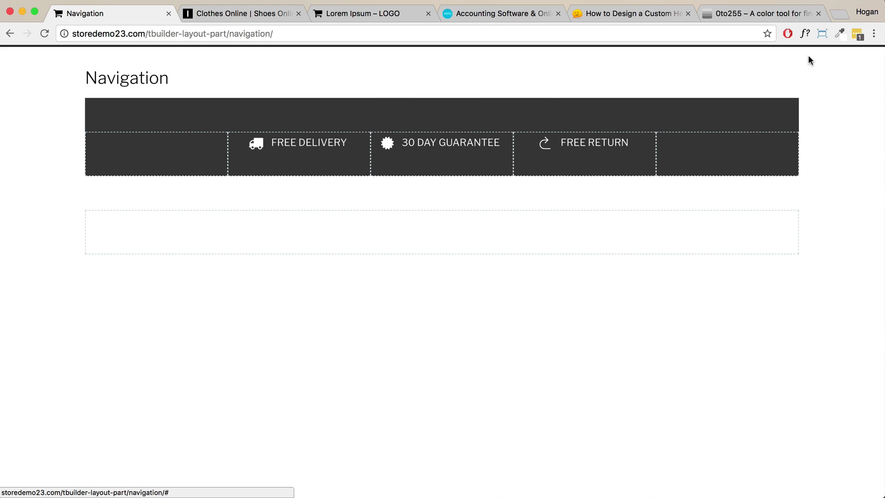
mouse_move(810, 60)
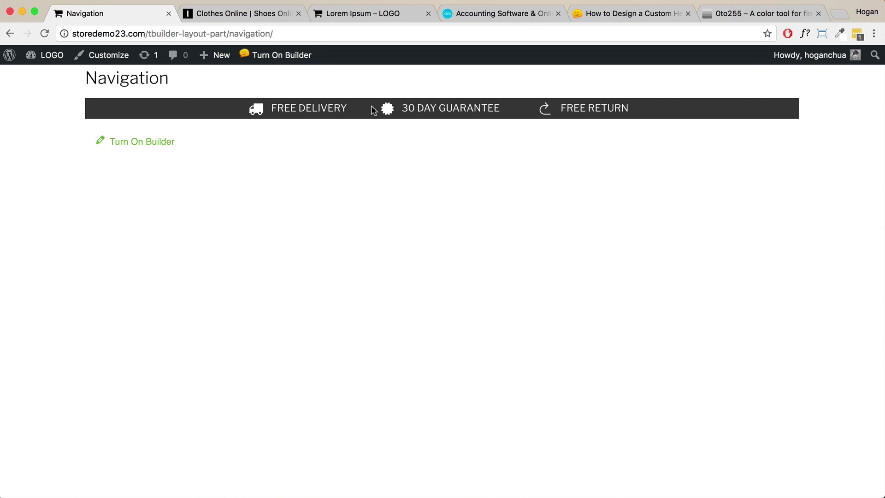
left_click(282, 55)
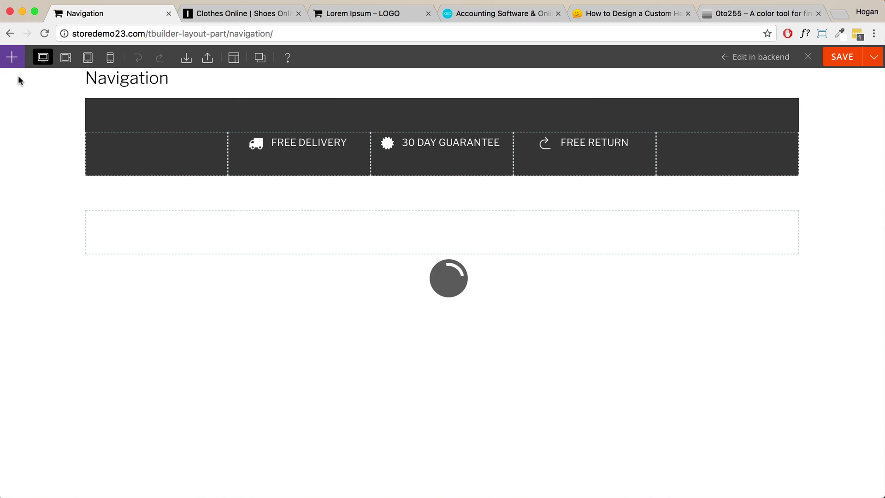
Add a Themify - Social Links widget to the first column, with links opening in a new window.
left_click(16, 66)
scroll(51, 229, "down", 4)
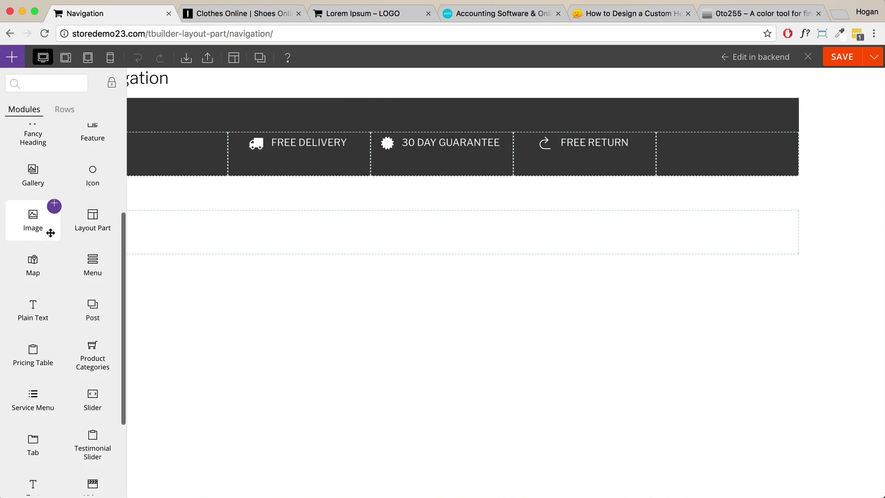
left_click_drag(34, 411, 138, 148)
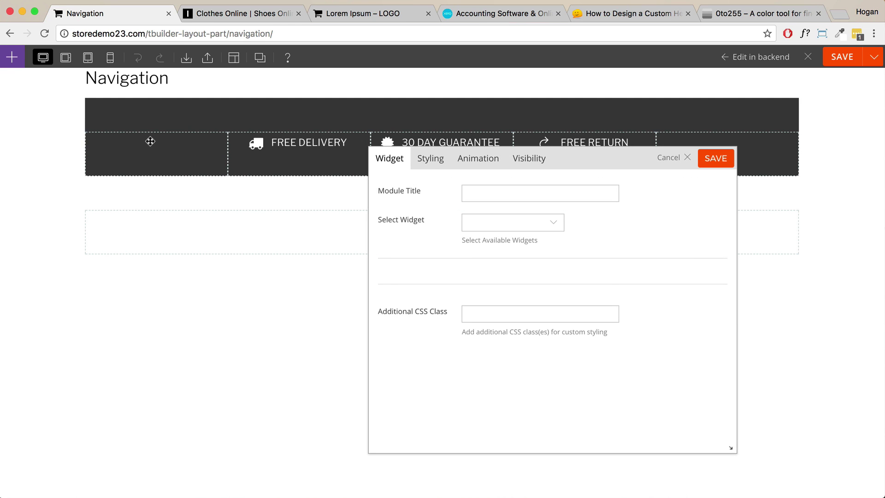
left_click(522, 228)
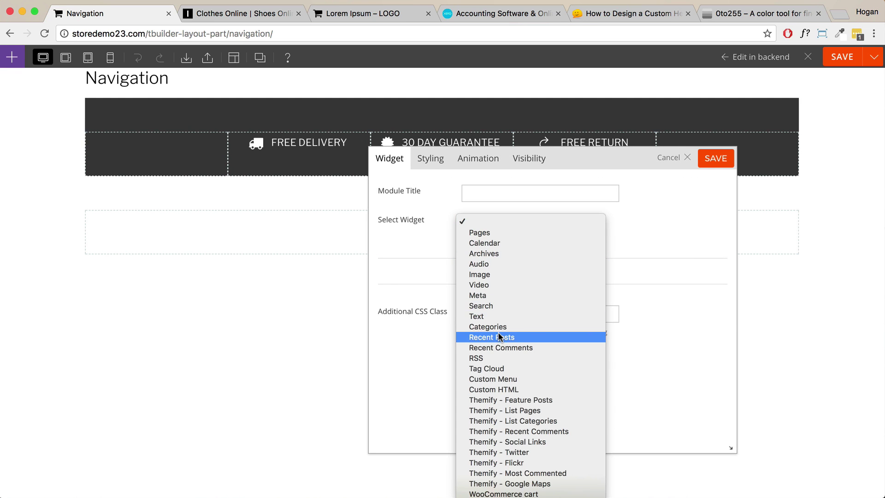
scroll(495, 332, "down", 2)
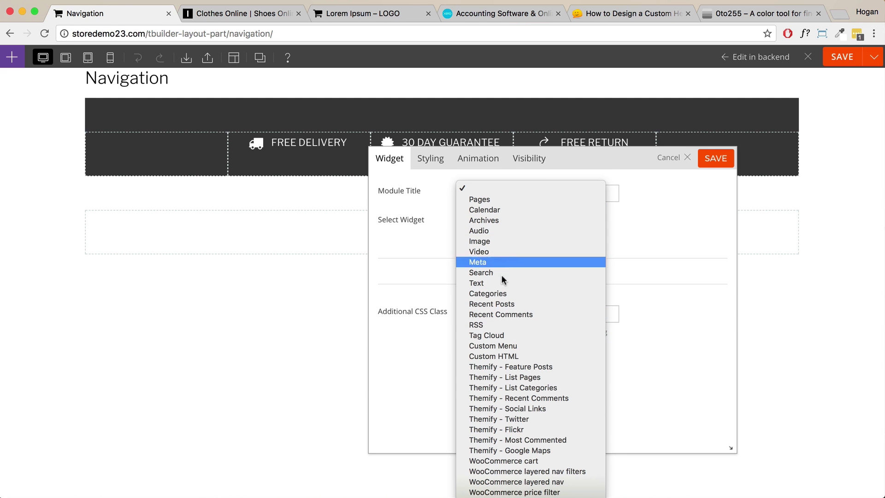
scroll(493, 372, "down", 2)
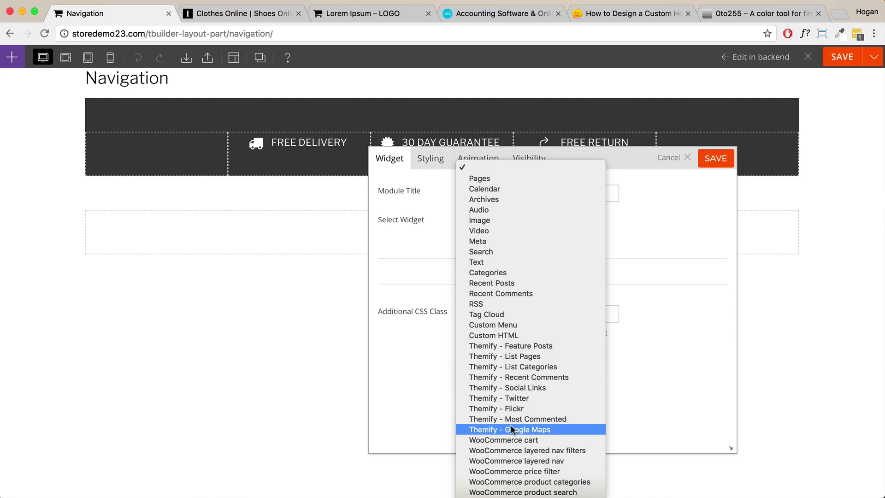
left_click(523, 389)
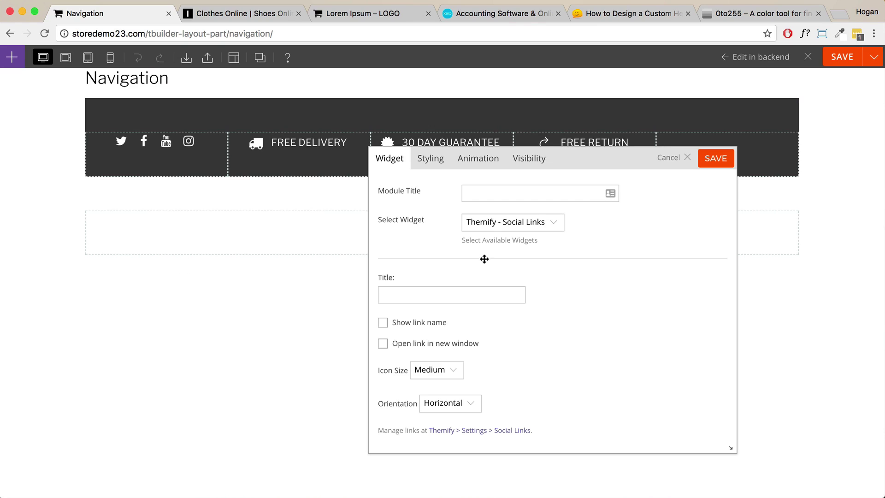
left_click(387, 344)
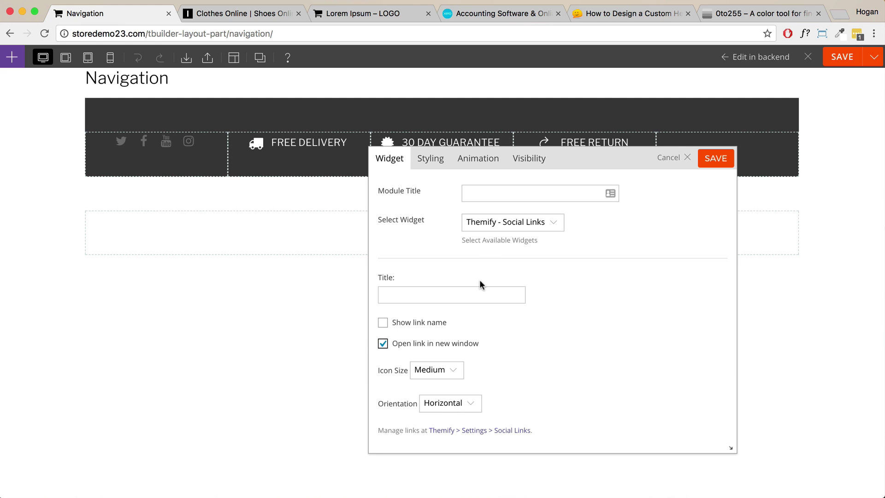
left_click(704, 163)
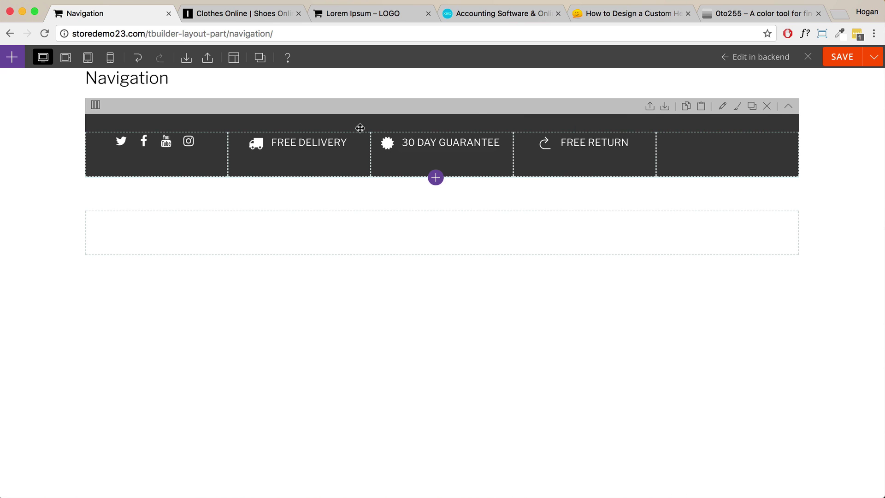
Duplicate the FREE RETURN item into the empty fifth column.
left_click(13, 58)
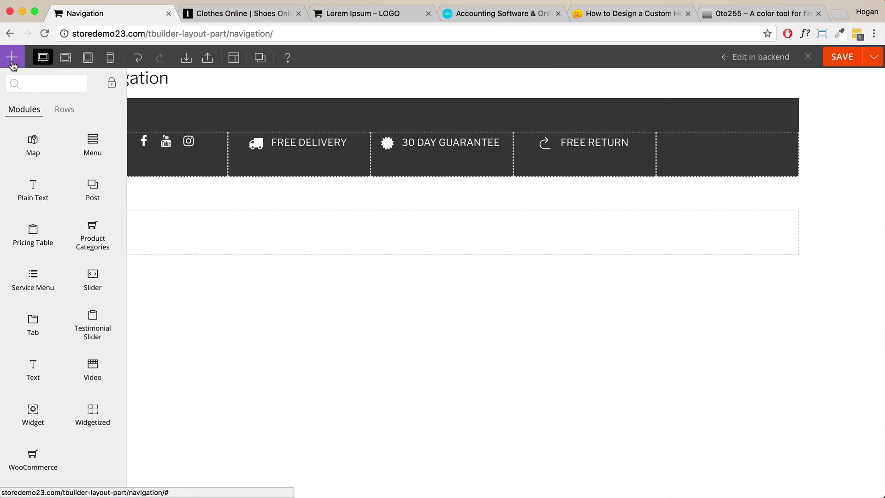
left_click(645, 142)
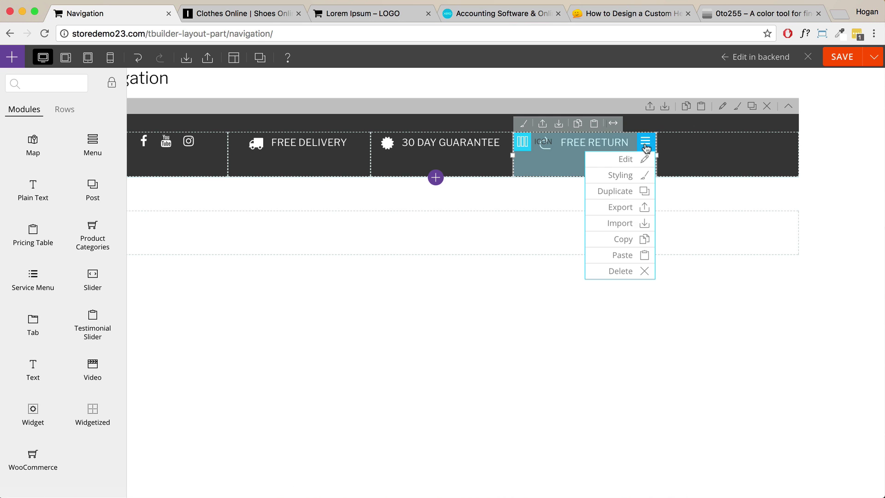
left_click(645, 194)
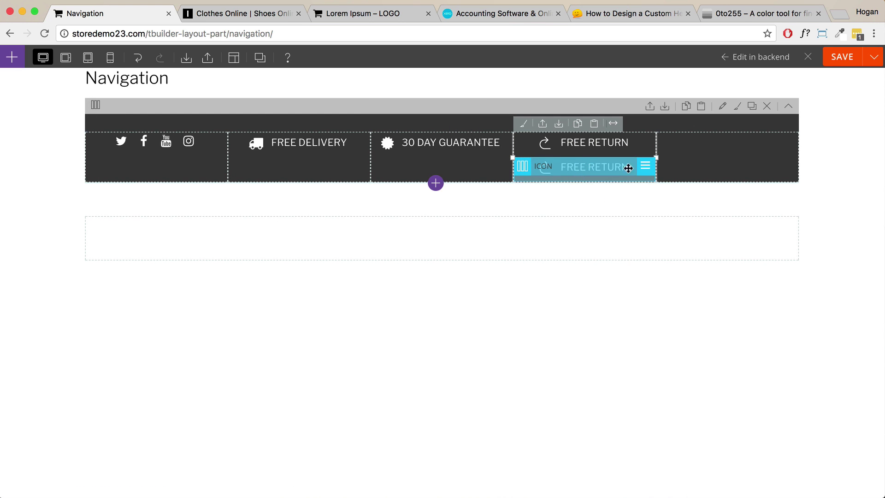
left_click_drag(628, 166, 712, 151)
double_click(715, 147)
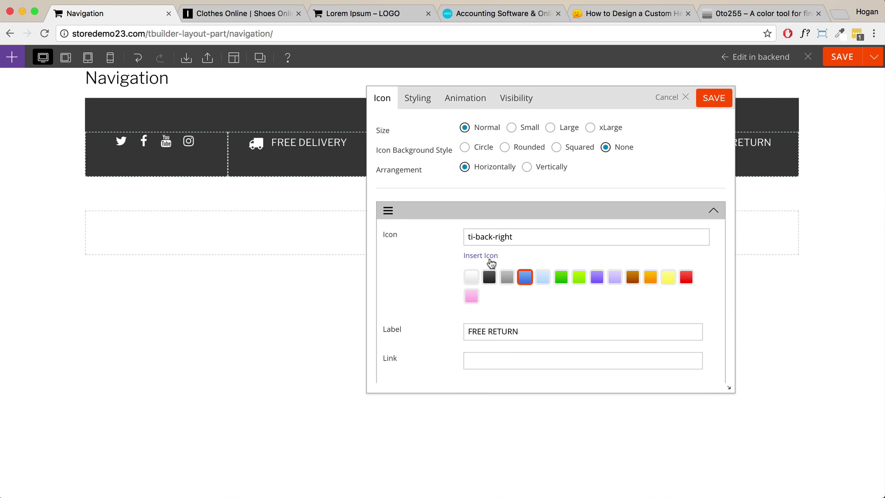
Replace the copy's arrow with the FontAwesome phone icon.
left_click(490, 259)
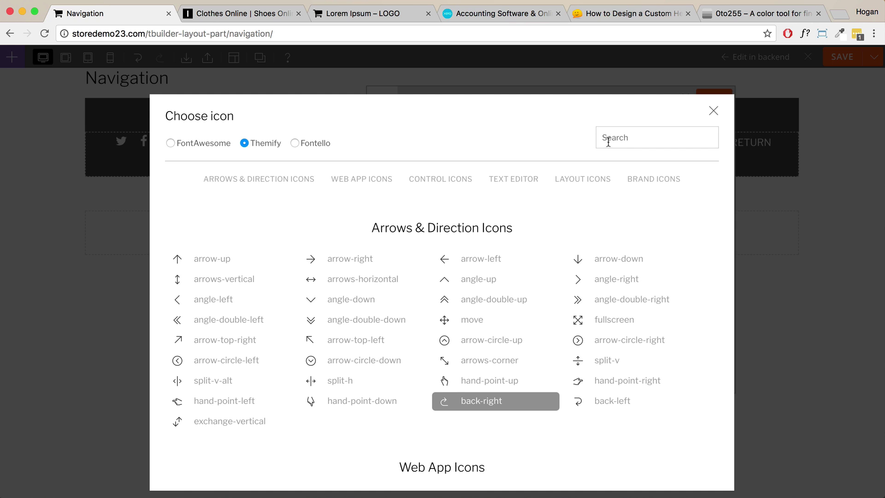
left_click(608, 142)
type("phone")
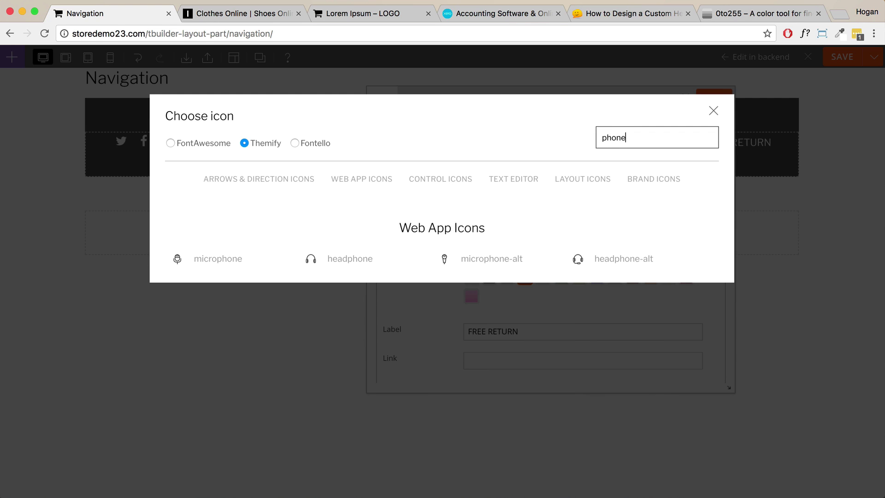
left_click_drag(644, 138, 538, 138)
left_click(170, 143)
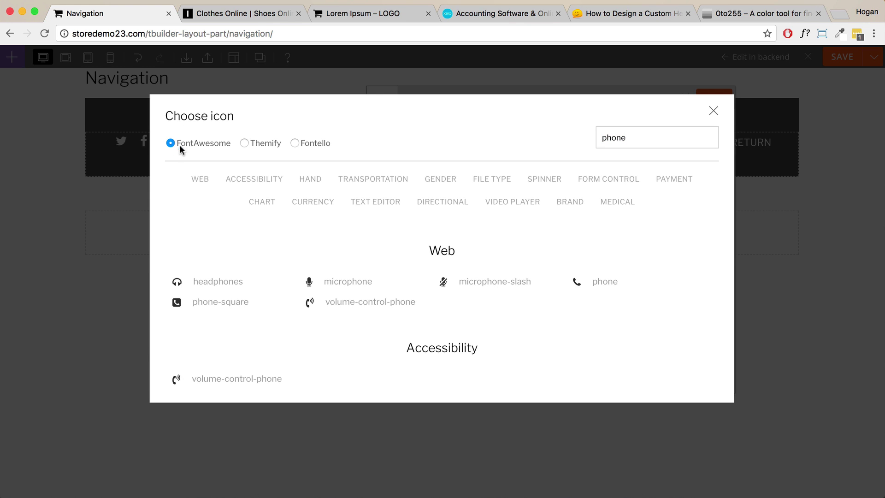
left_click(588, 285)
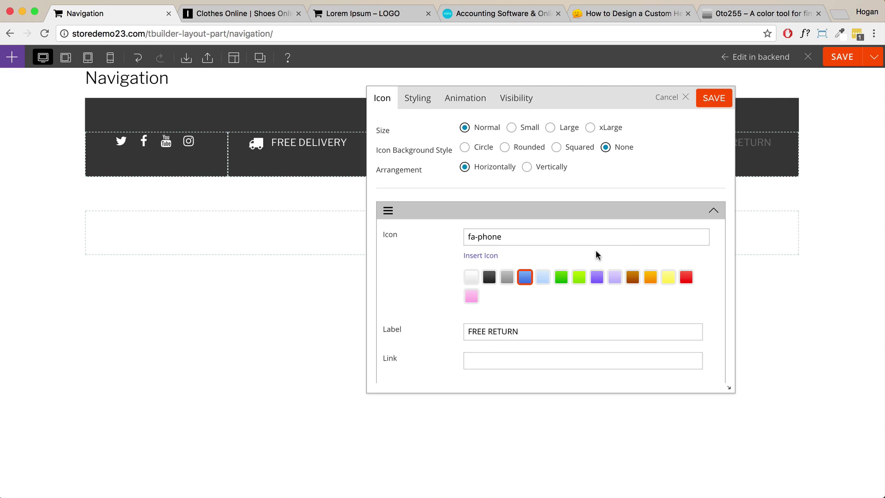
Label the item CALL US NOW, enter a tel: phone link, and save it.
left_click_drag(531, 332, 479, 326)
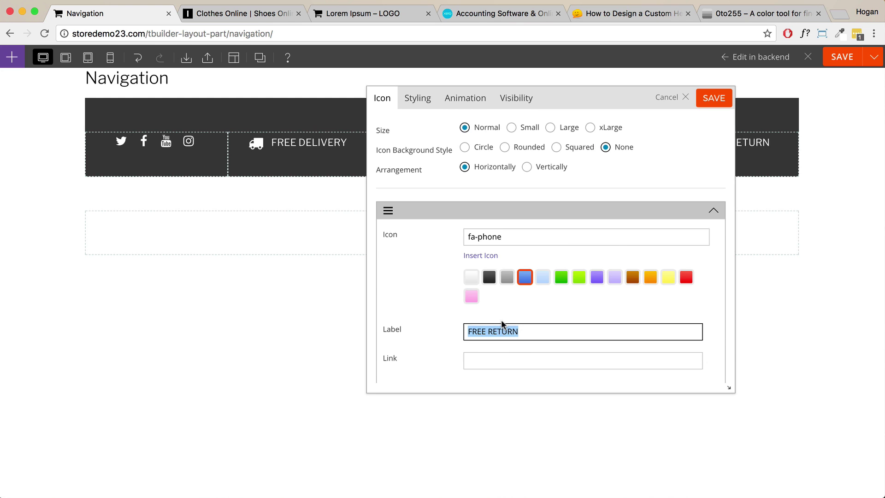
type("CALL")
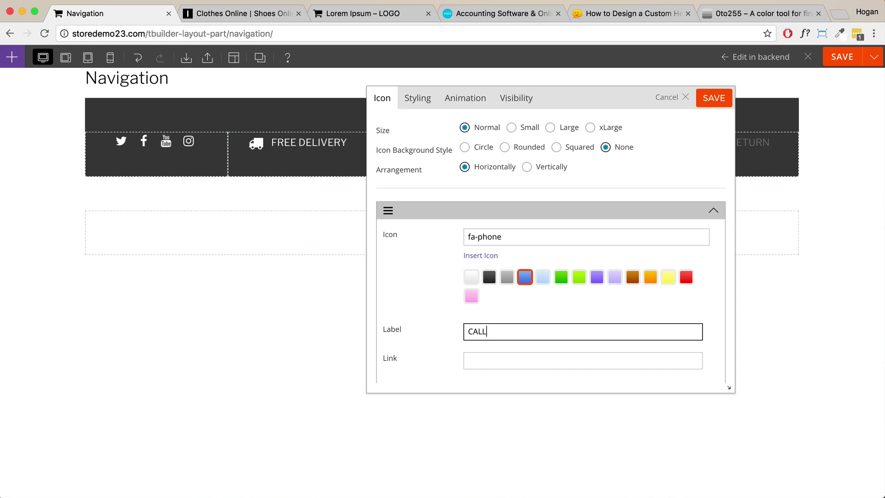
type(" US NOW")
left_click(494, 358)
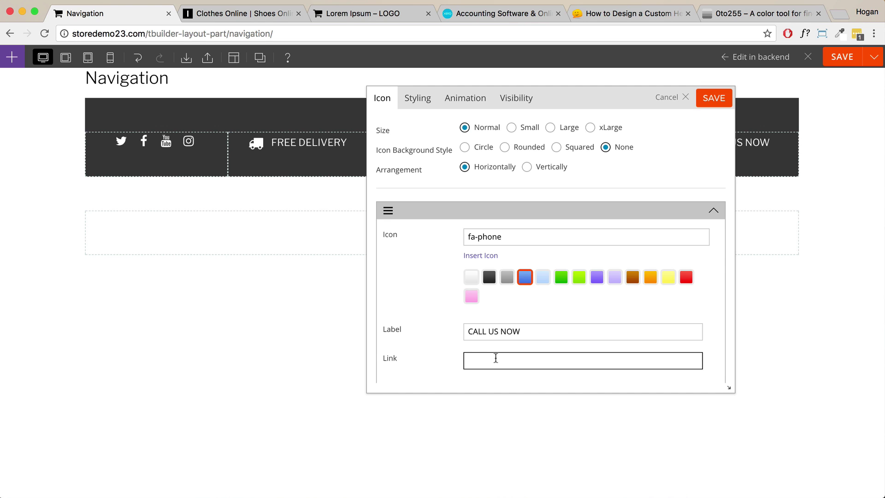
type("tel: 55555555")
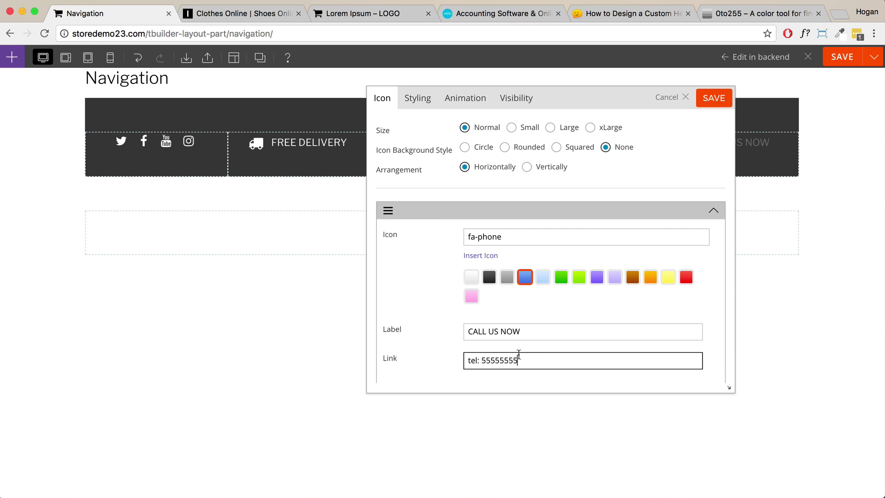
left_click(706, 97)
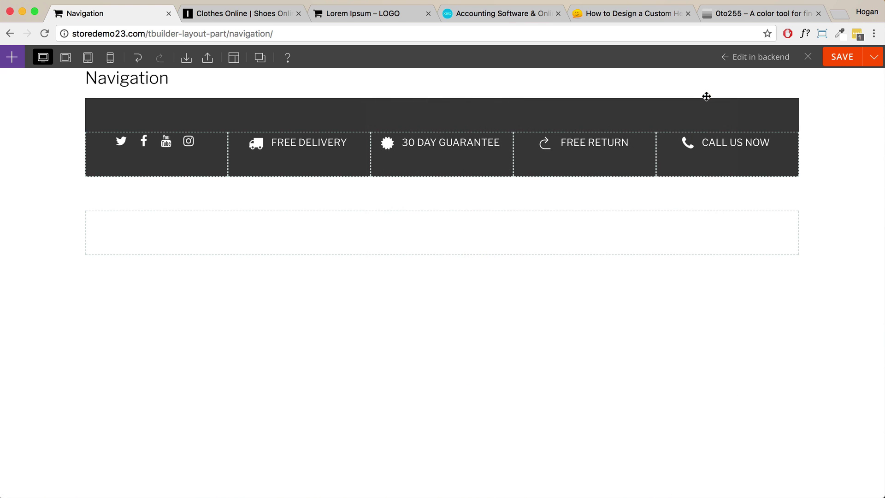
Replace the CALL US NOW item's phone icon with the envelope-o icon.
double_click(722, 144)
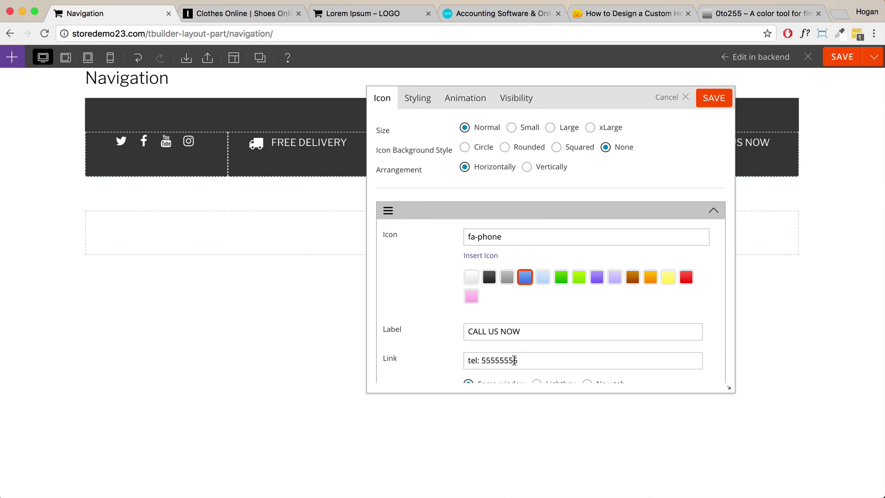
left_click_drag(522, 361, 480, 359)
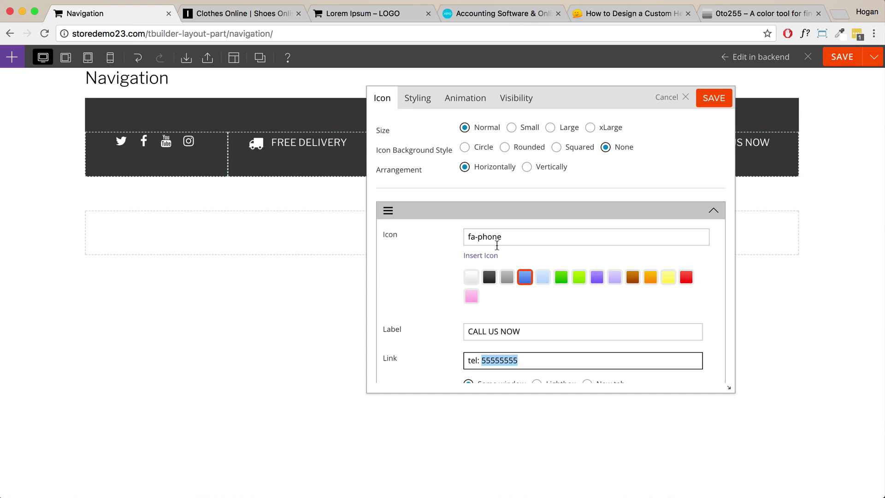
left_click(489, 256)
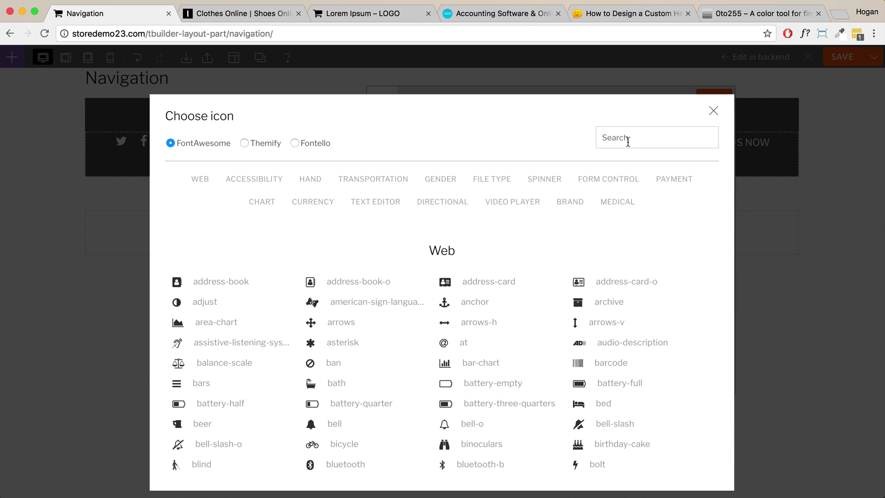
left_click(628, 141)
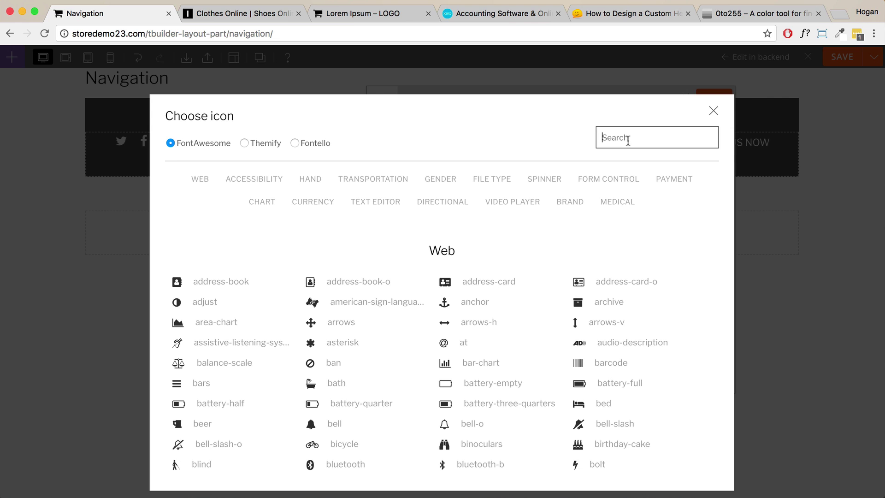
type("en")
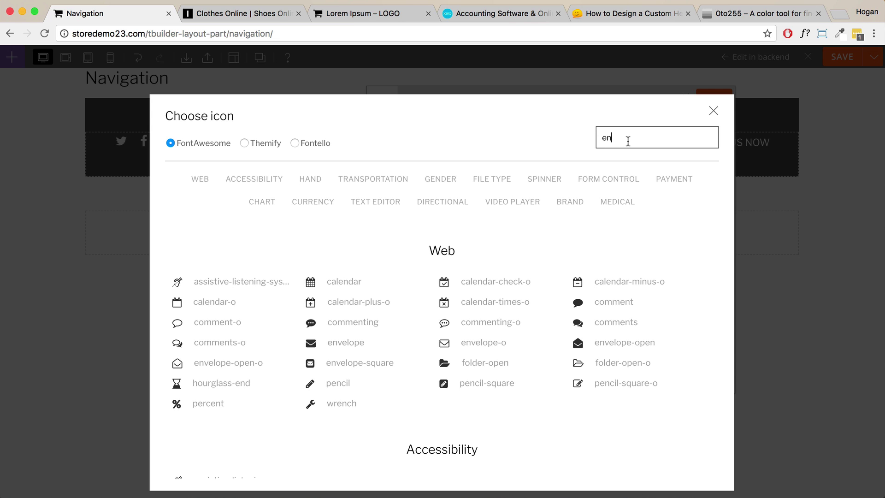
left_click(475, 343)
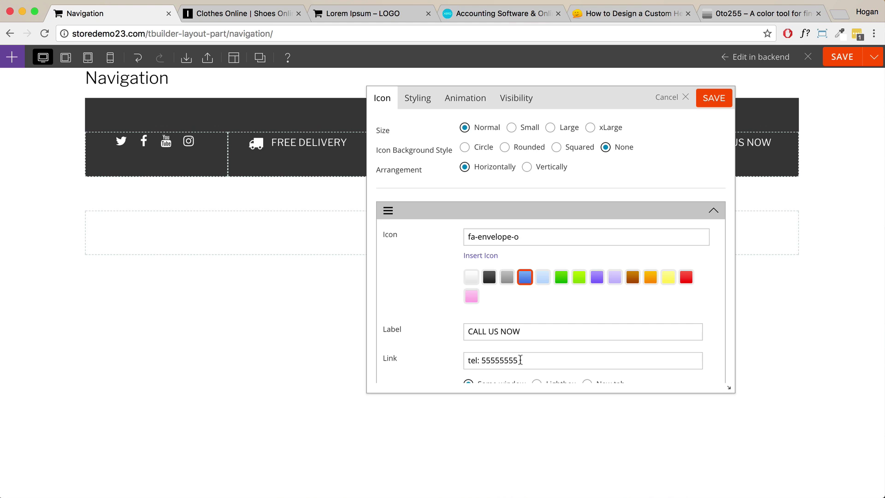
Change the item's link to a mailto: support e-mail address, then save the module and layout.
triple_click(492, 359)
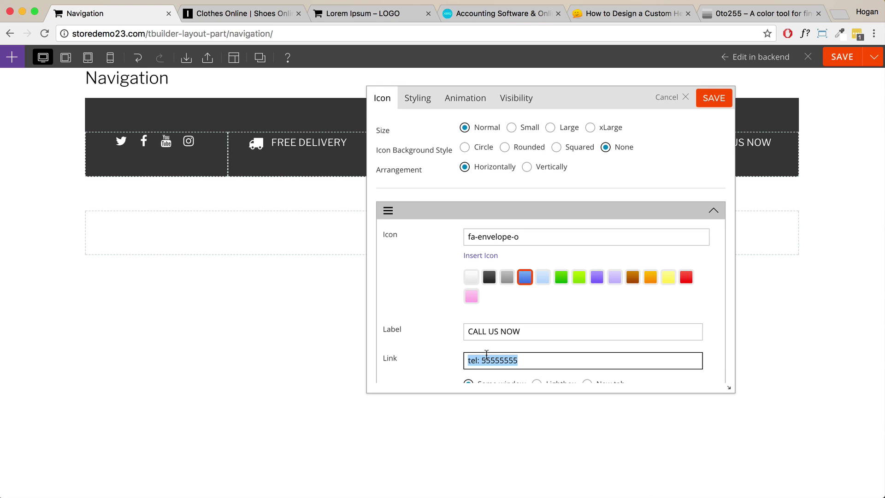
type("m")
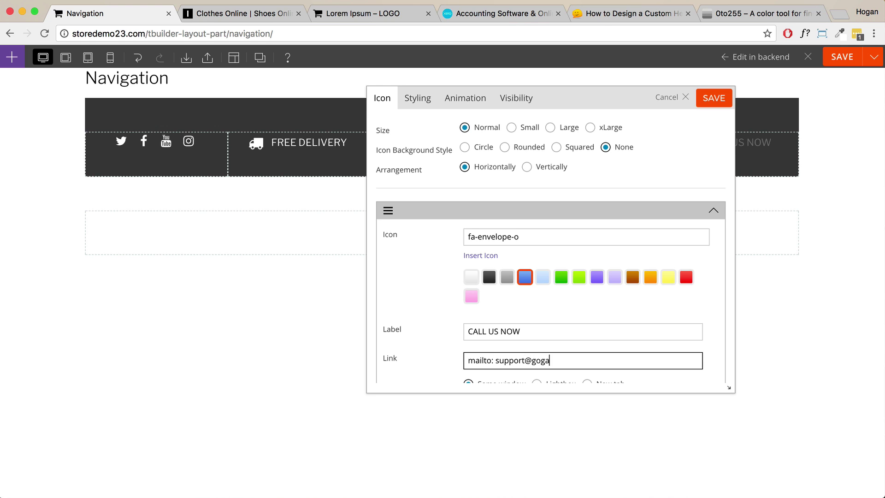
left_click(719, 100)
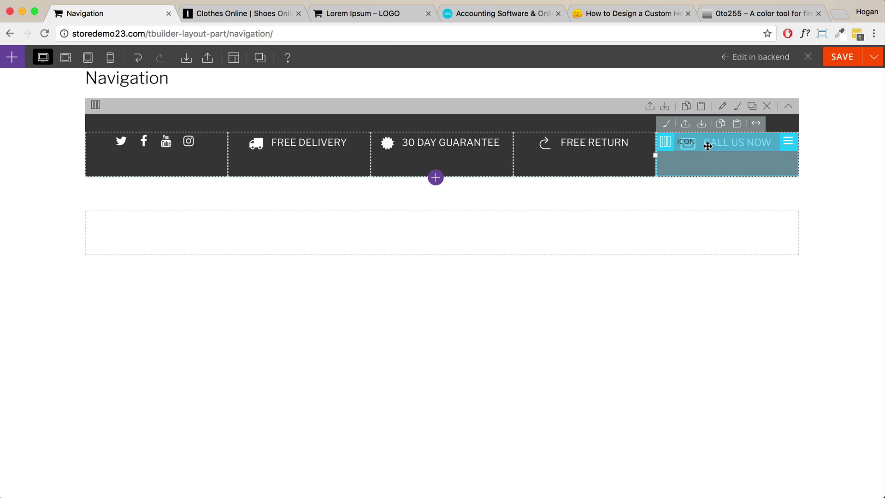
left_click(829, 66)
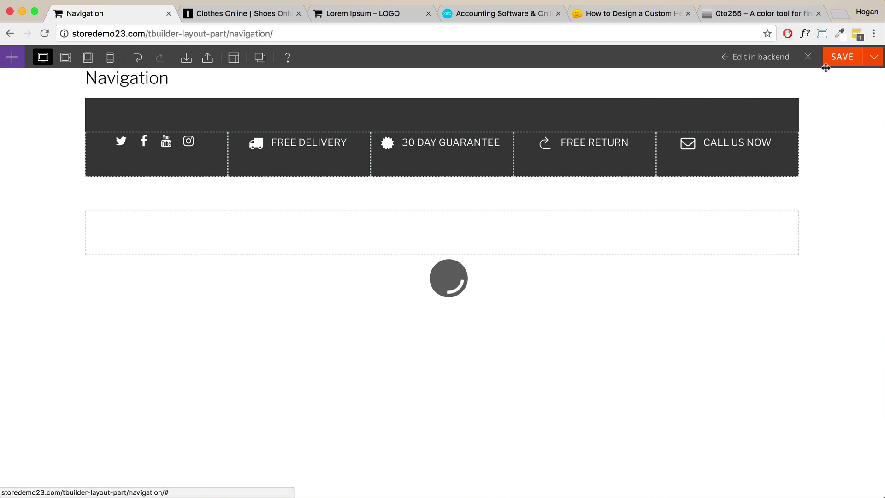
After checking the saved layout, move the social-icons widget from the first column into the empty row below.
left_click(808, 59)
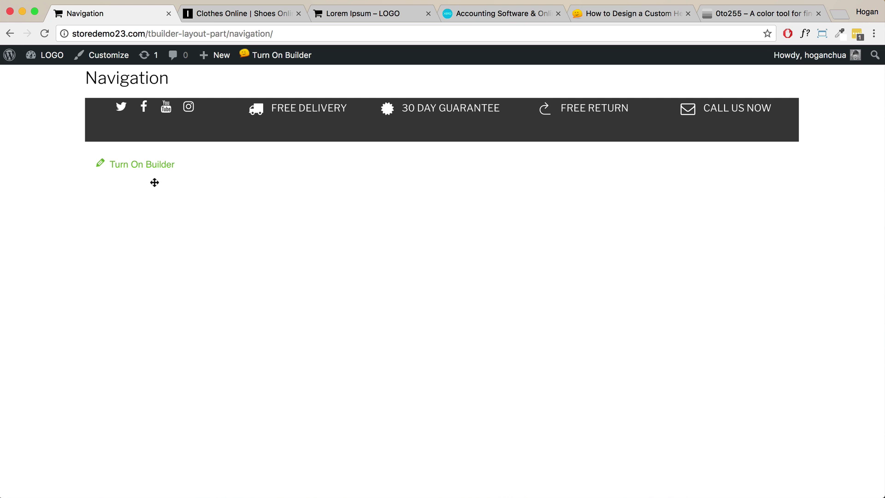
left_click(155, 167)
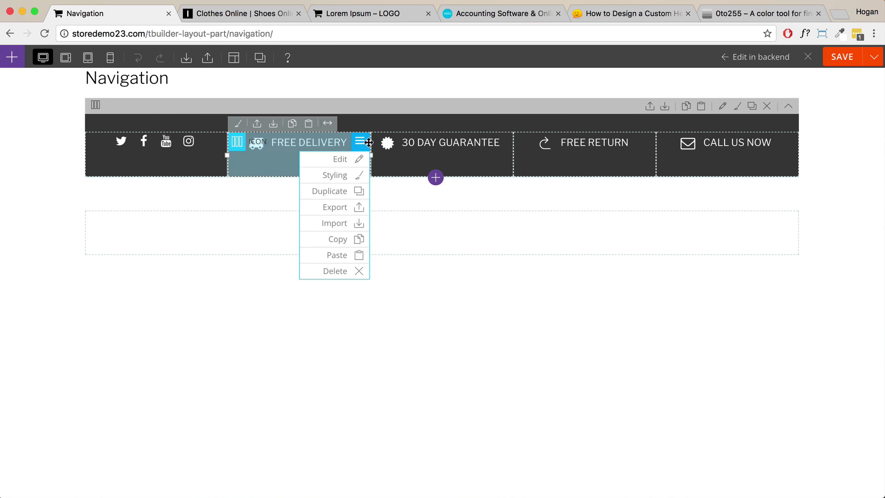
mouse_move(239, 149)
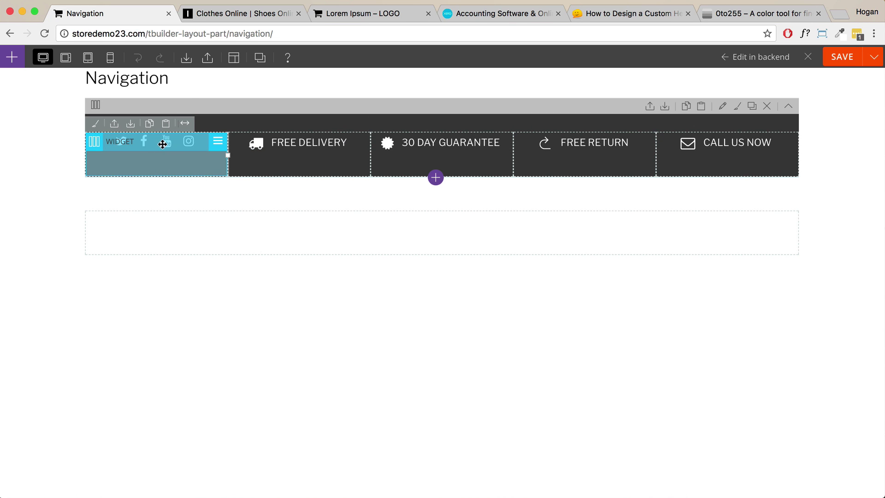
left_click_drag(161, 142, 178, 226)
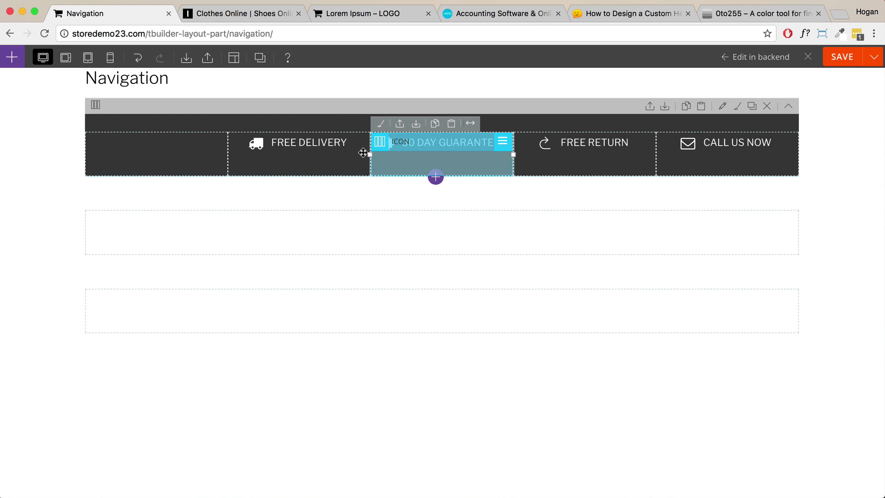
Save the layout part, view it on the live page, and reopen the builder.
left_click(847, 55)
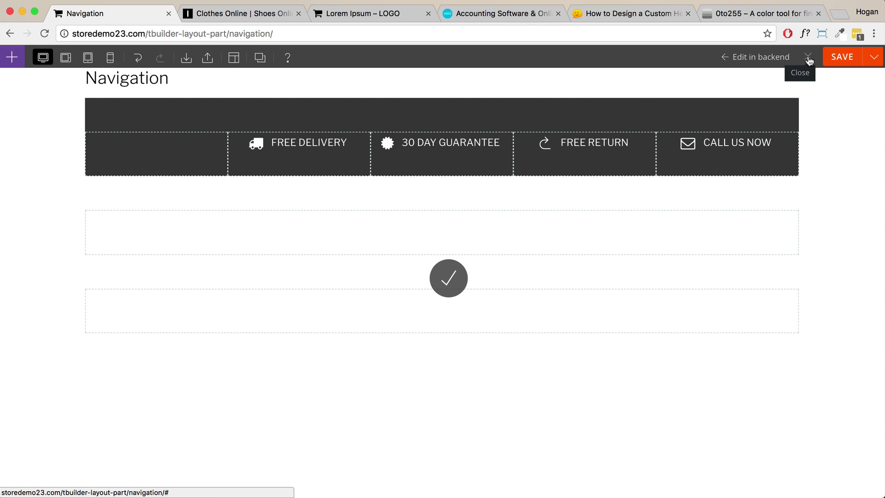
left_click(808, 57)
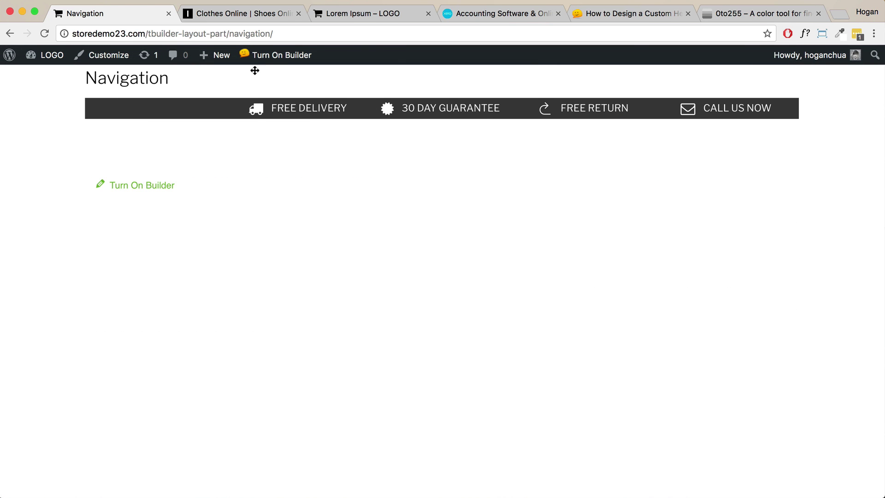
left_click(279, 59)
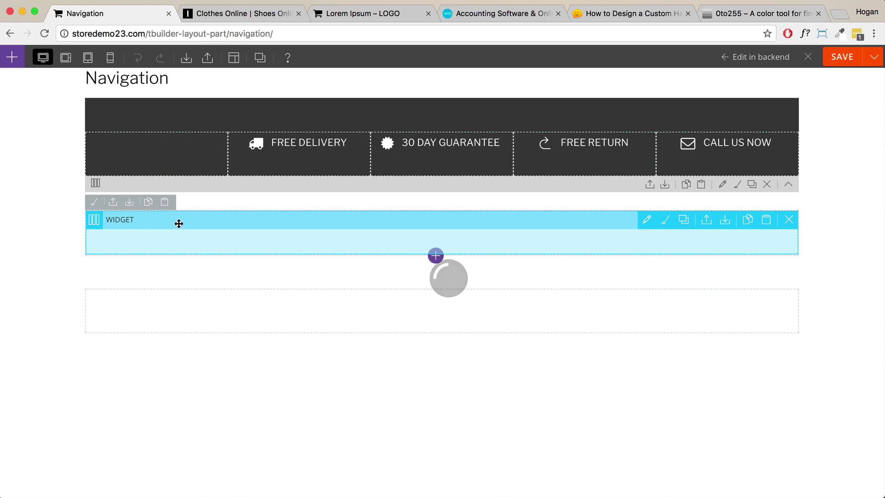
Return the social-icons widget to the first dark column and bring up its Styling settings.
left_click_drag(167, 204, 146, 156)
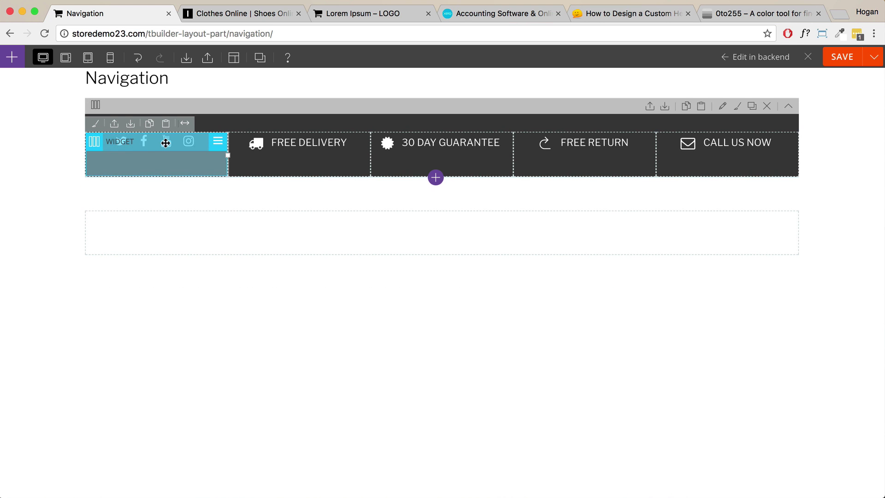
left_click(427, 99)
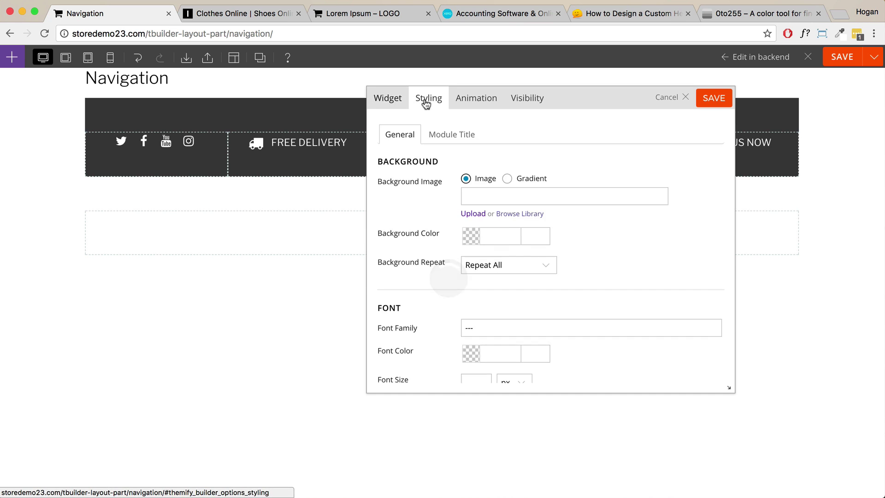
scroll(531, 235, "down", 10)
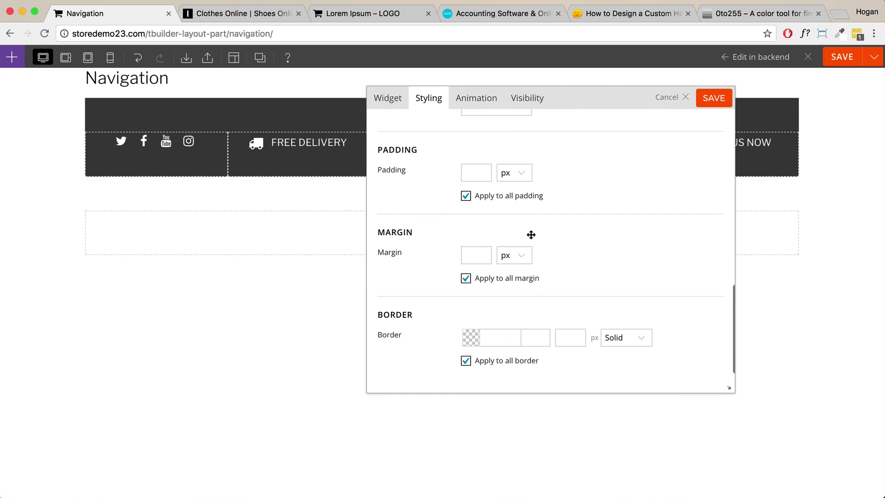
left_click_drag(414, 204, 386, 205)
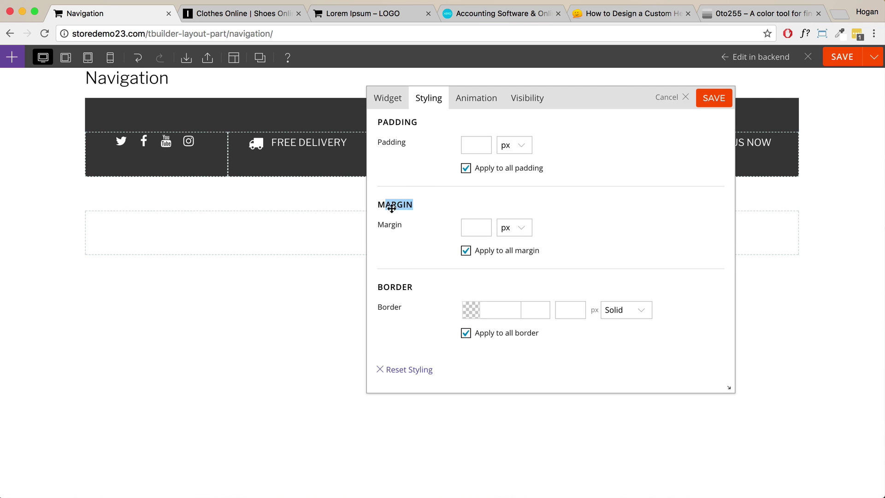
Set only the widget's bottom margin to -40 px and save the styling.
left_click(465, 250)
left_click(468, 283)
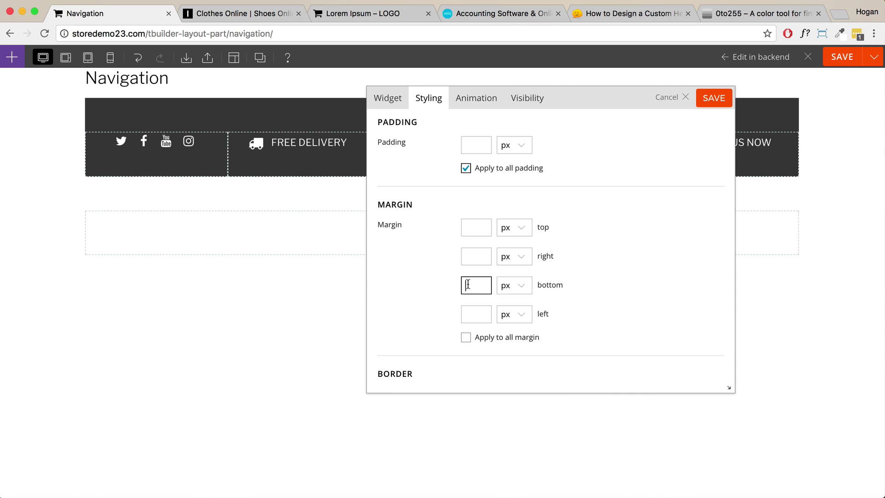
type("-40")
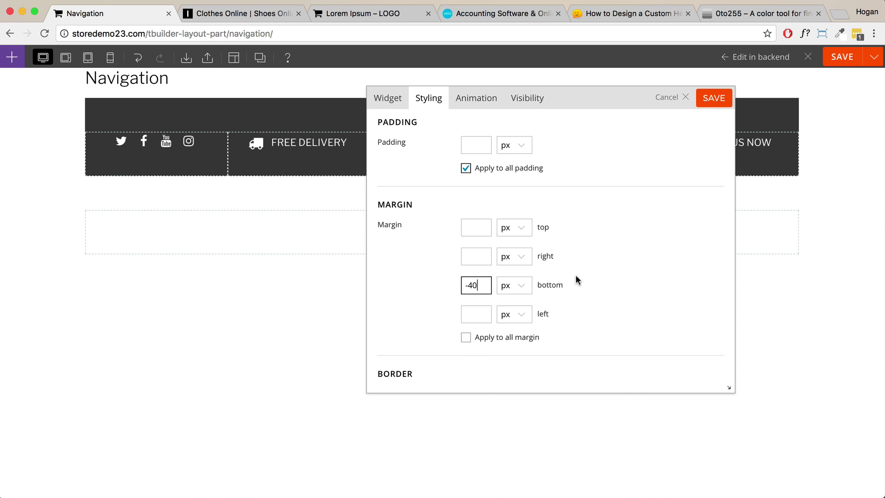
left_click(578, 274)
left_click_drag(479, 284, 454, 287)
left_click(479, 286)
double_click(480, 287)
left_click(709, 100)
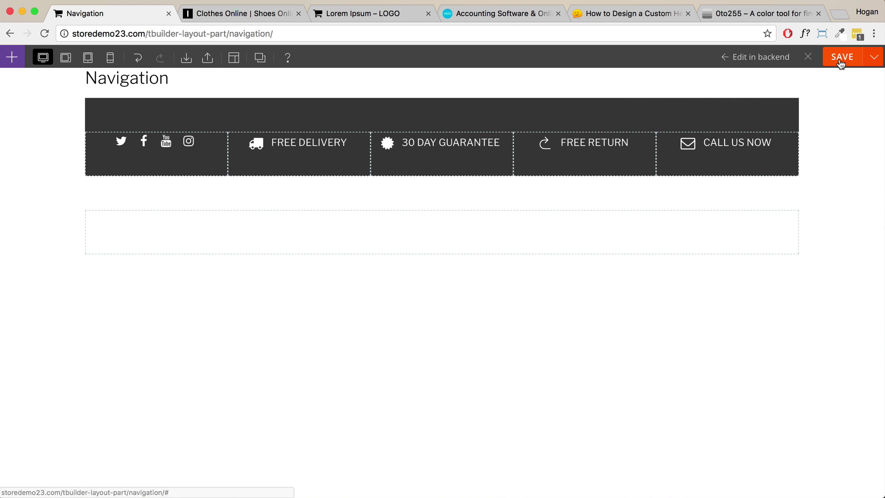
Save the Navigation layout part and exit the builder to preview the live icon bar.
left_click(840, 63)
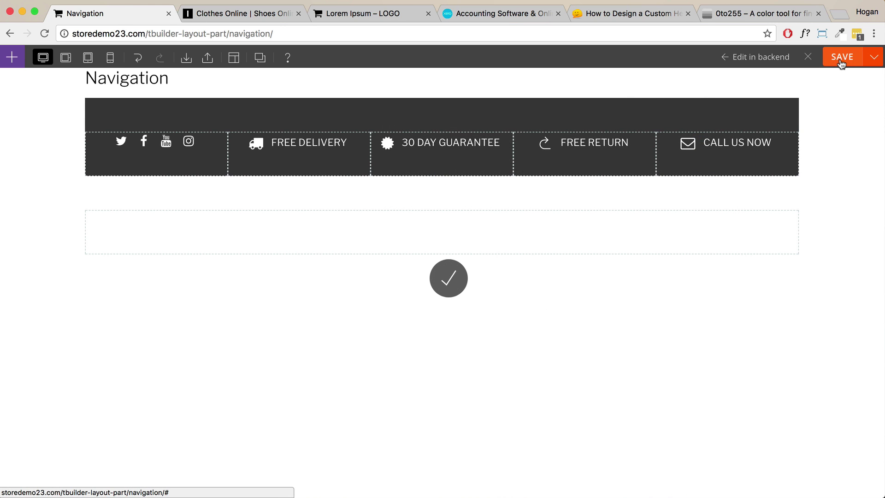
left_click(807, 56)
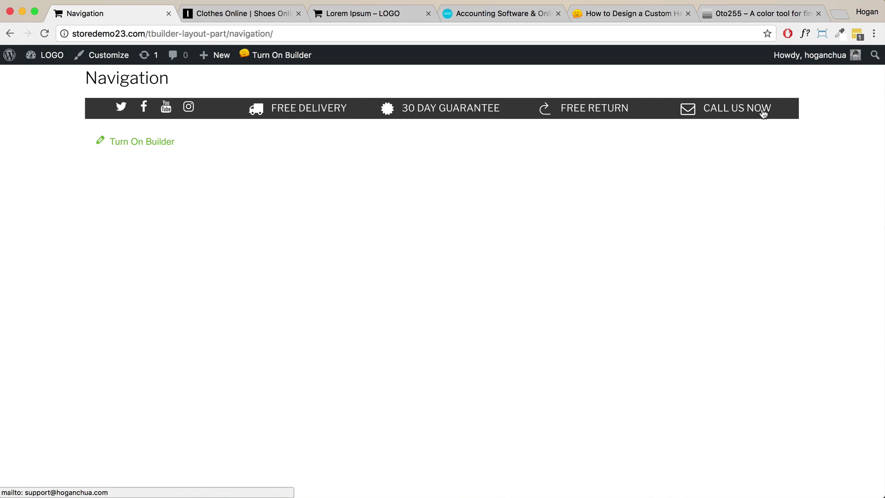
From Builder Layout Parts, copy the Navigation part's [themify_layout_part id=340] shortcode.
mouse_move(45, 56)
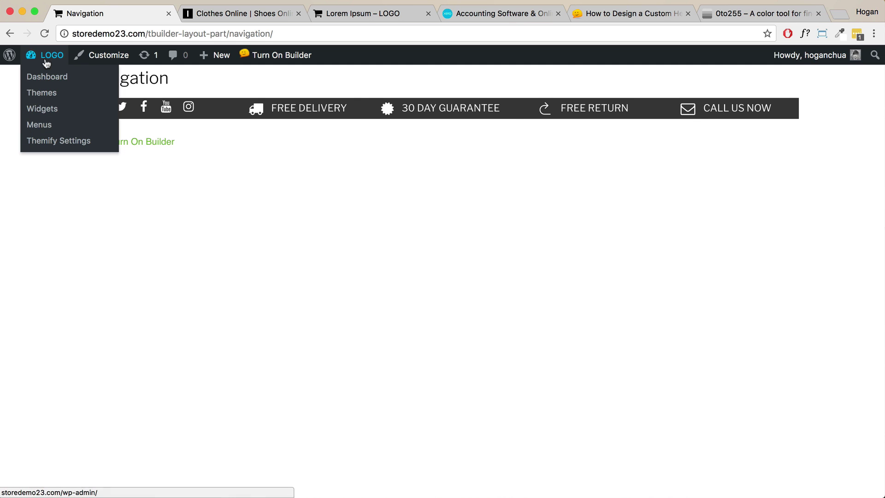
left_click(41, 82)
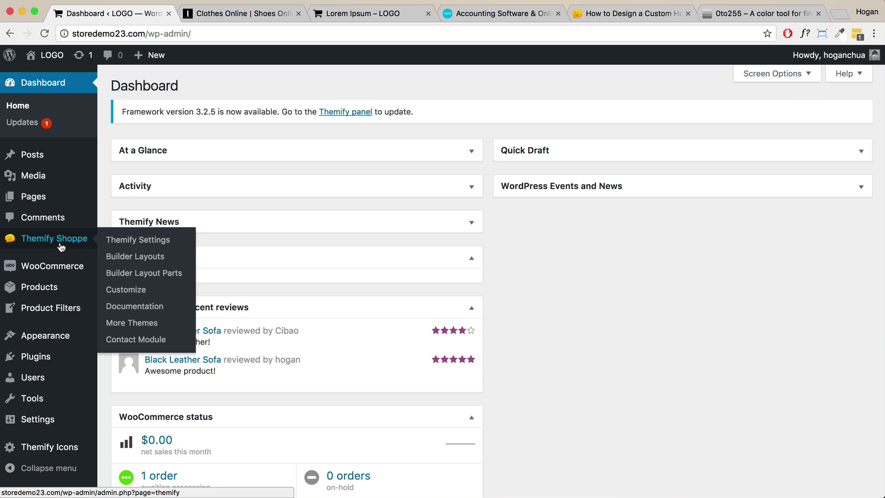
left_click(149, 274)
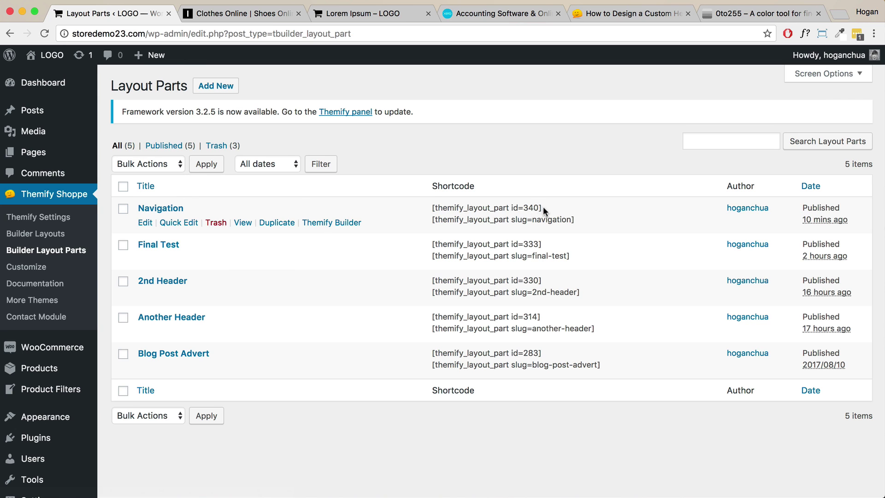
left_click_drag(543, 206, 431, 206)
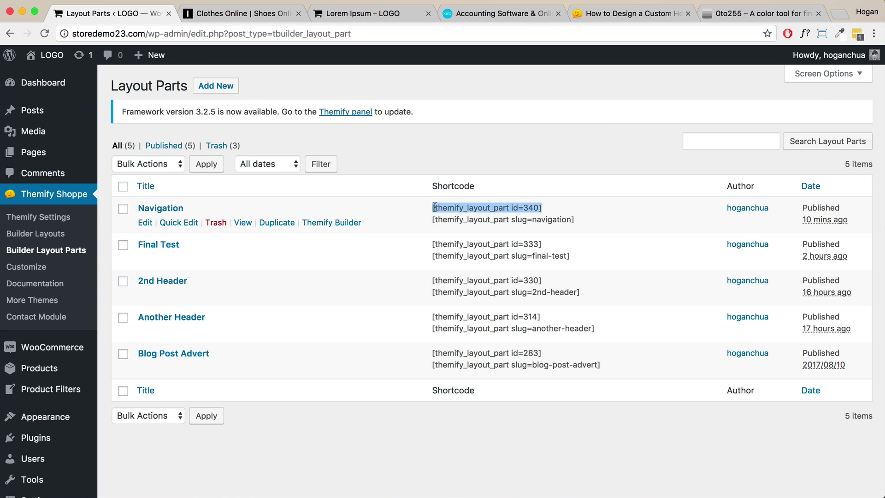
right_click(517, 206)
left_click(536, 229)
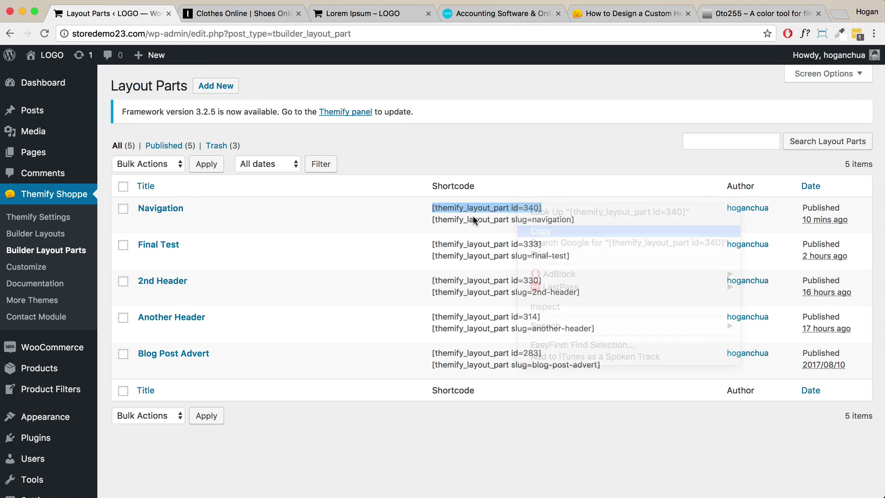
left_click(41, 219)
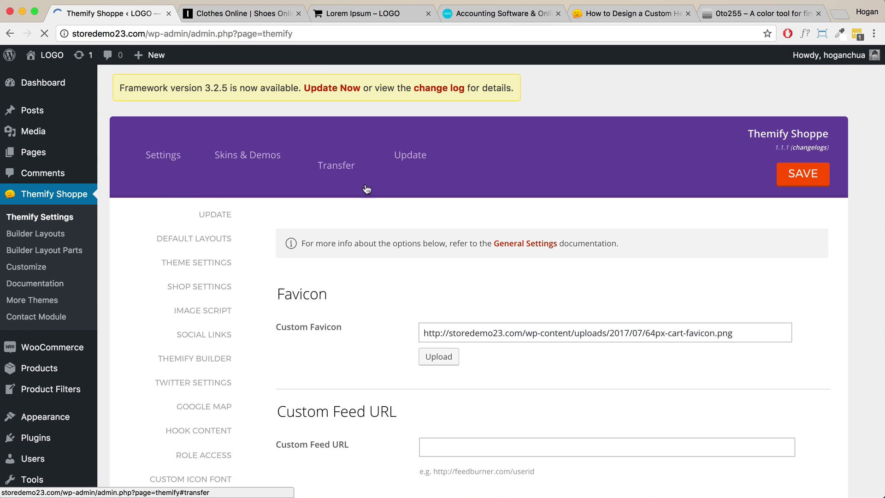
In Hook Content, delete the header_after hook entry, leaving only post_end.
scroll(291, 260, "down", 3)
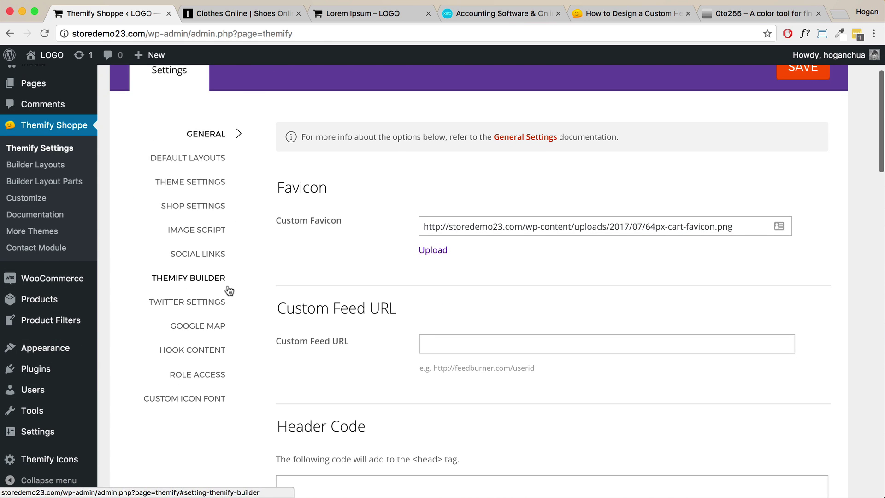
left_click(232, 349)
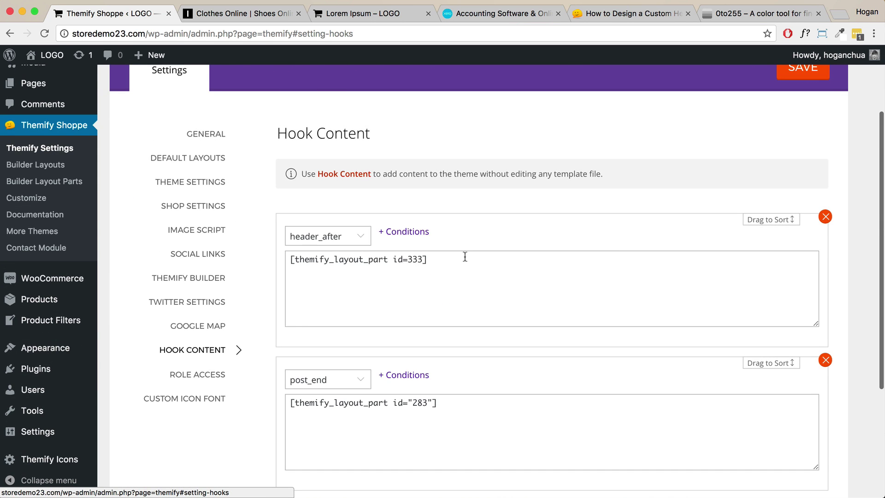
scroll(464, 256, "down", 2)
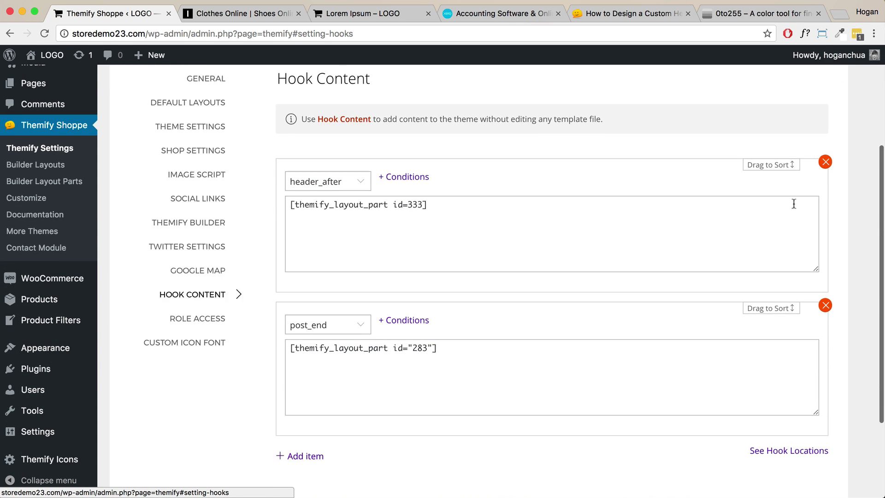
left_click(825, 162)
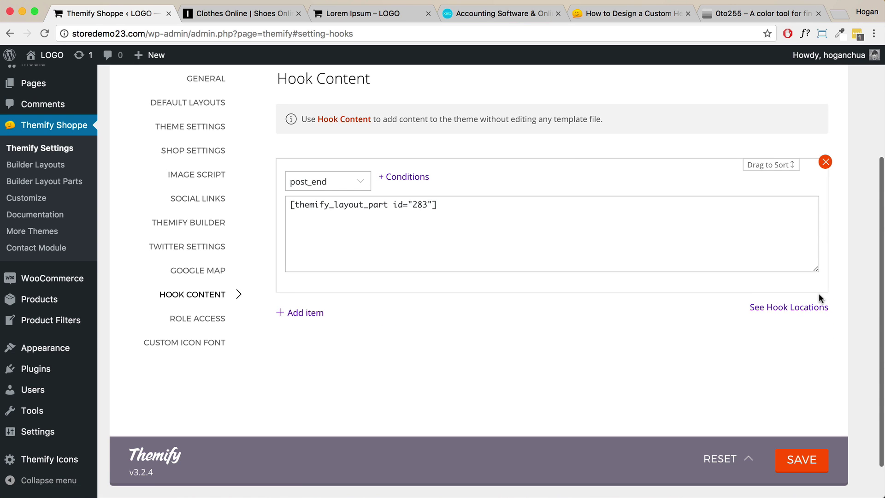
Review the hook locations preview to find the header_after position, then close it.
left_click(804, 312)
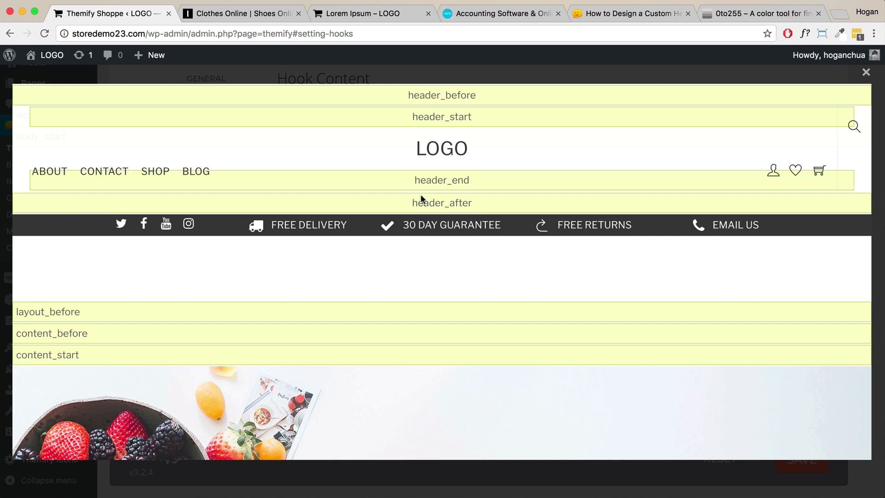
scroll(420, 194, "down", 10)
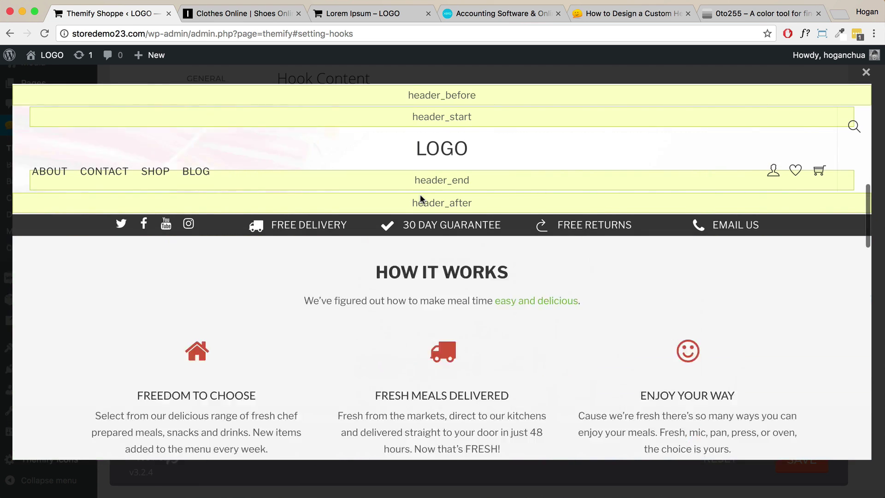
scroll(419, 194, "down", 15)
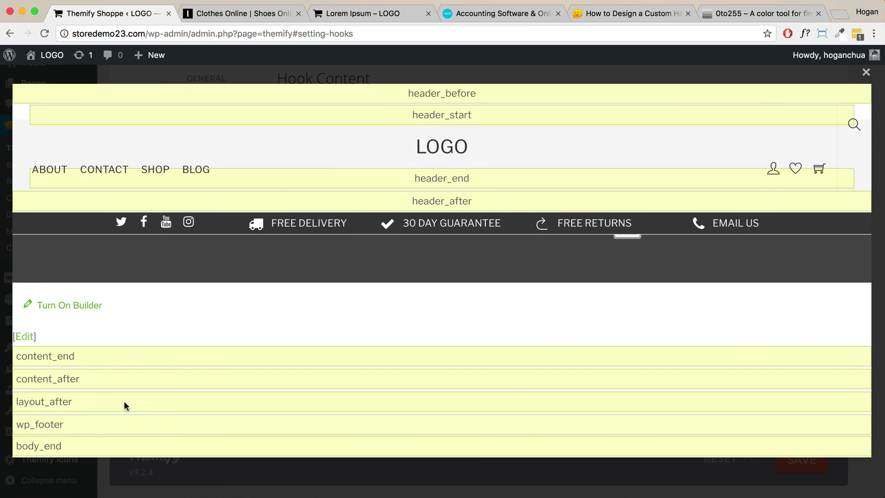
scroll(221, 379, "up", 20)
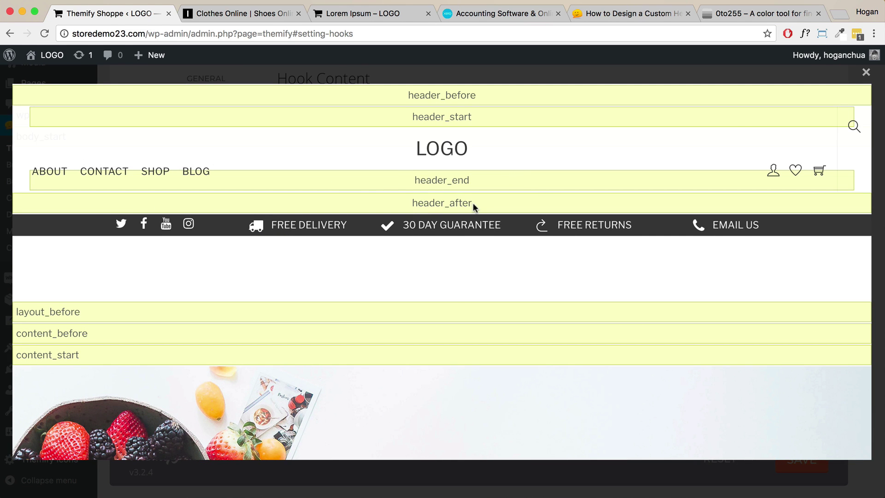
left_click_drag(474, 205, 404, 207)
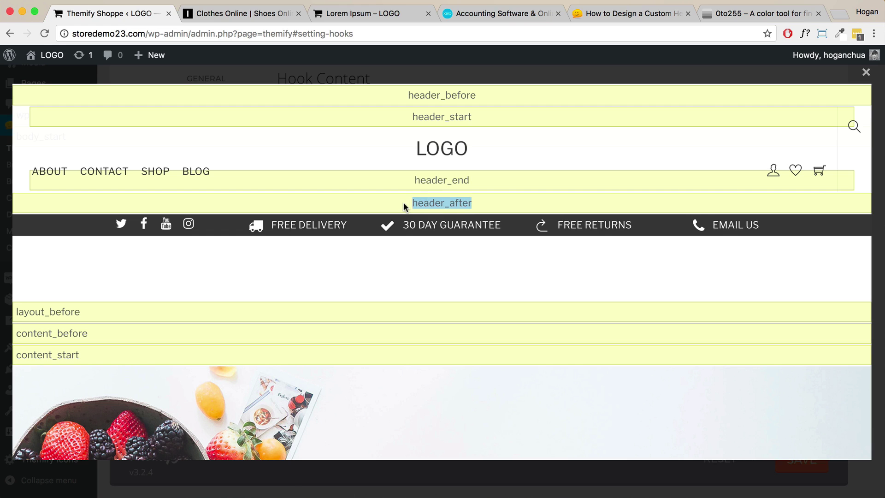
left_click(865, 73)
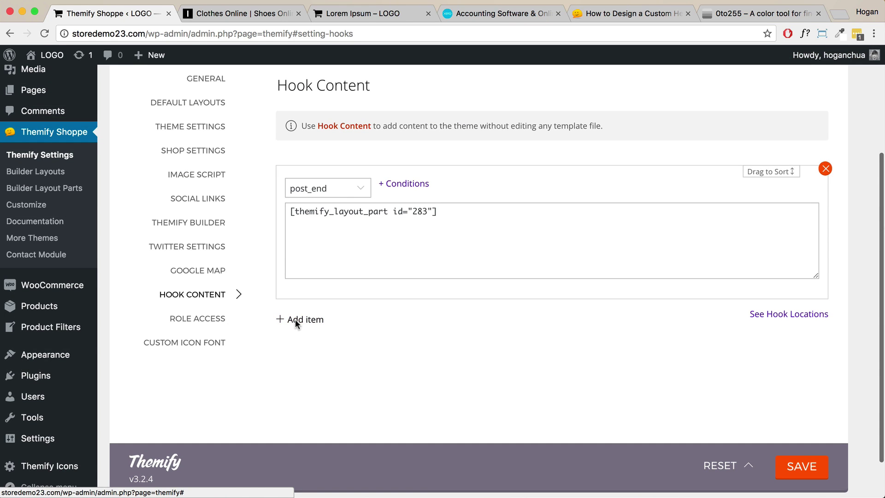
Add a header_after hook entry holding the pasted [themify_layout_part id=340] shortcode and save.
left_click(295, 319)
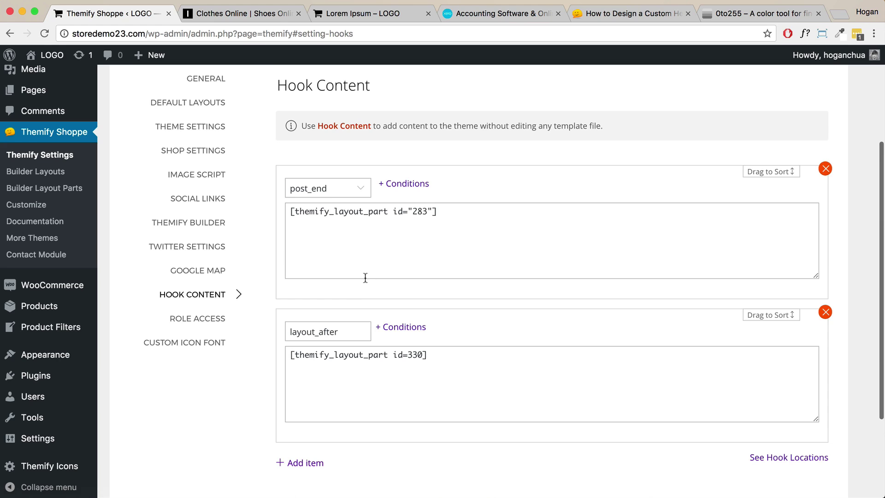
left_click(333, 335)
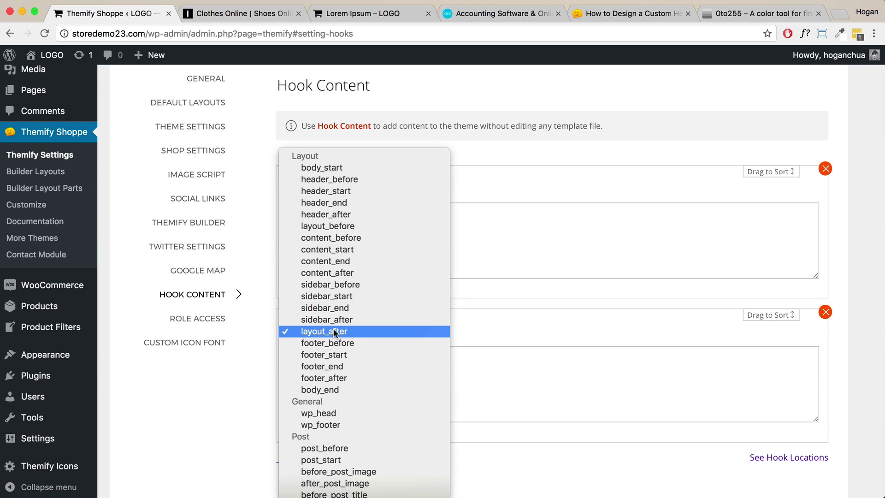
left_click(348, 211)
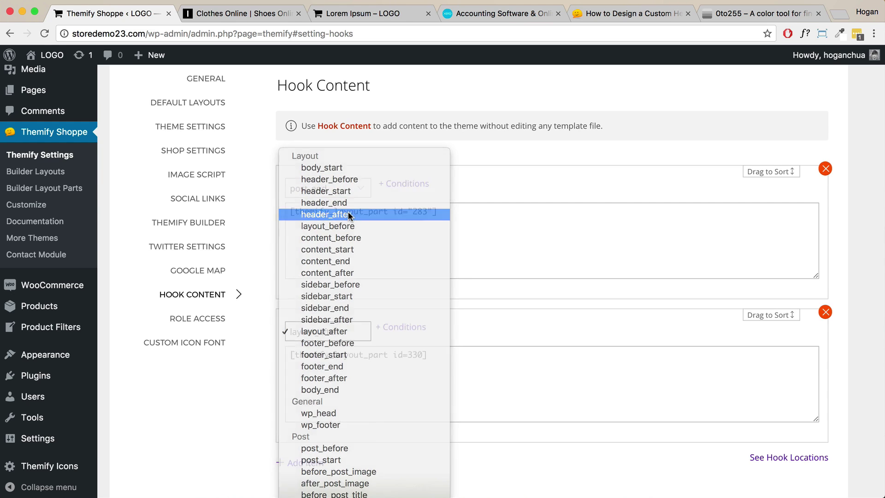
scroll(423, 305, "down", 3)
left_click_drag(423, 306, 250, 280)
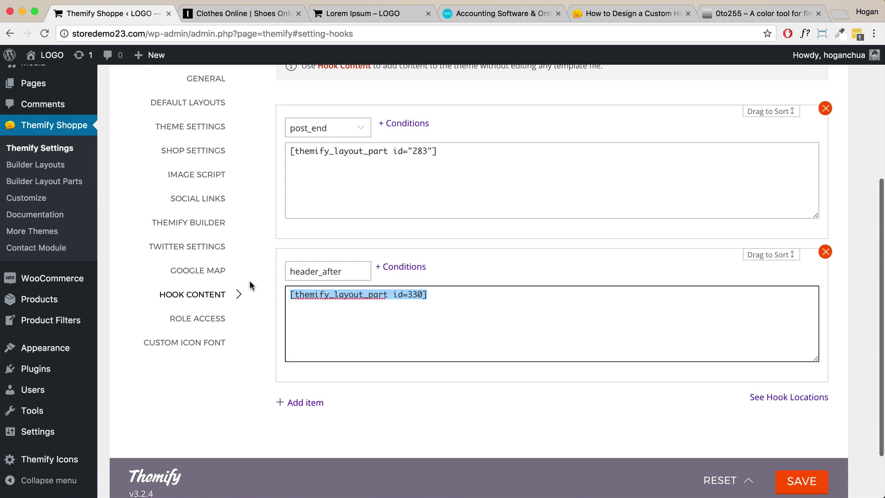
key("super+v")
left_click_drag(444, 297, 274, 296)
left_click(805, 481)
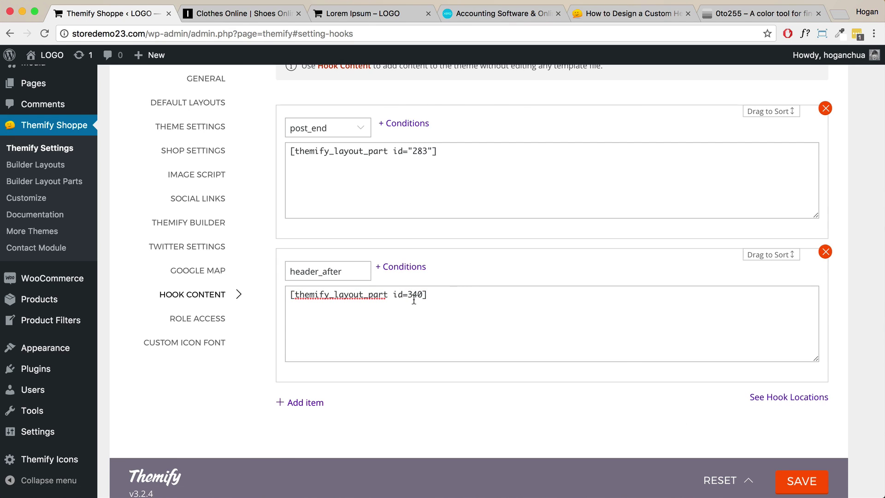
Open the live storefront in a new tab to check the icon bar.
mouse_move(46, 55)
right_click(46, 78)
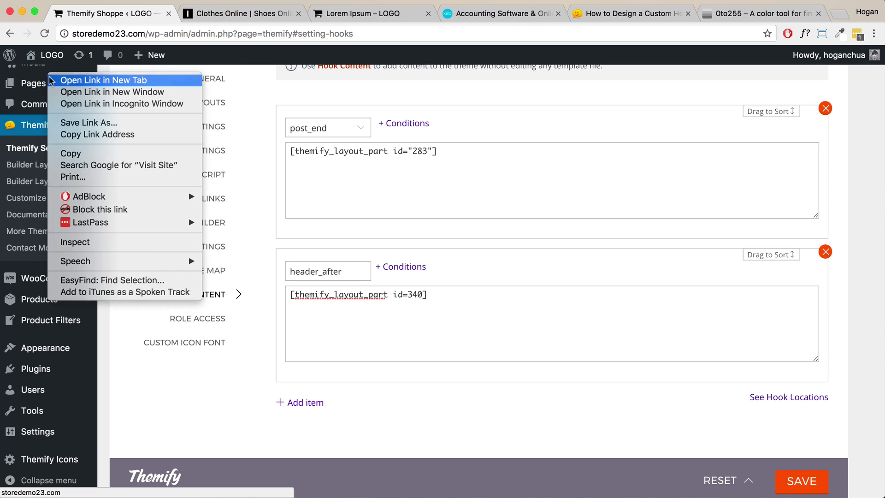
left_click(74, 81)
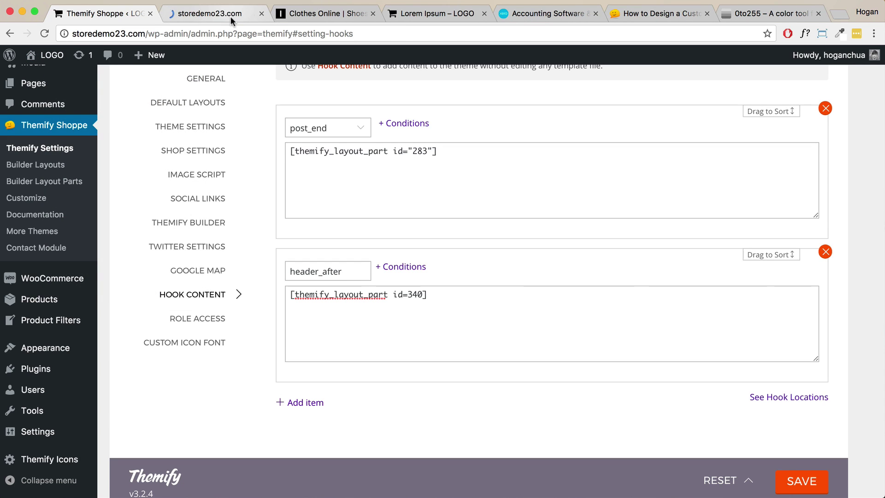
left_click(229, 17)
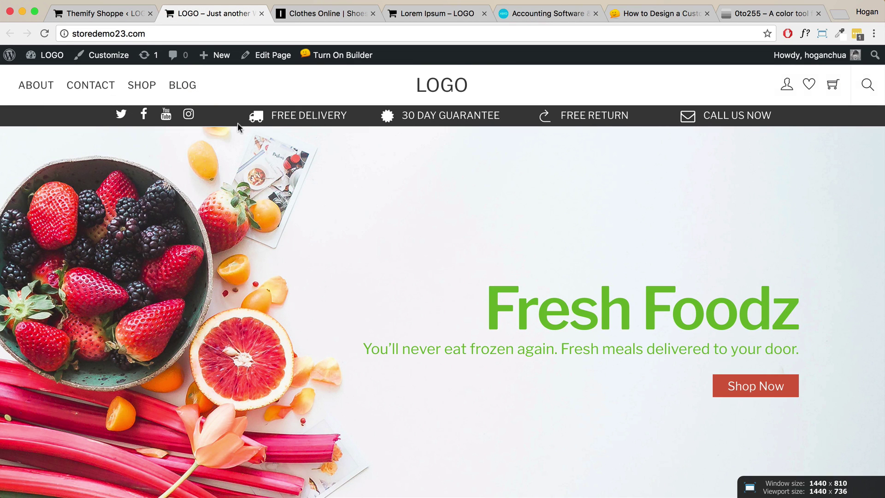
Change the id=340 part's hook location to header_before and save.
scroll(608, 134, "down", 15)
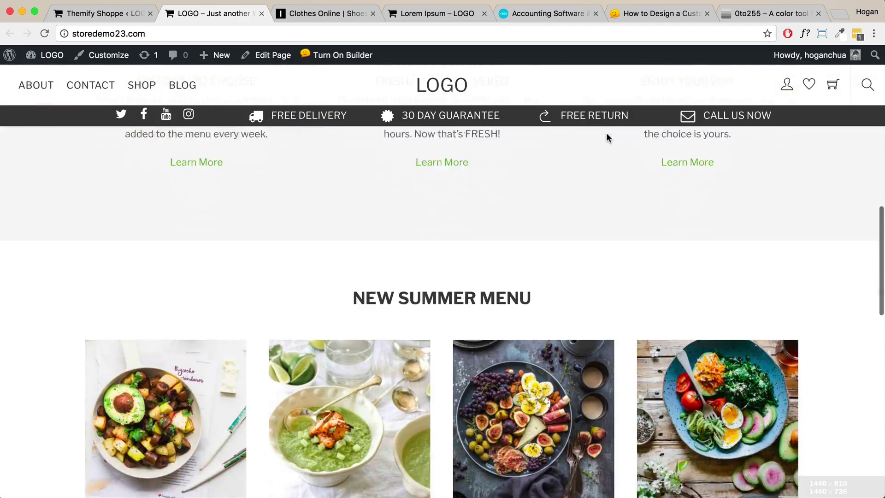
scroll(606, 133, "up", 10)
scroll(607, 133, "up", 10)
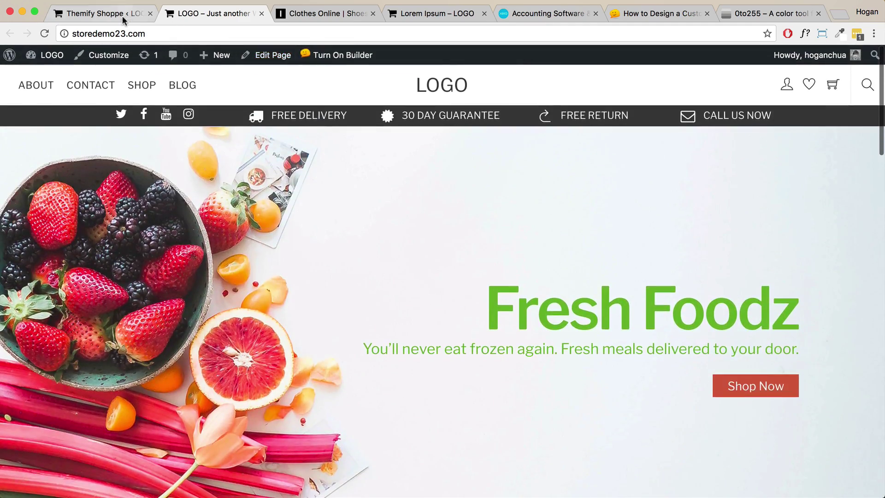
left_click(123, 15)
left_click(332, 276)
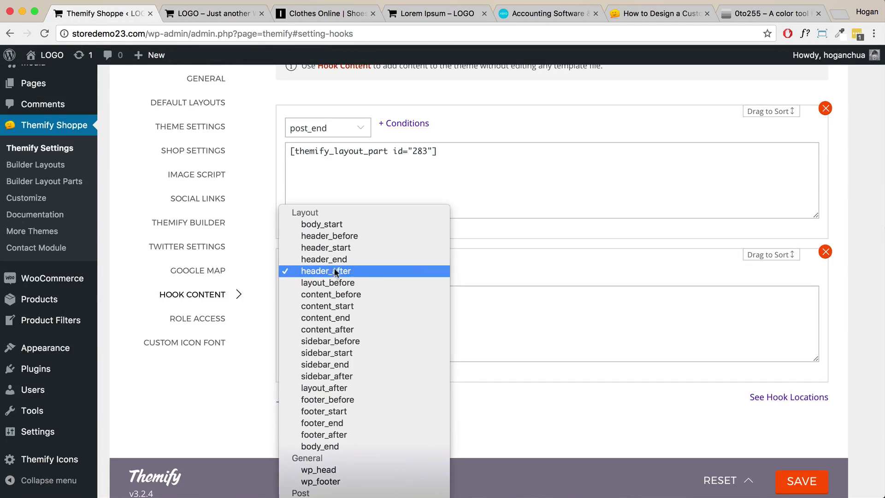
left_click(363, 238)
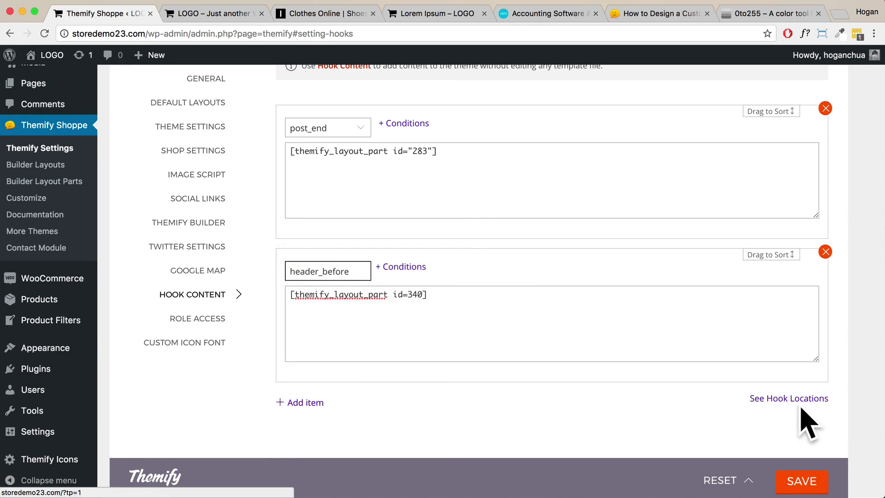
left_click(401, 266)
Reload the storefront to confirm the bar now sits above the header, then return.
left_click(207, 14)
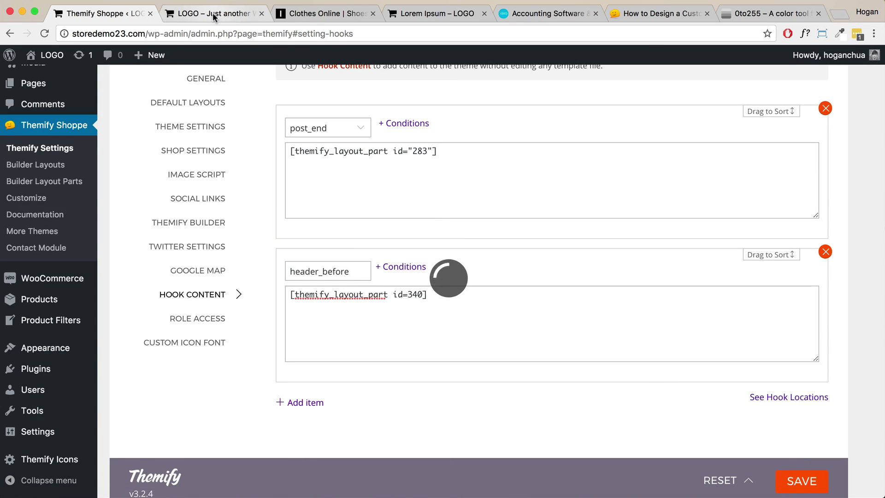
left_click(45, 33)
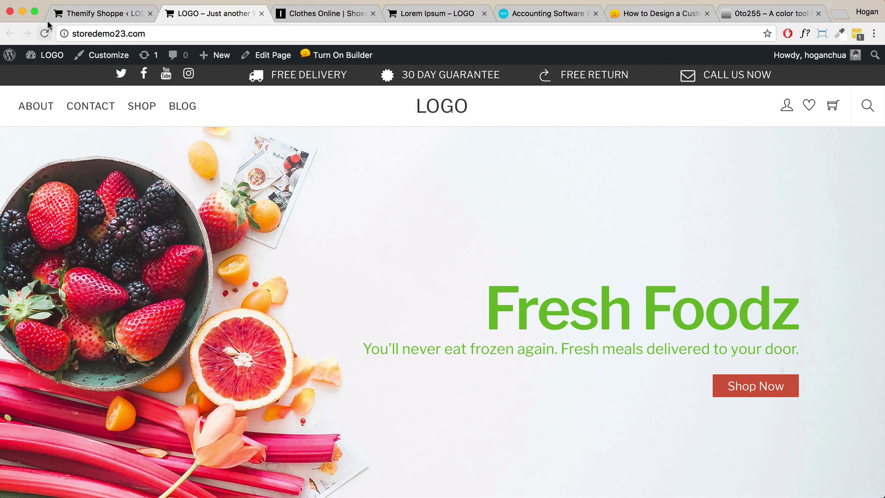
left_click(94, 14)
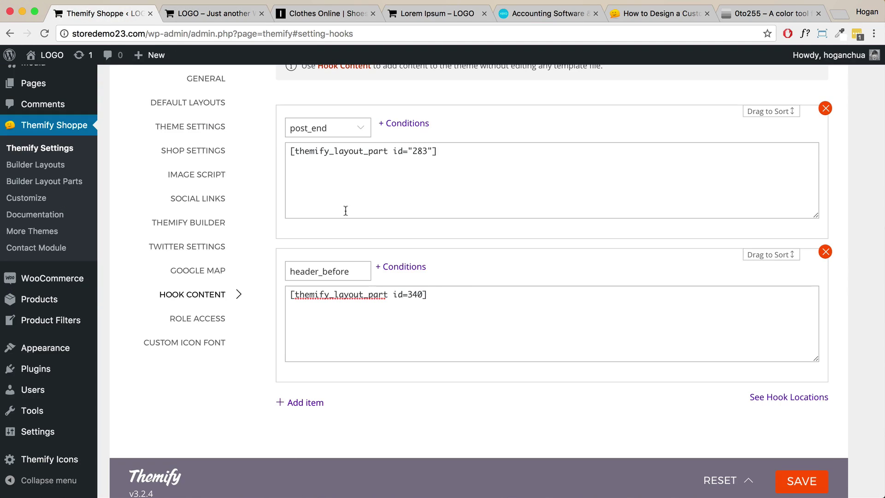
Start display conditions for the header_before hook, comparing against the storefront's Blog page.
left_click(406, 267)
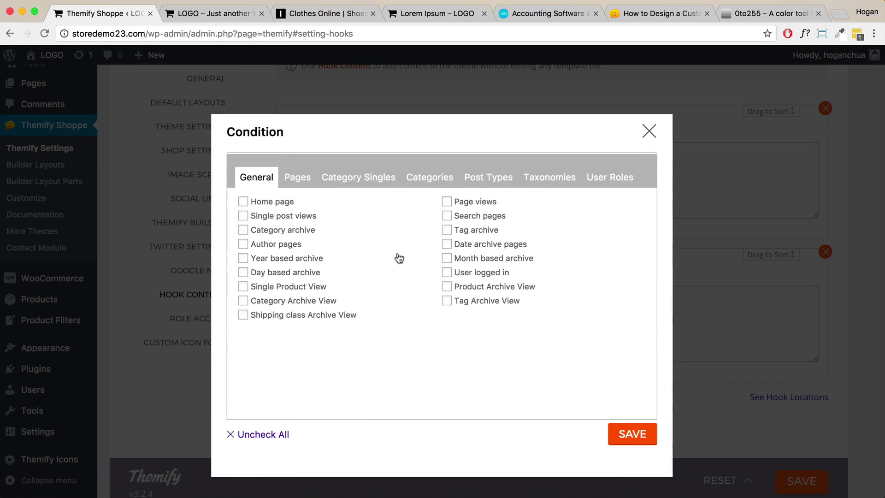
left_click(217, 15)
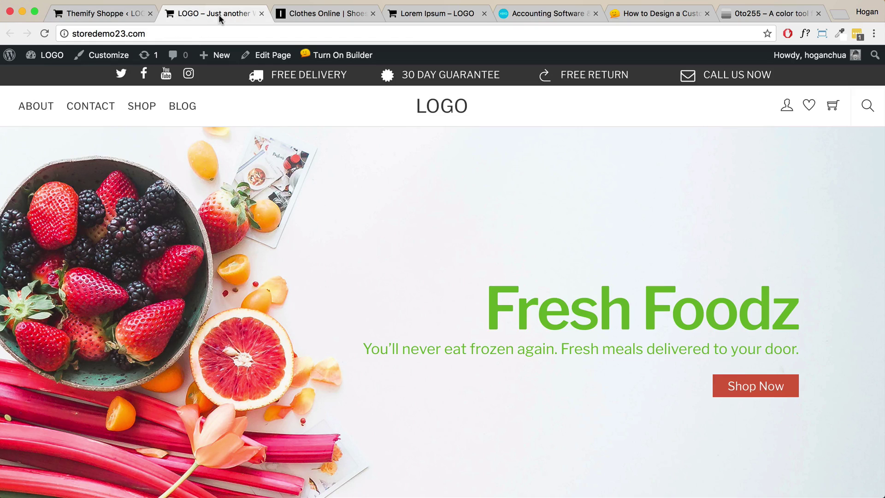
left_click(180, 111)
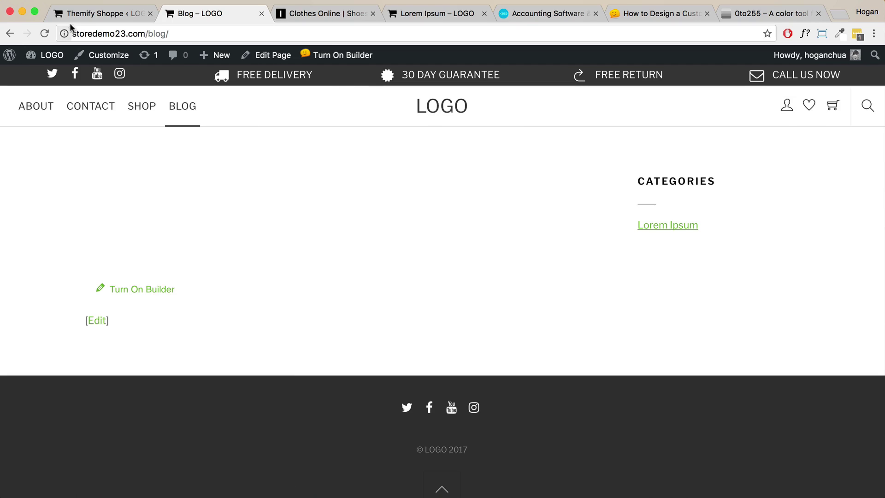
left_click(92, 13)
Tick Home page plus the Cart, Shop, Checkout, Delivery and My account pages.
left_click(243, 202)
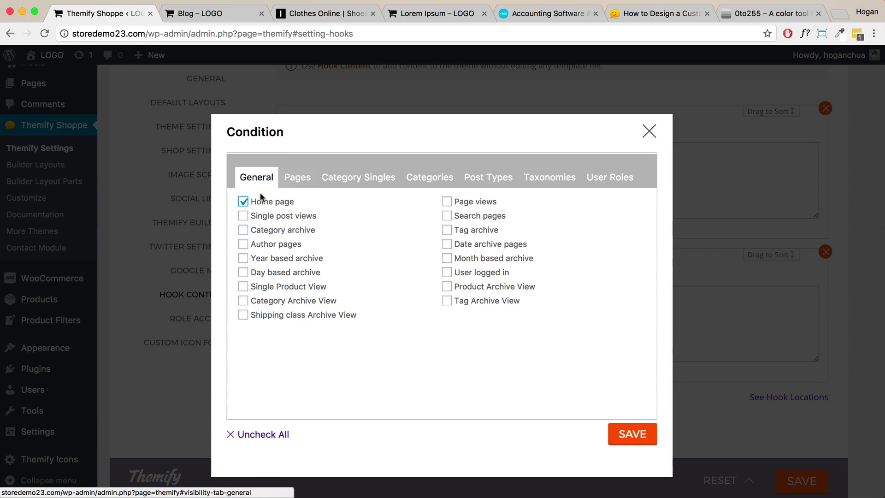
left_click(293, 178)
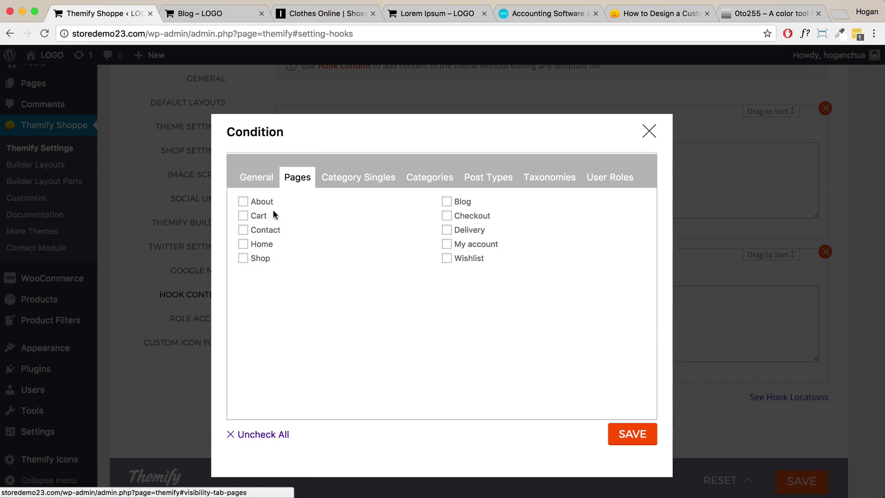
left_click(243, 217)
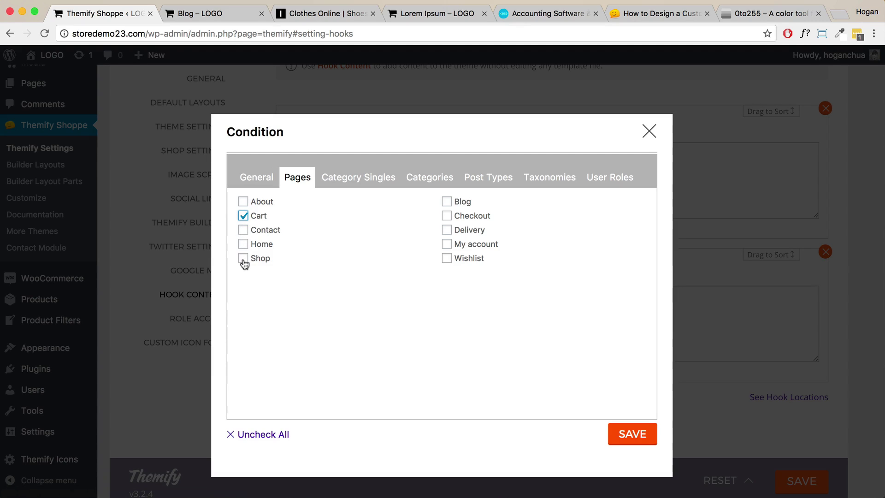
left_click(243, 258)
left_click(447, 217)
left_click(447, 230)
left_click(447, 245)
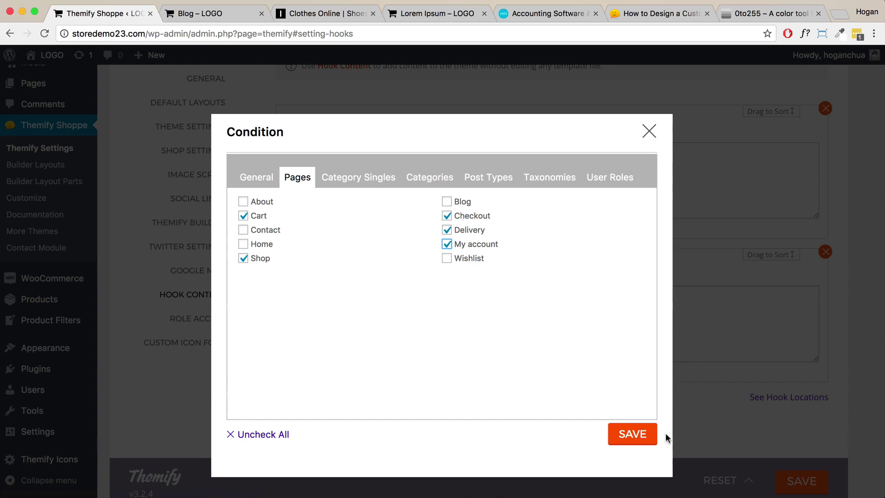
Apply the conditions, save the hook settings, and view the Lorem Ipsum post.
left_click(625, 433)
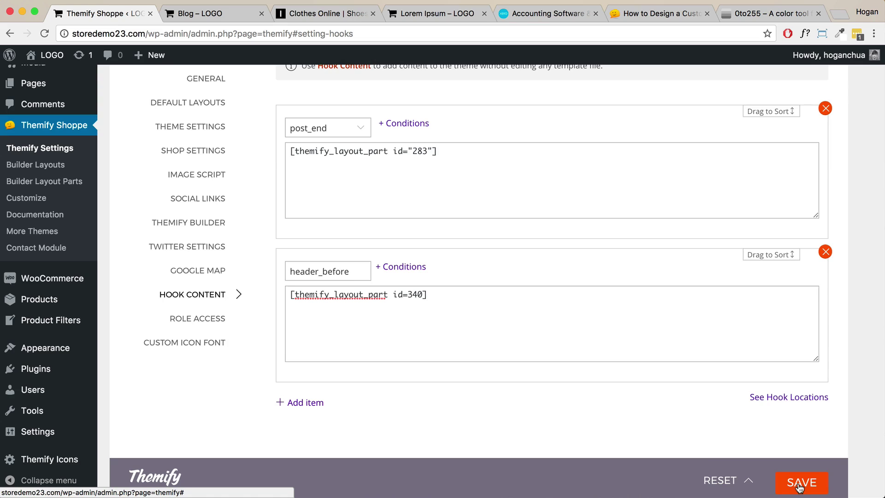
left_click(799, 483)
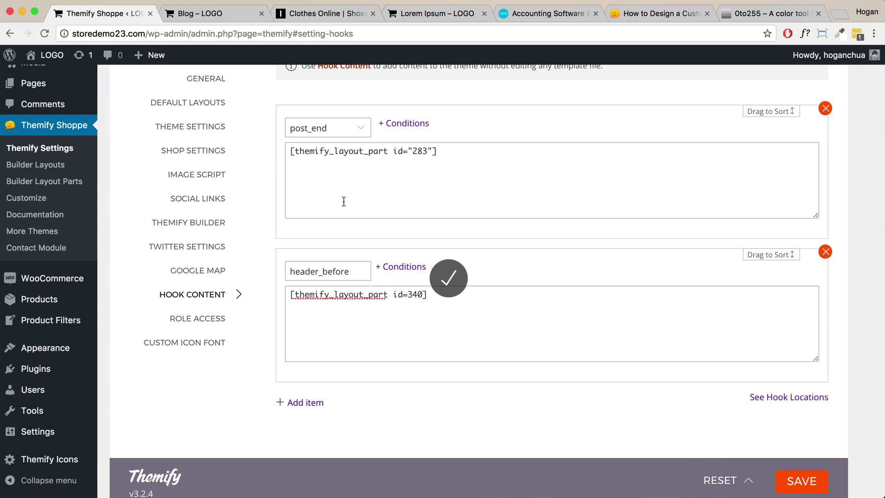
left_click(428, 15)
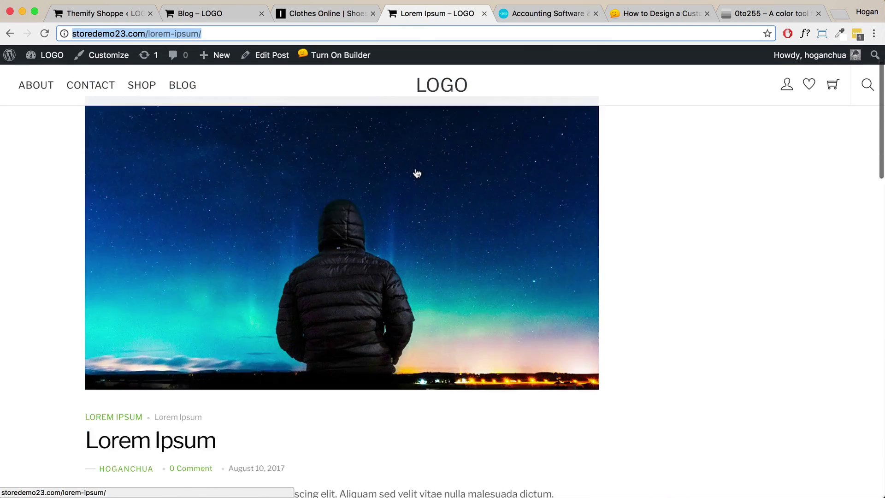
Scroll the Lorem Ipsum post, then return to Hook Content's post_end id=283 and header_before id=340 entries.
scroll(417, 173, "down", 15)
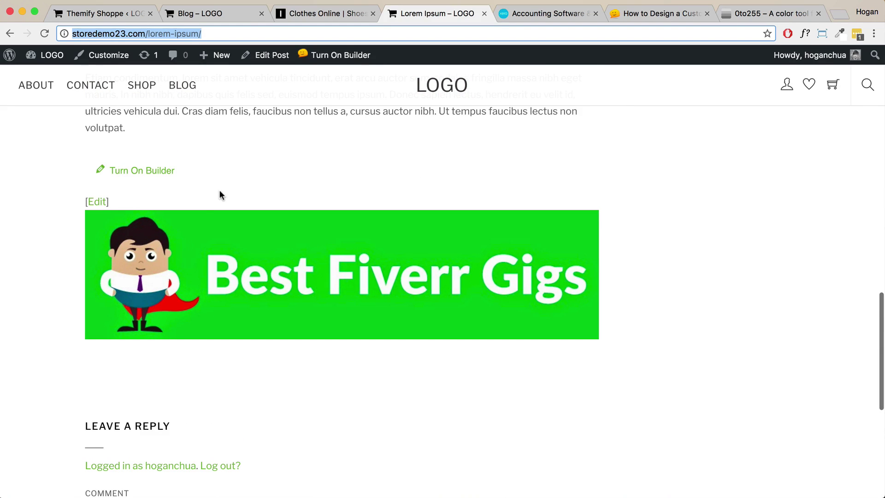
left_click(101, 15)
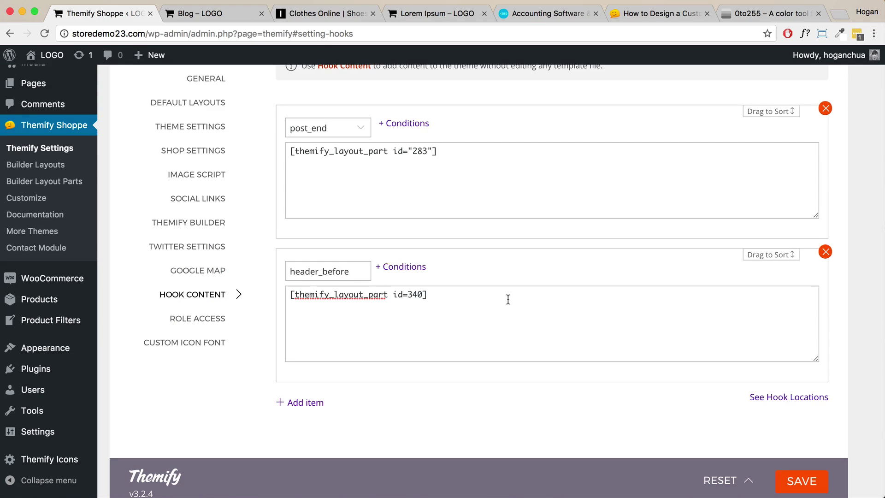
scroll(508, 299, "up", 3)
scroll(508, 300, "down", 5)
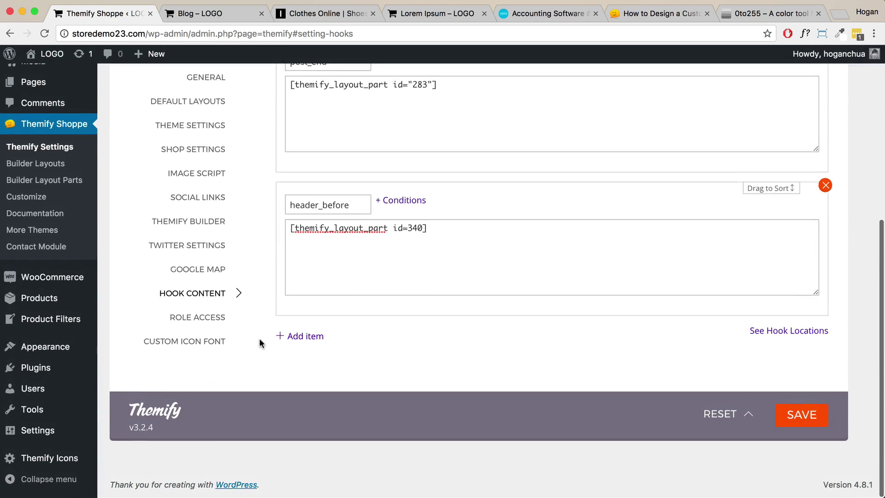
scroll(310, 340, "up", 4)
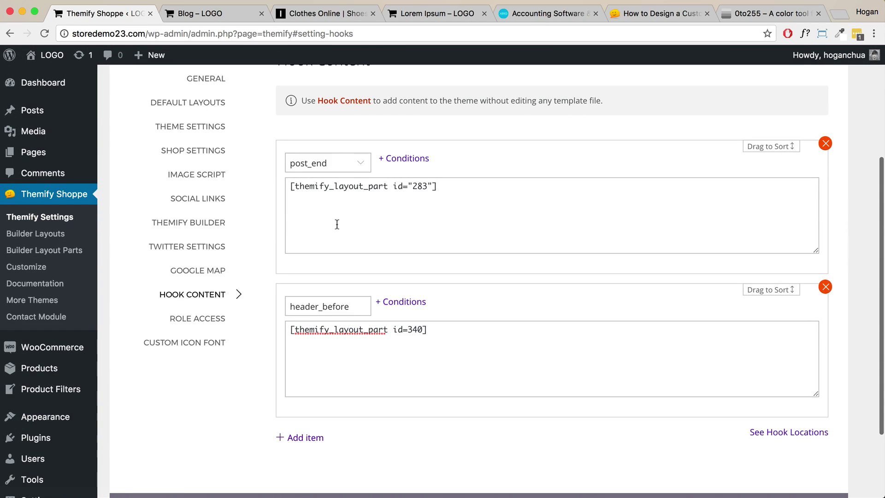
left_click(336, 224)
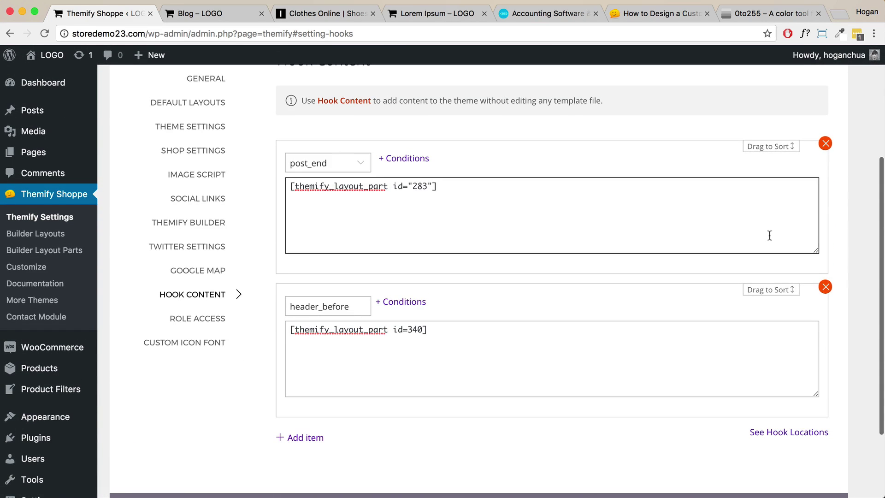
Open the See Hook Locations preview of the site.
left_click(800, 431)
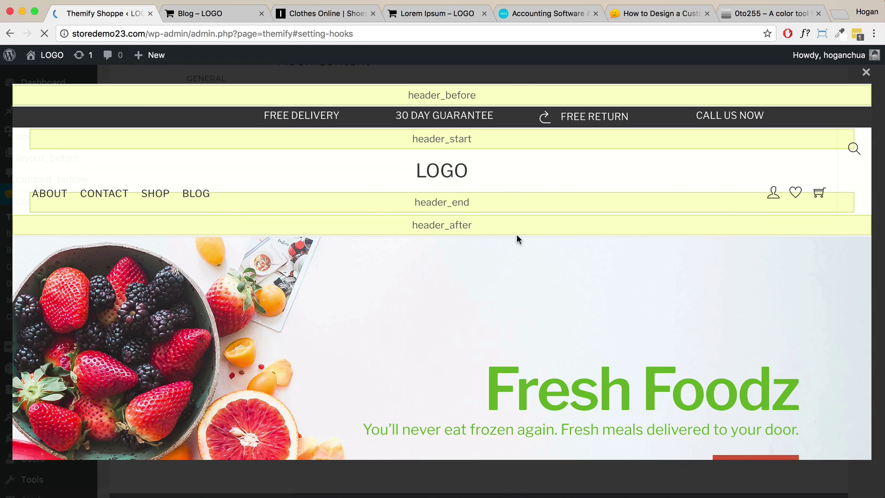
scroll(427, 193, "down", 15)
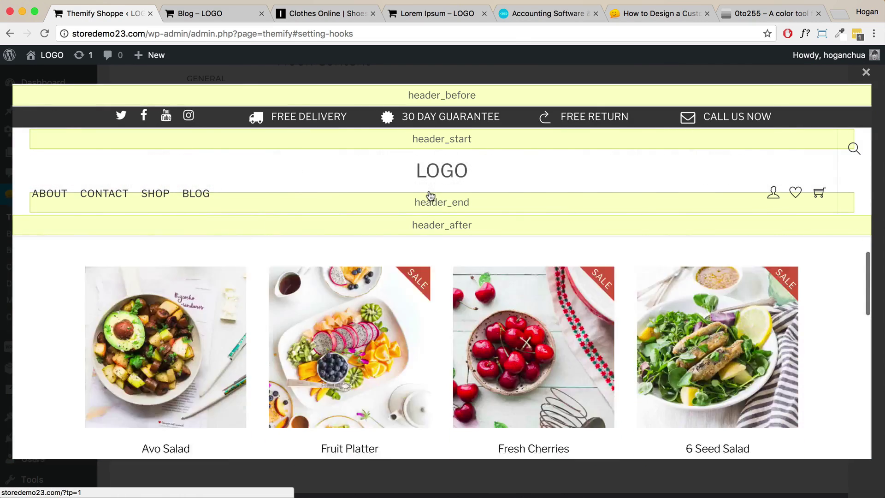
scroll(426, 193, "up", 20)
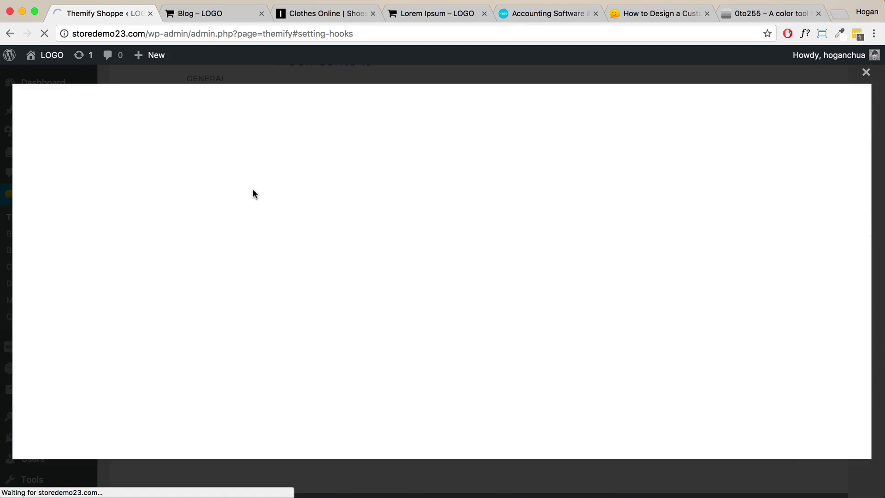
scroll(420, 239, "down", 3)
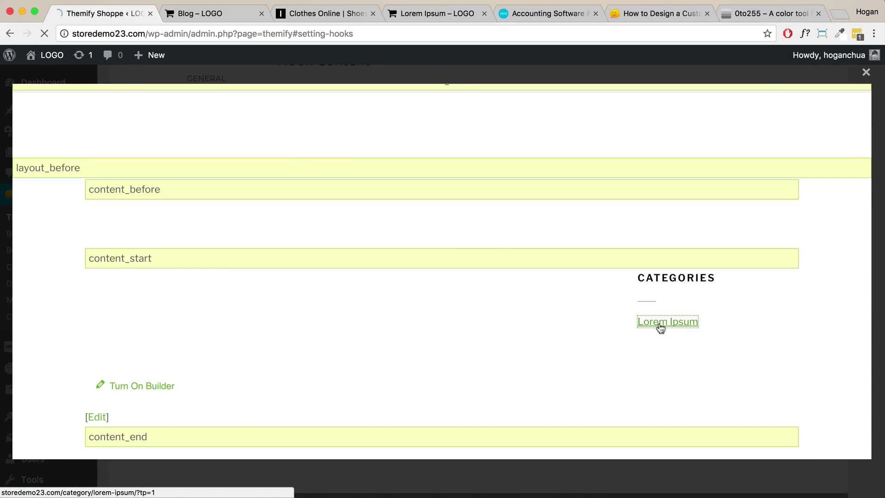
Open the Lorem Ipsum category post and locate the post_end hook label after the post body.
left_click(660, 323)
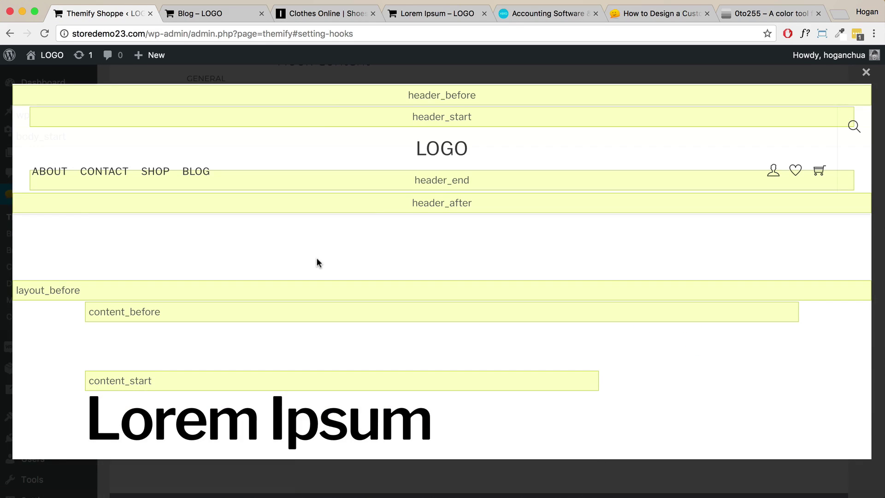
scroll(317, 259, "down", 1)
scroll(316, 262, "down", 8)
scroll(316, 262, "up", 3)
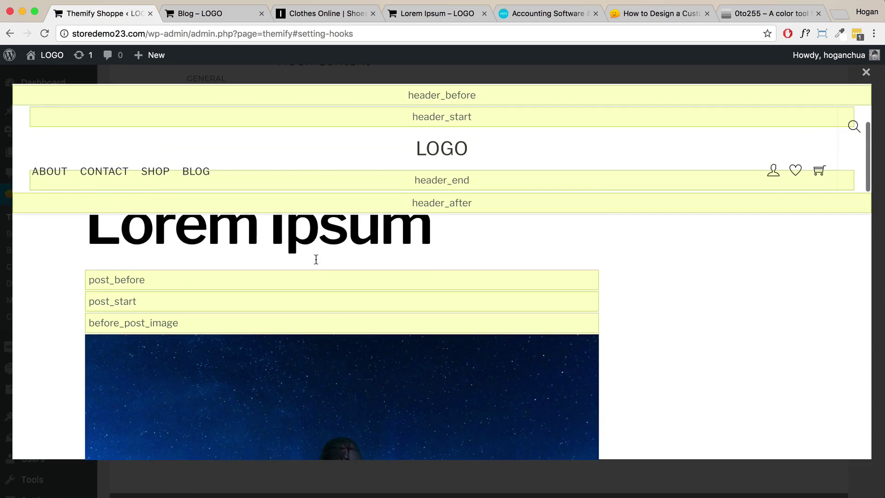
scroll(164, 272, "down", 5)
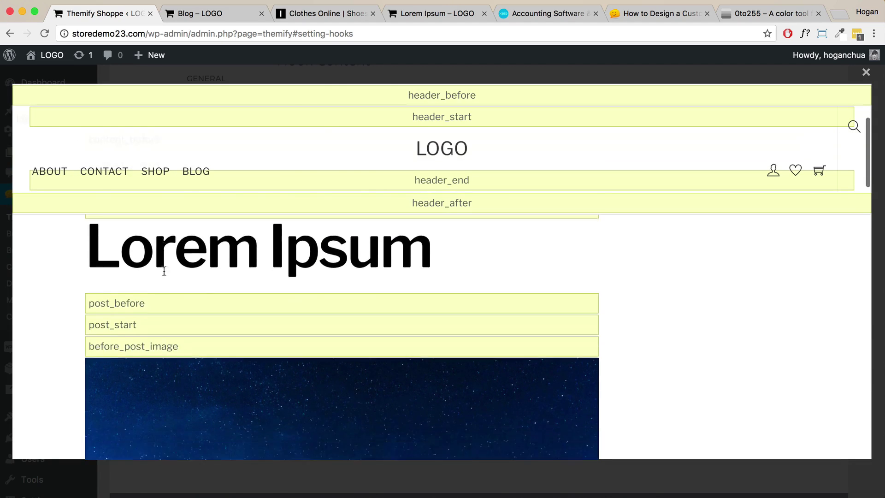
scroll(164, 277, "down", 3)
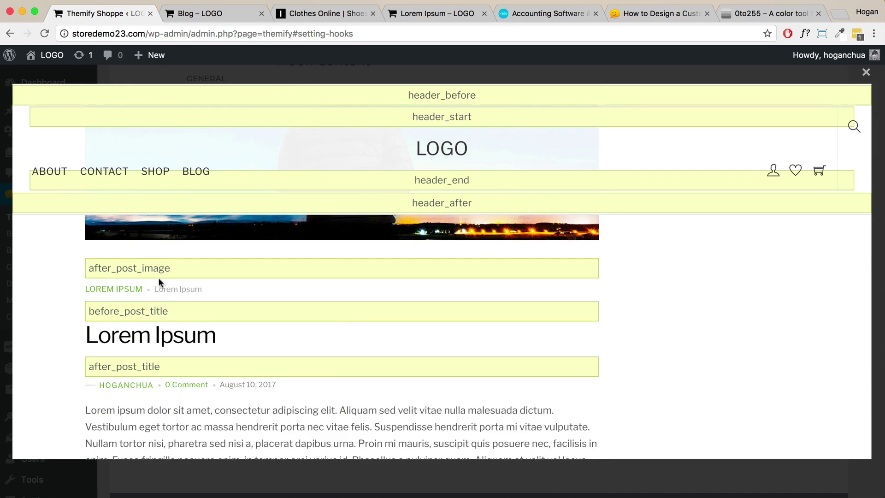
scroll(160, 307, "down", 10)
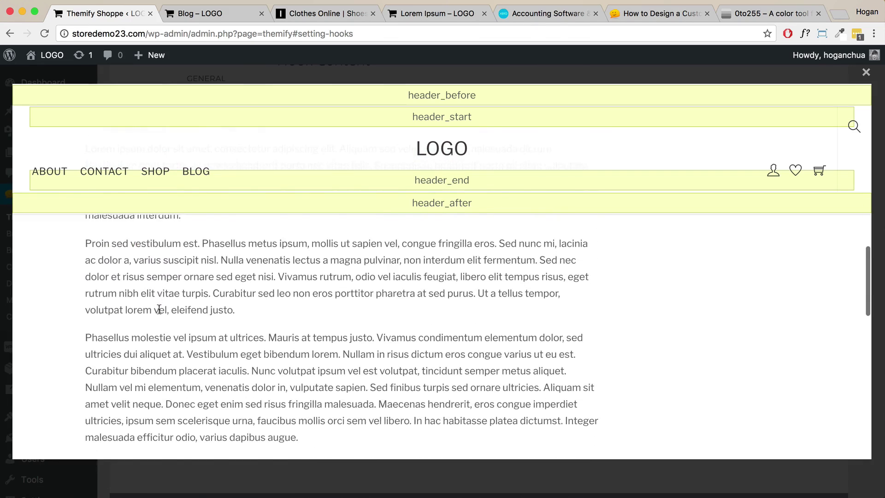
scroll(158, 308, "up", 4)
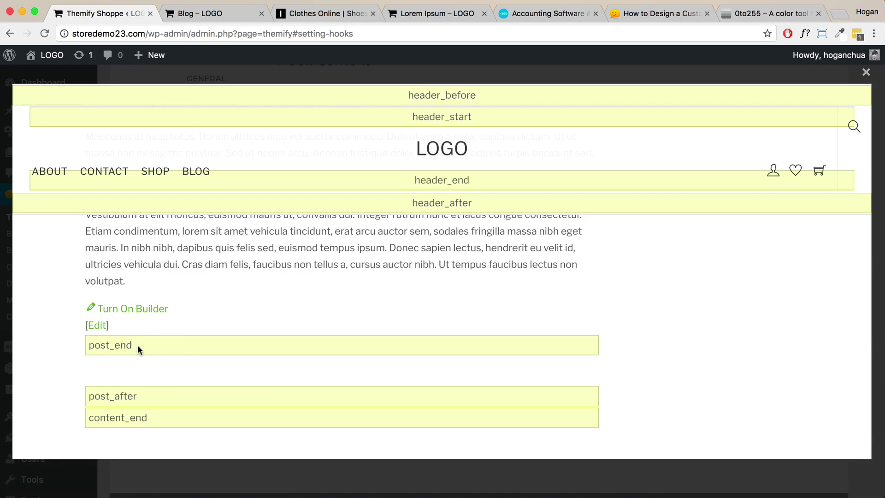
left_click_drag(138, 346, 93, 344)
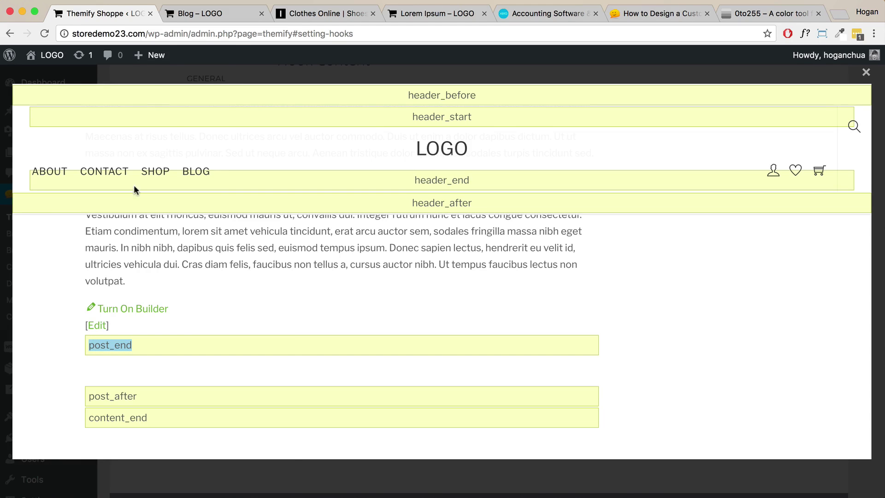
Keep post_end as the first item's hook and limit it to Single post views.
left_click(866, 73)
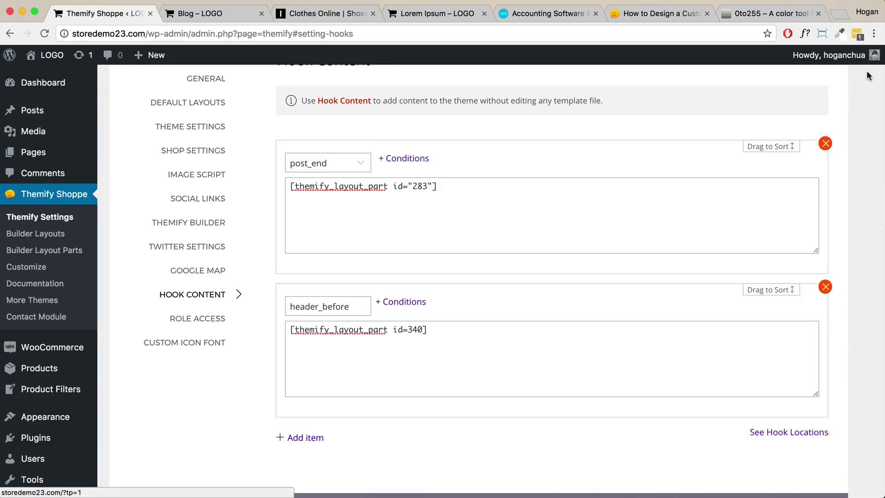
left_click(344, 170)
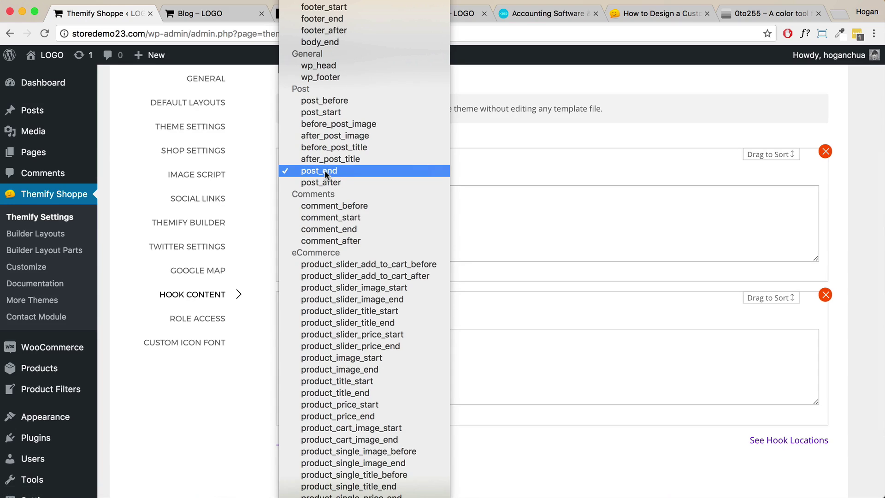
left_click(324, 171)
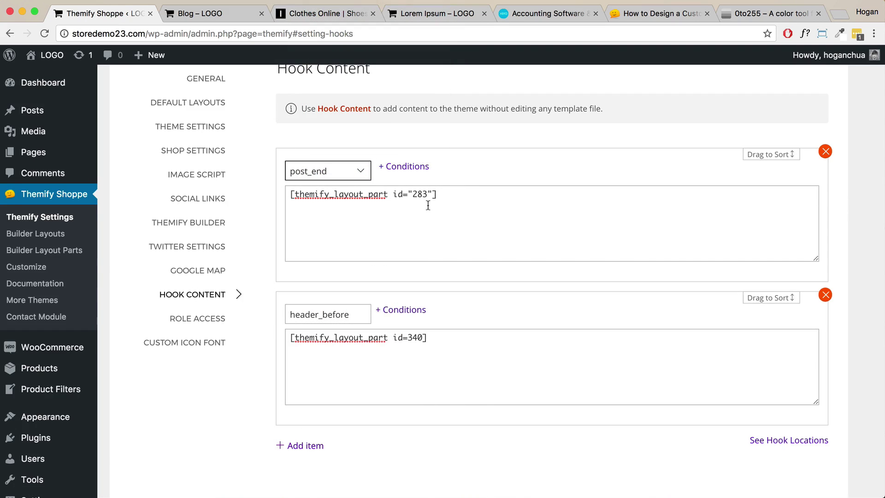
left_click(410, 167)
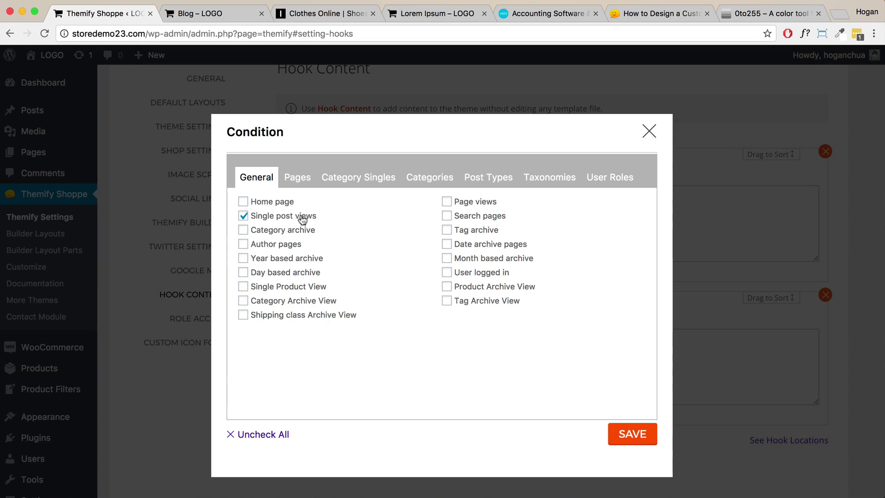
left_click(632, 438)
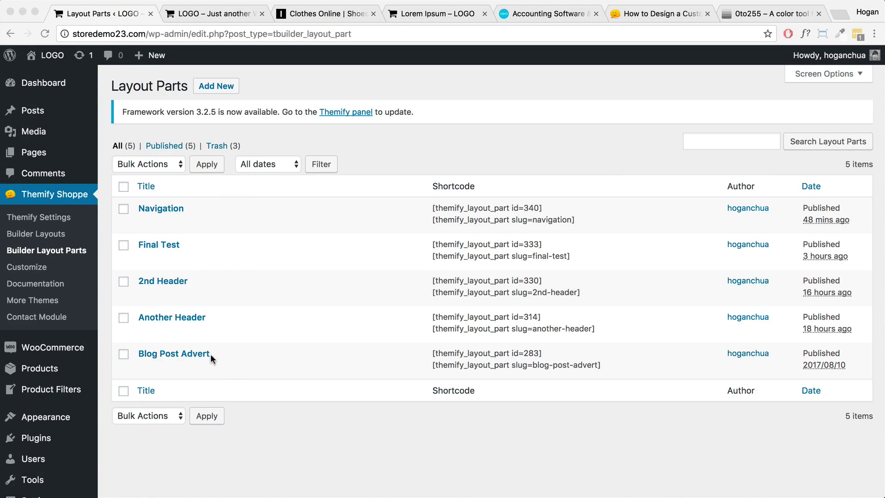
Edit the Blog Post Advert layout part and bring up its Image module settings.
left_click(234, 350)
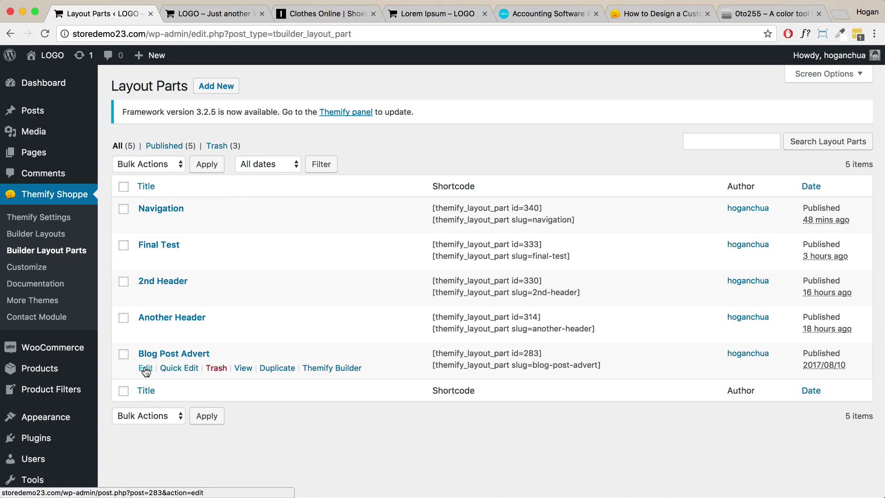
left_click(146, 368)
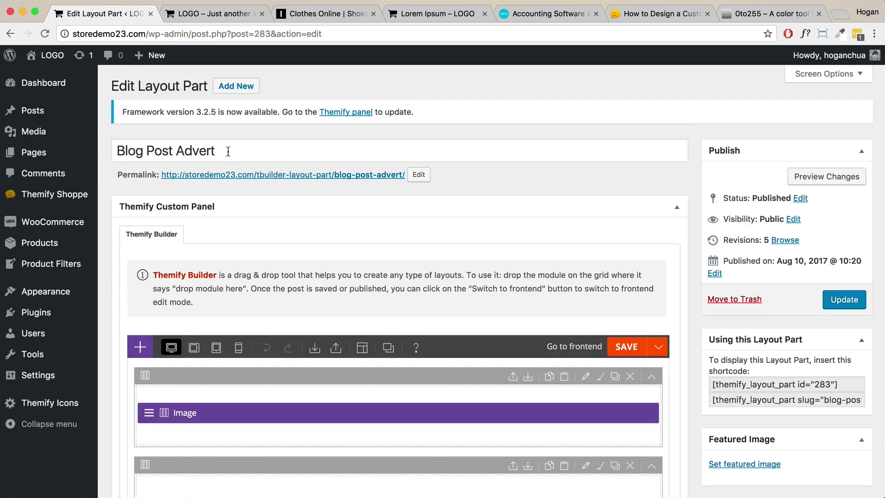
triple_click(227, 149)
scroll(238, 309, "down", 2)
scroll(238, 309, "down", 2)
mouse_move(148, 315)
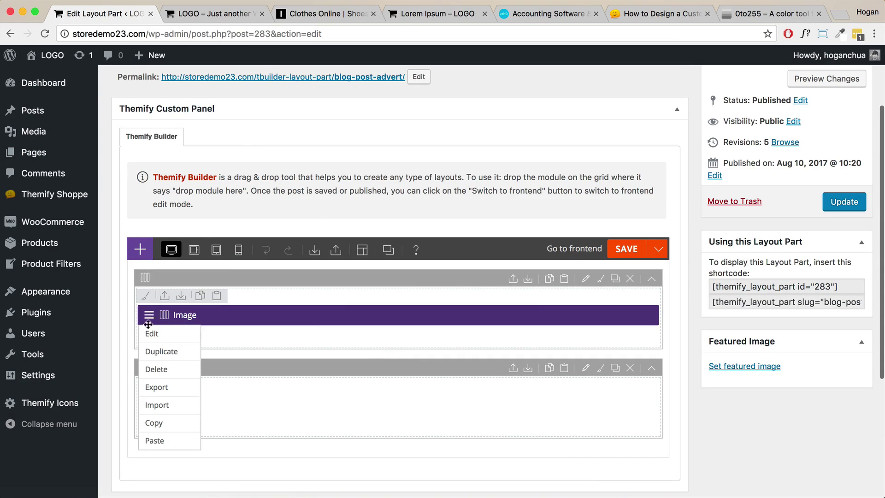
left_click(148, 335)
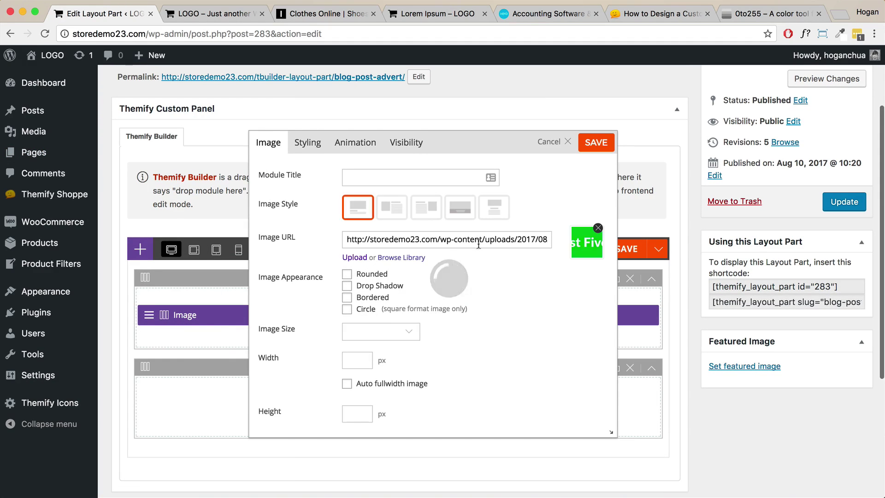
Inspect the Image URL and Image Link, cancel without changes, and save the layout.
left_click_drag(415, 240, 590, 242)
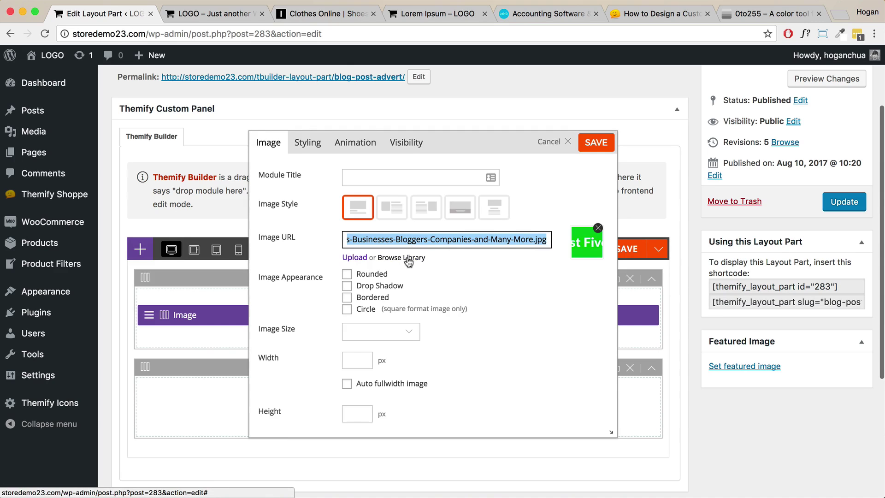
scroll(541, 286, "up", 2)
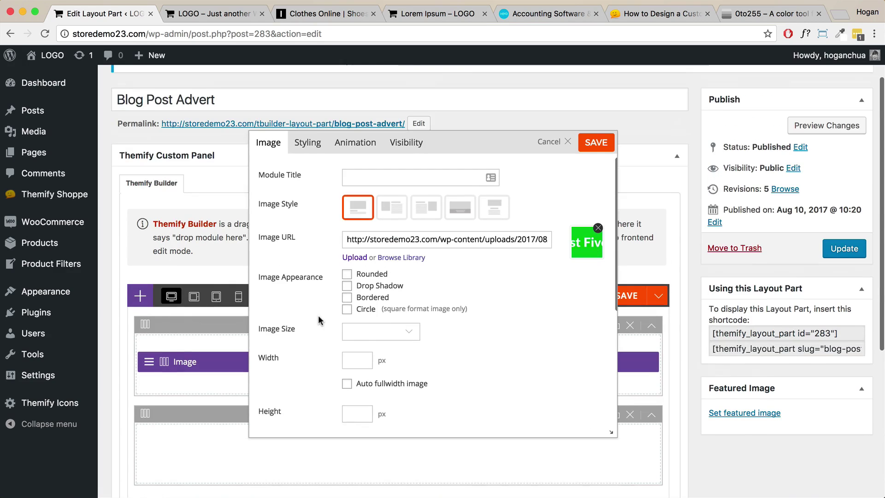
scroll(414, 300, "down", 5)
left_click(354, 318)
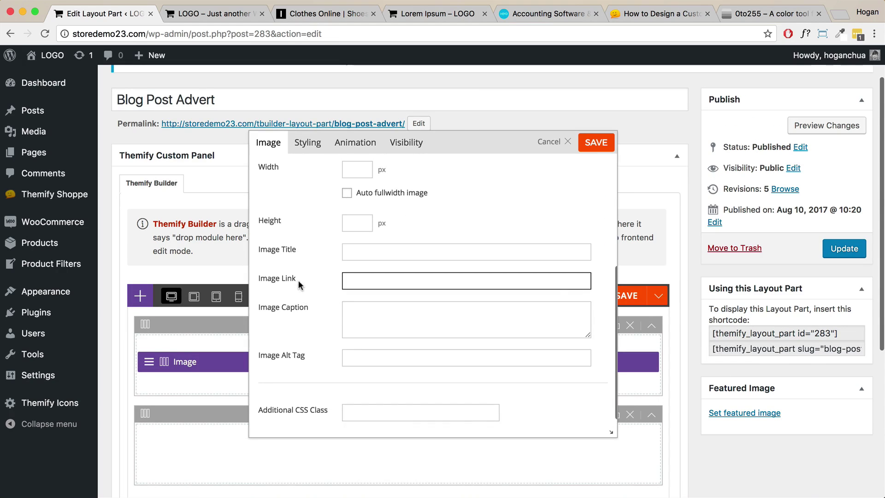
left_click_drag(305, 280, 257, 278)
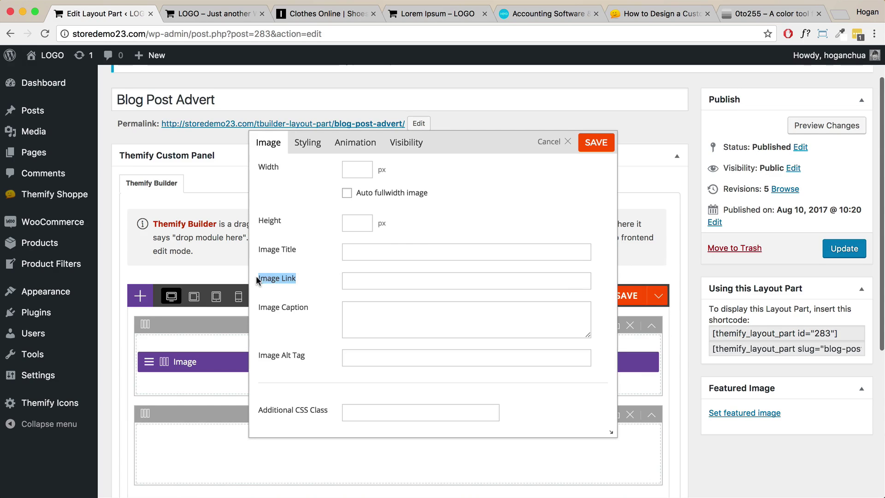
left_click(369, 279)
left_click(596, 142)
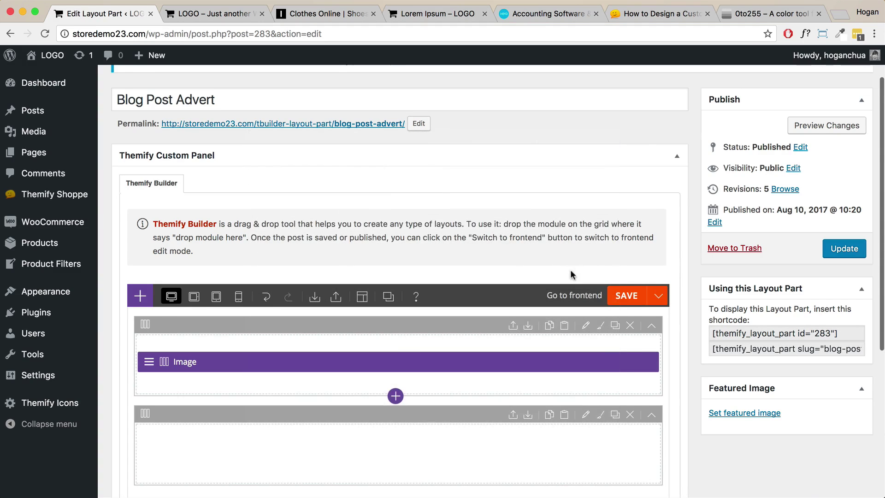
left_click(637, 297)
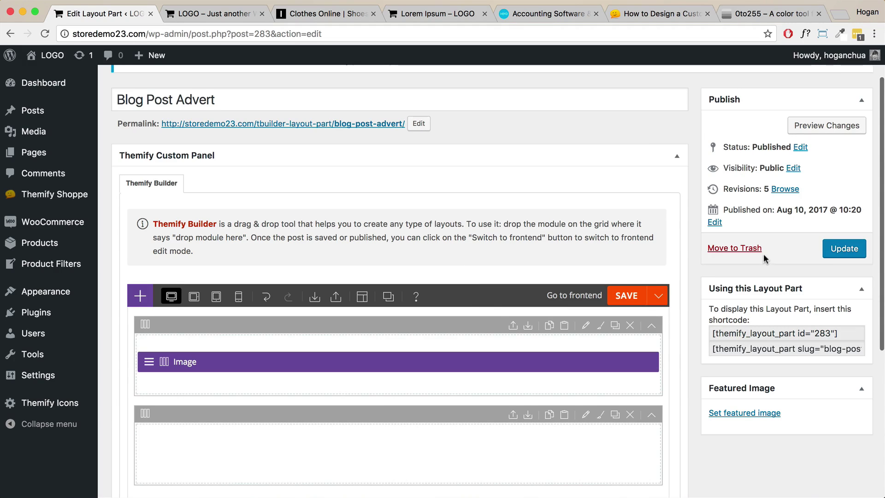
left_click(140, 296)
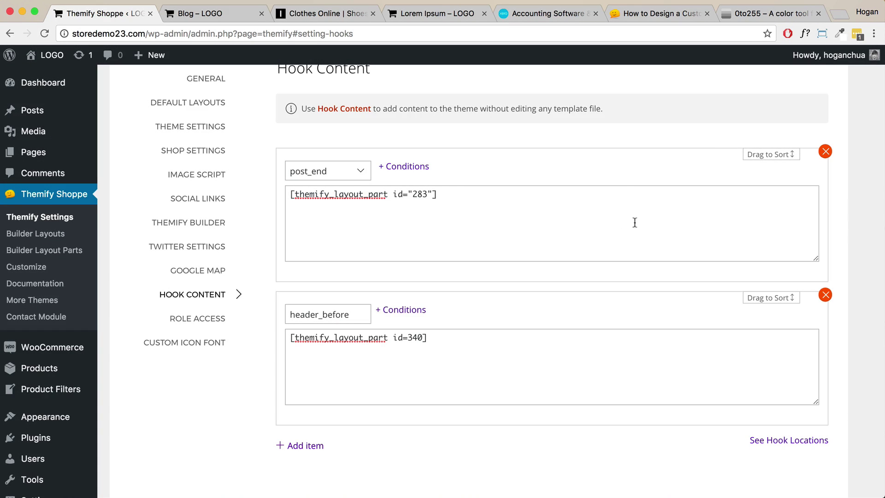
Select the [themify_layout_part id="283"] shortcode in the post_end box.
left_click_drag(544, 240, 278, 189)
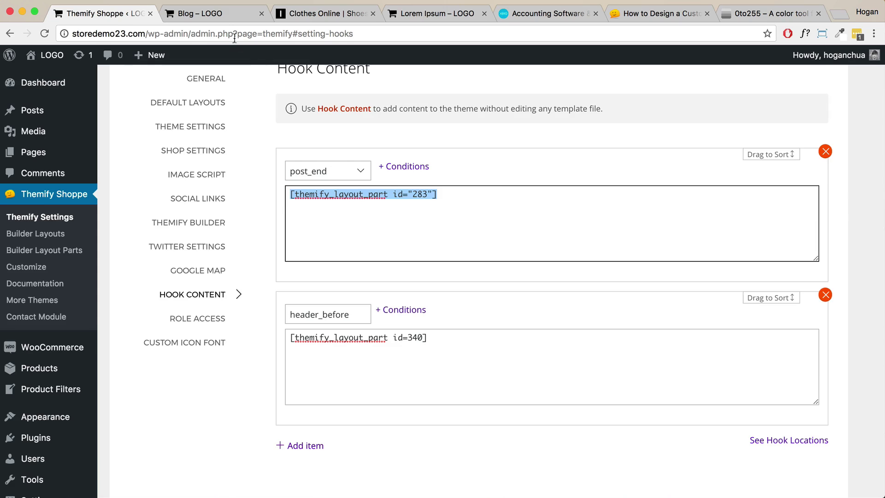
View the site's home page narrowed to mobile width.
left_click(220, 13)
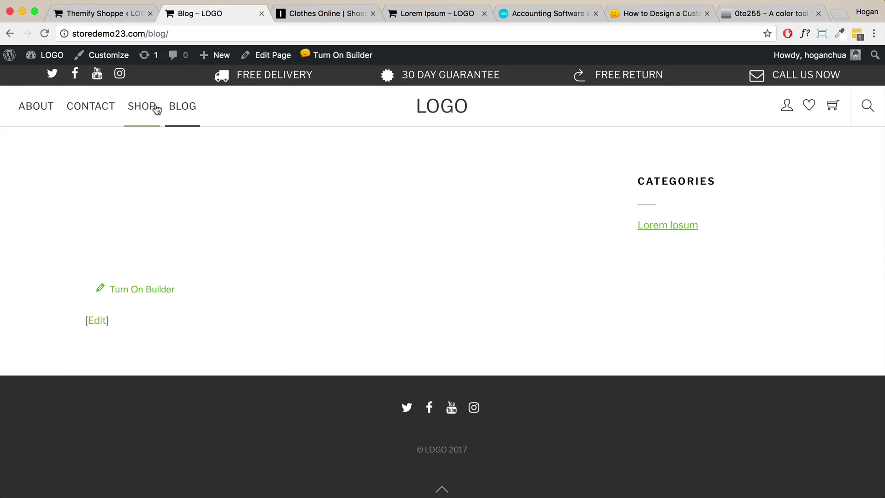
left_click(46, 54)
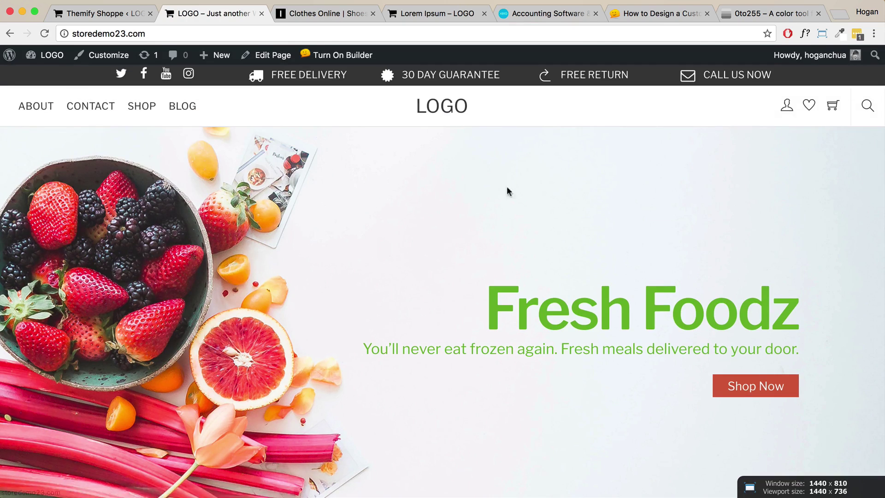
left_click_drag(881, 148, 201, 145)
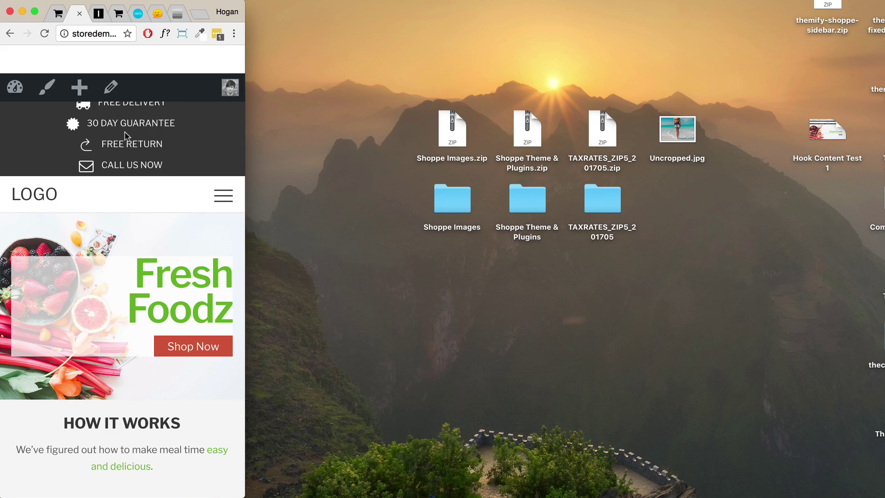
scroll(132, 134, "down", 10)
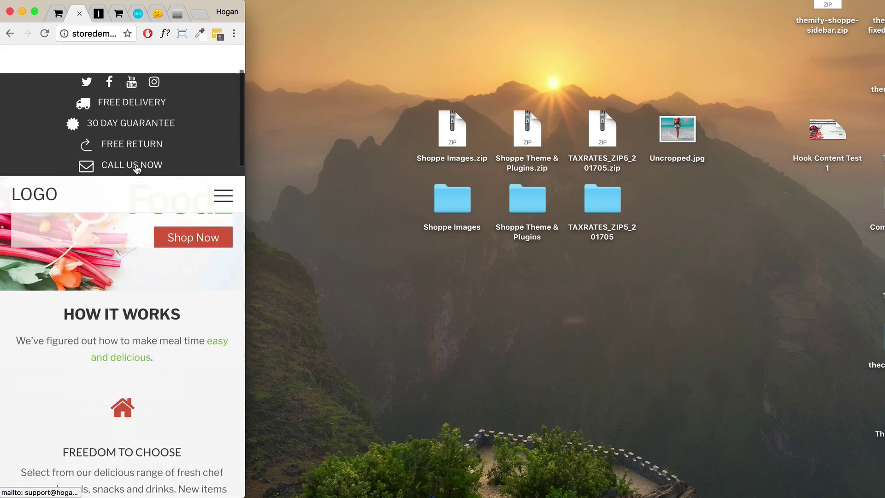
scroll(126, 147, "up", 10)
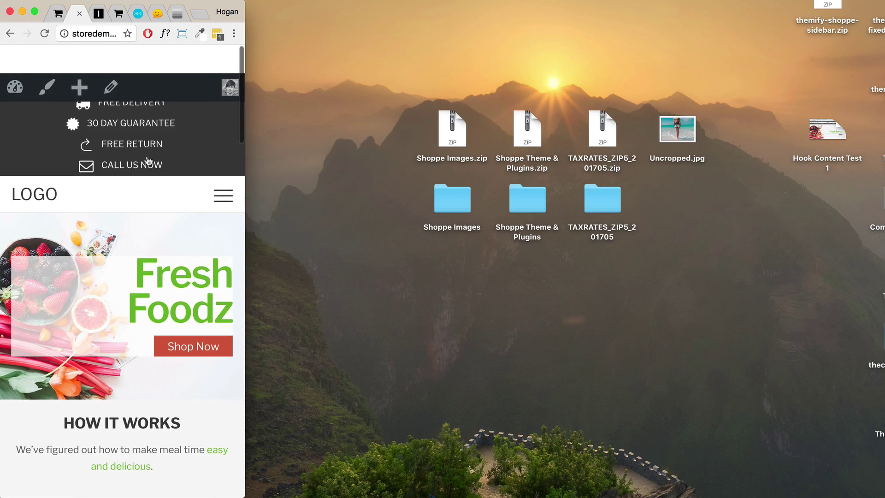
Restore the window to 1440 × 810 and return to the Hook Content settings.
left_click_drag(245, 155, 804, 158)
left_click(740, 35)
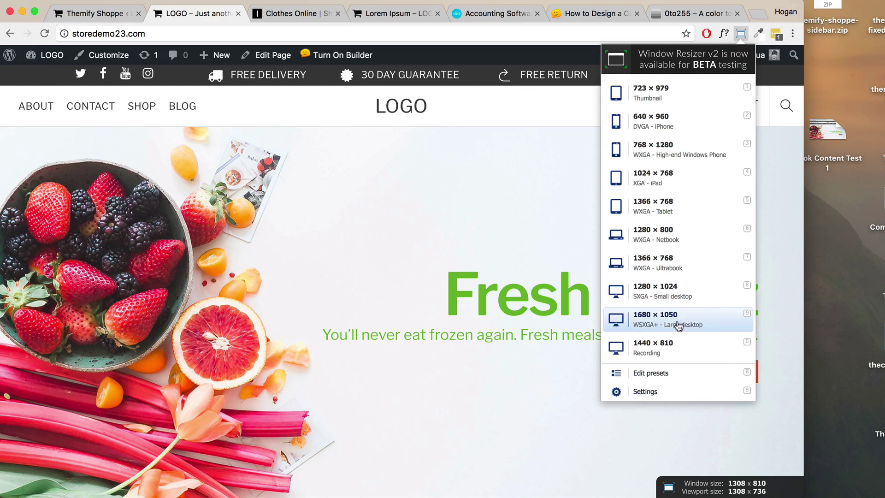
left_click(655, 348)
left_click(104, 14)
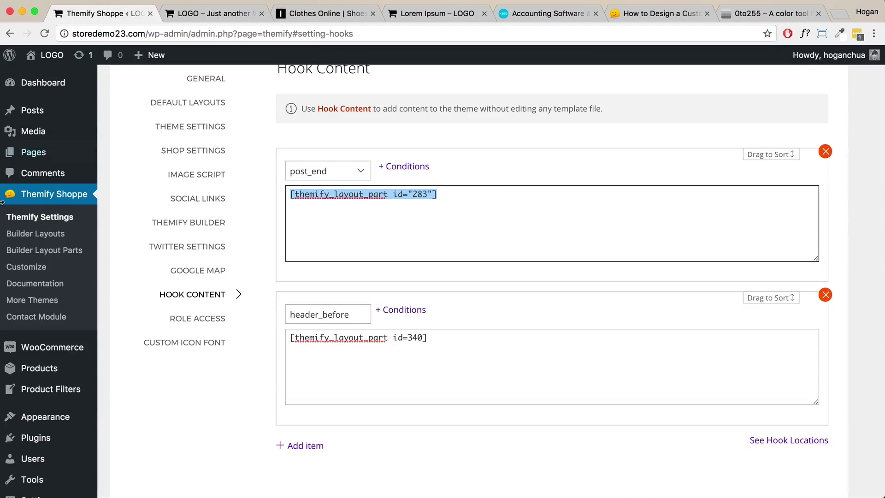
Edit the Navigation layout part and set its first row's Mobile visibility to Hide.
left_click(38, 253)
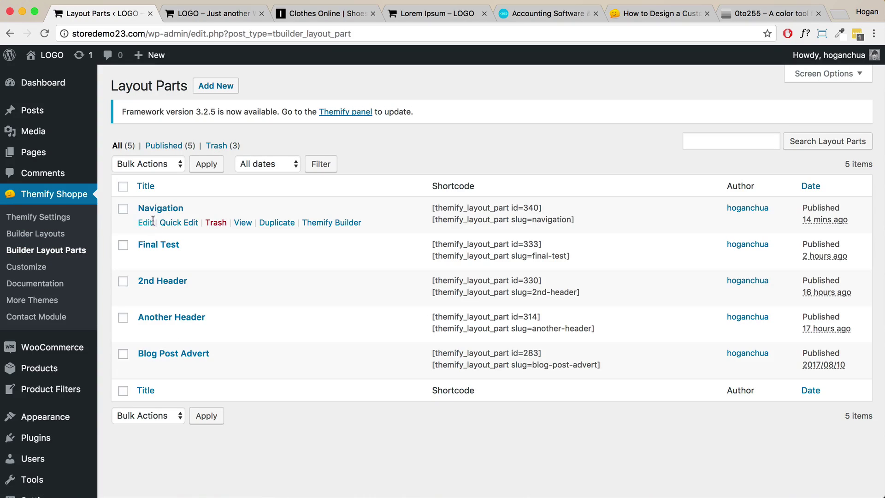
left_click(145, 222)
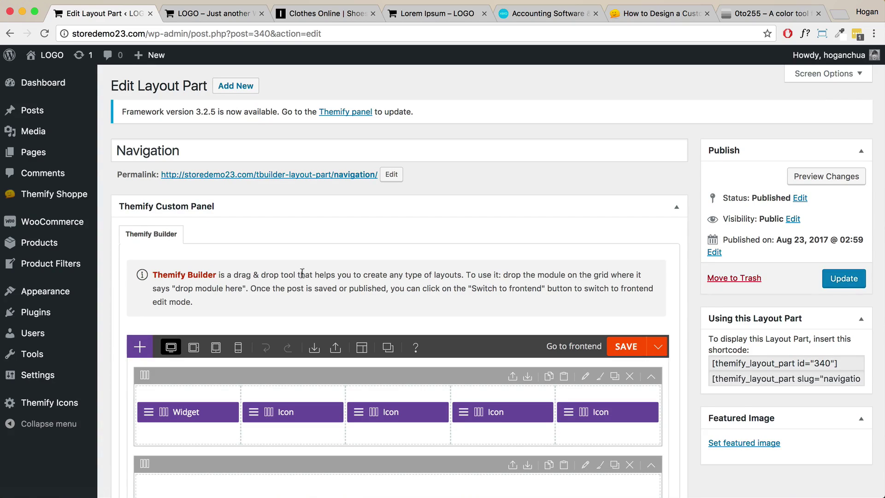
scroll(309, 268, "down", 3)
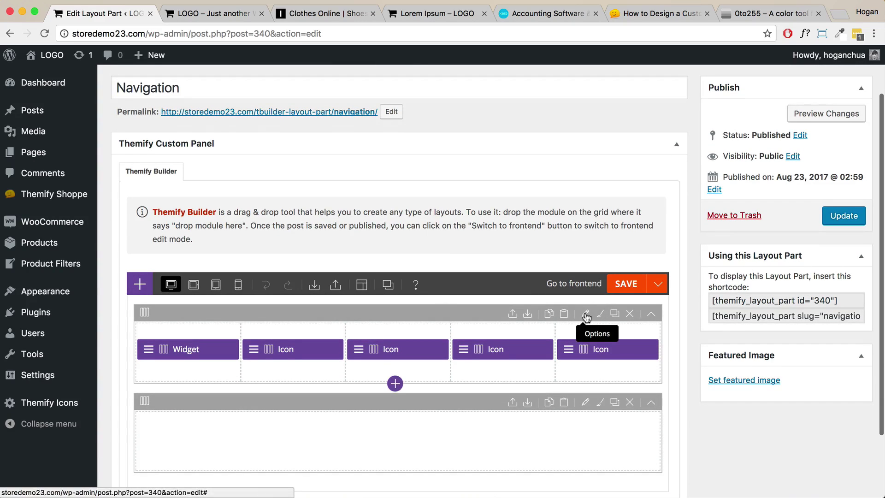
left_click(585, 313)
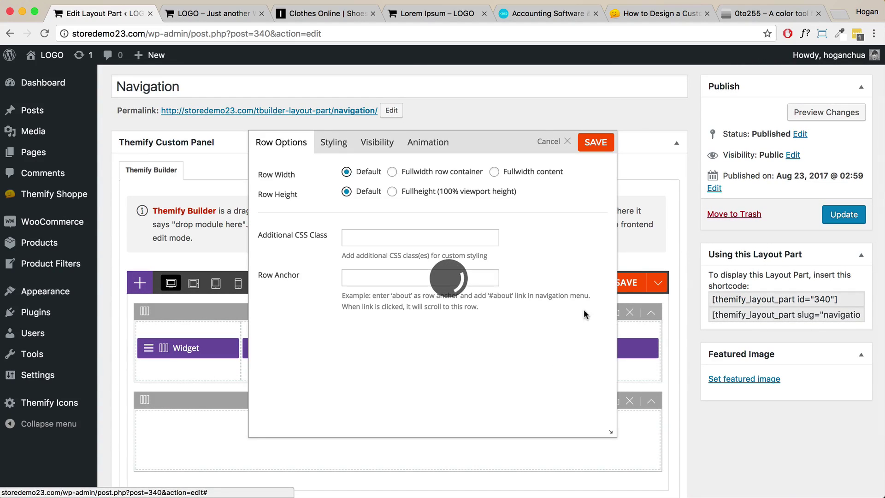
left_click(380, 148)
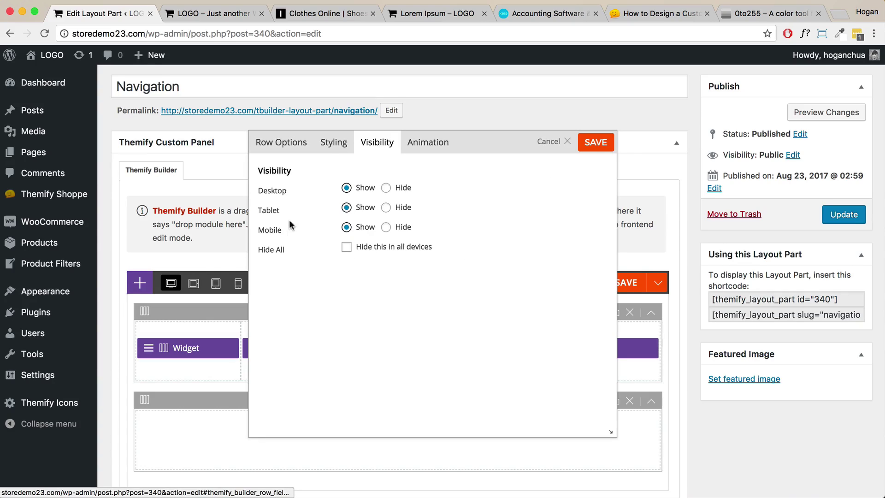
left_click_drag(280, 230, 258, 231)
left_click(386, 228)
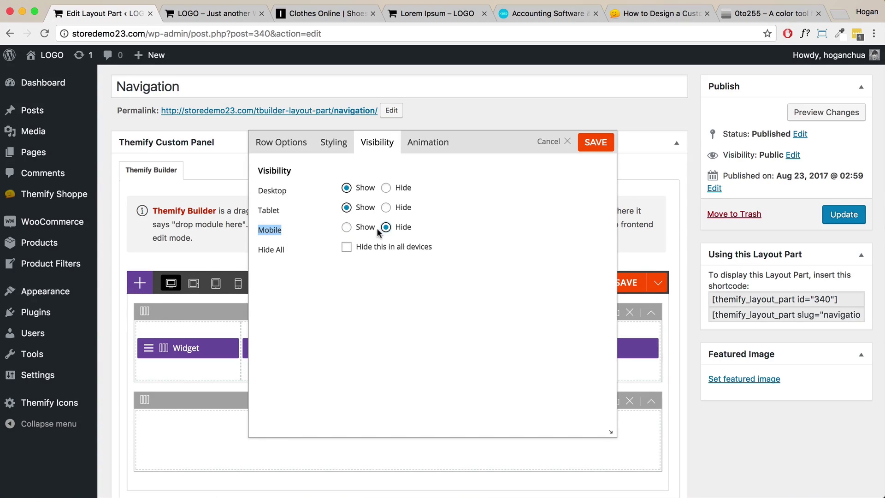
left_click(299, 232)
left_click(595, 142)
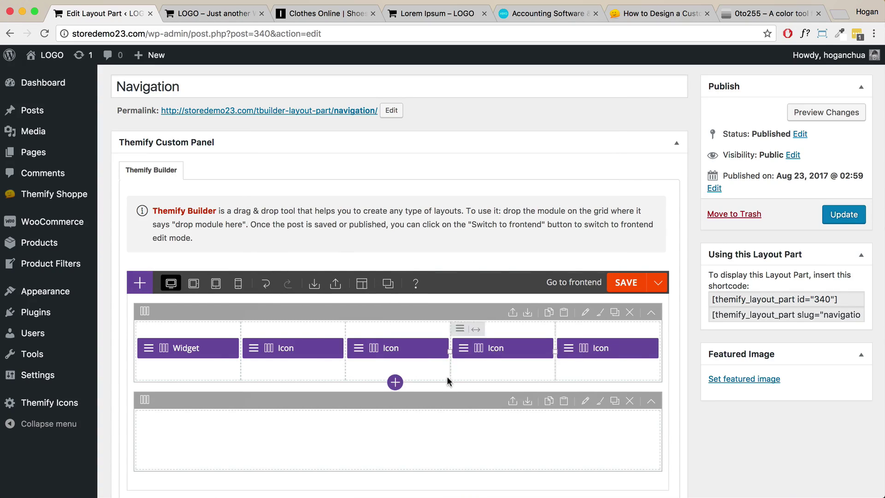
Duplicate the first navigation row.
mouse_move(567, 330)
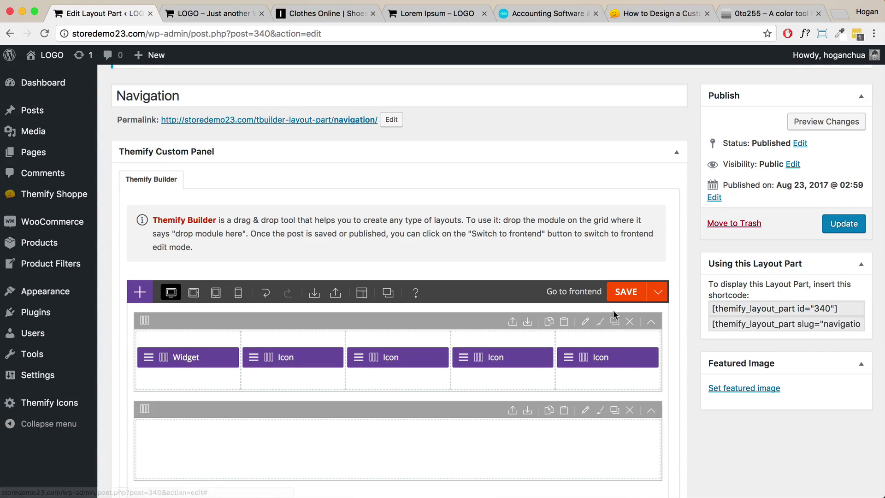
scroll(341, 401, "down", 1)
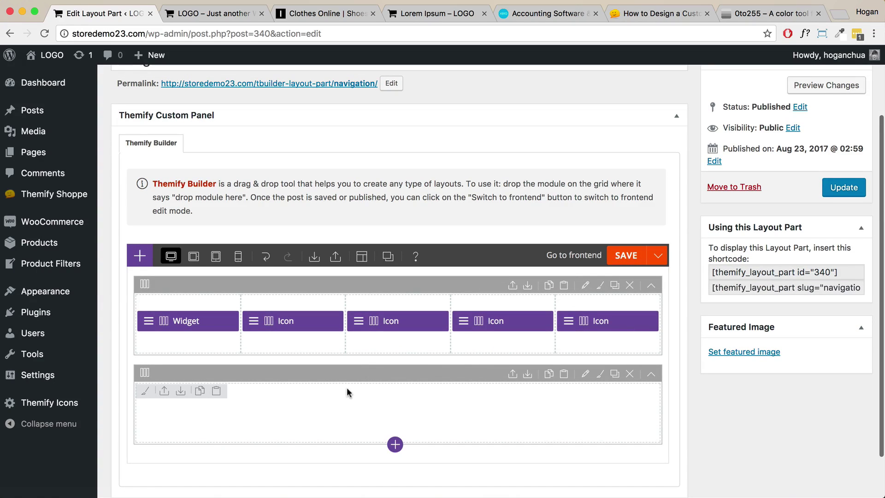
scroll(444, 332, "down", 2)
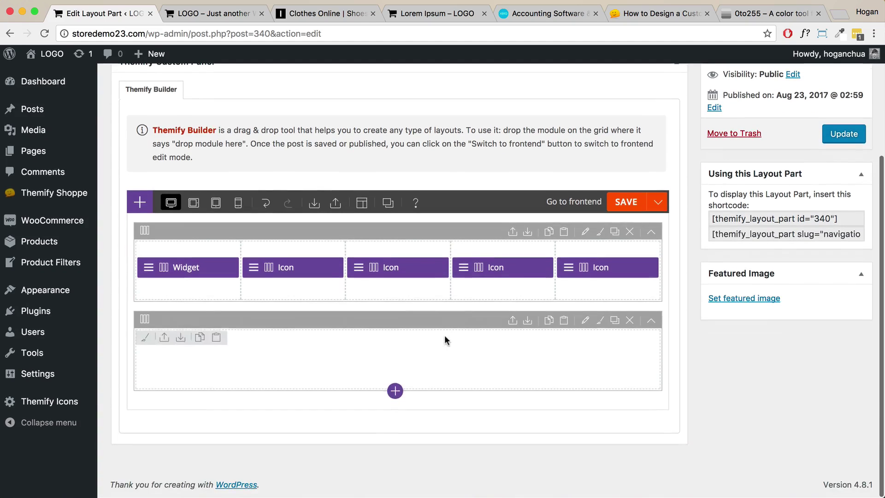
left_click(615, 233)
Set the second row's visibility to hide on Desktop and Tablet.
scroll(480, 364, "down", 3)
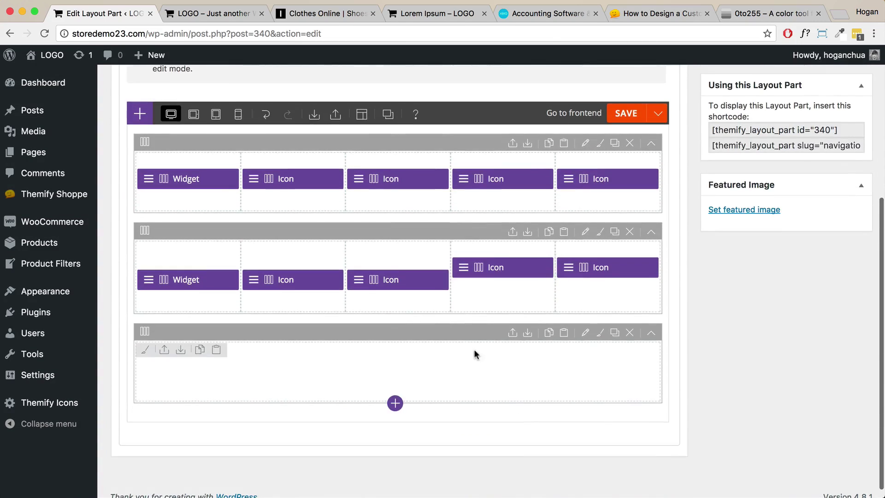
scroll(482, 350, "up", 2)
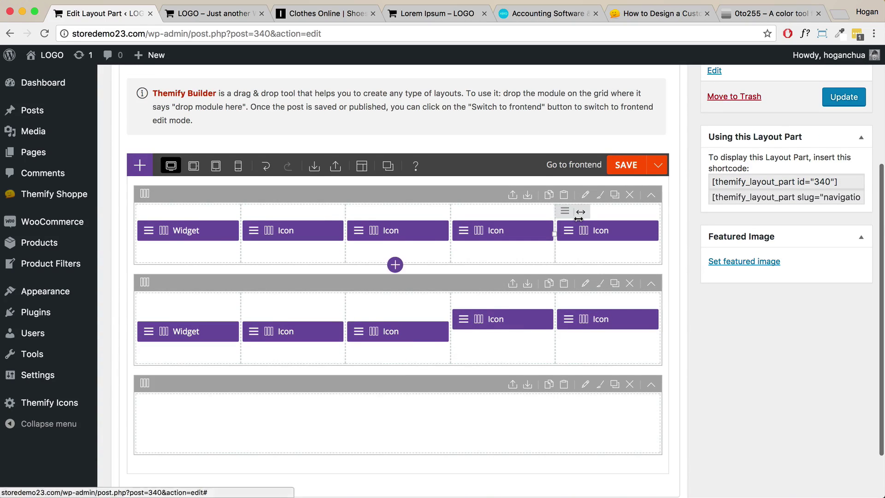
left_click(586, 284)
left_click(385, 142)
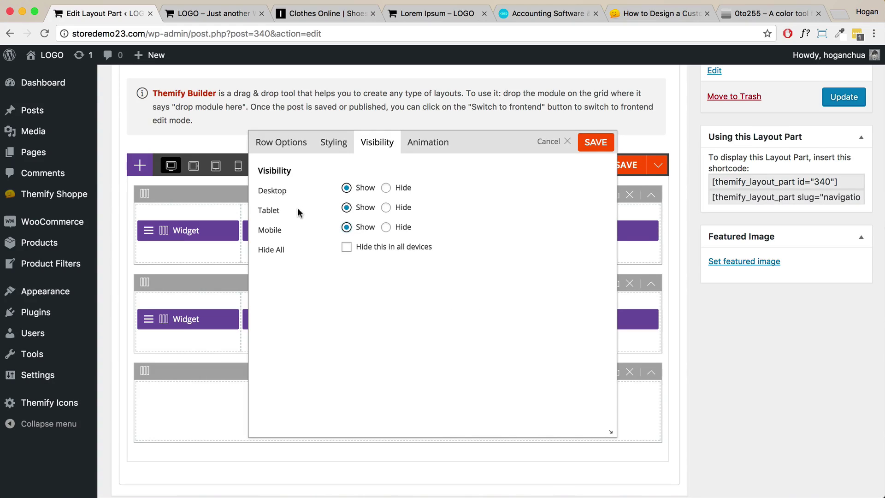
left_click_drag(299, 212, 235, 210)
left_click(386, 207)
left_click(386, 188)
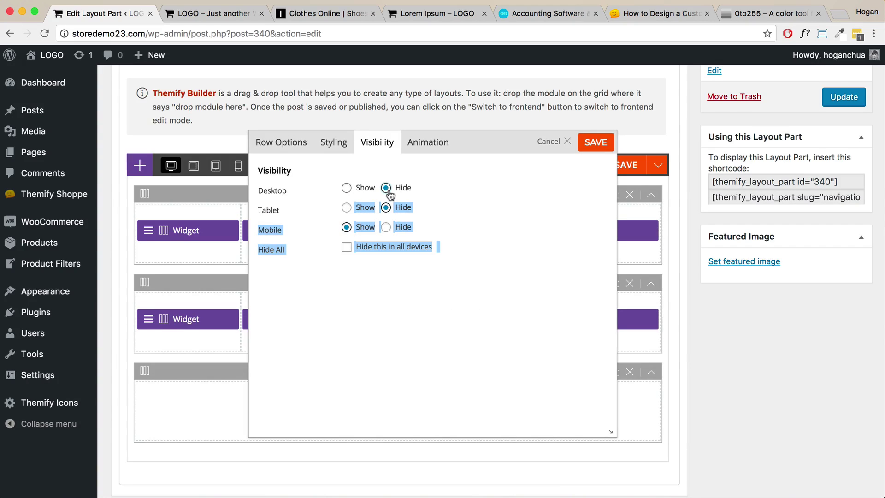
left_click(478, 198)
left_click(595, 143)
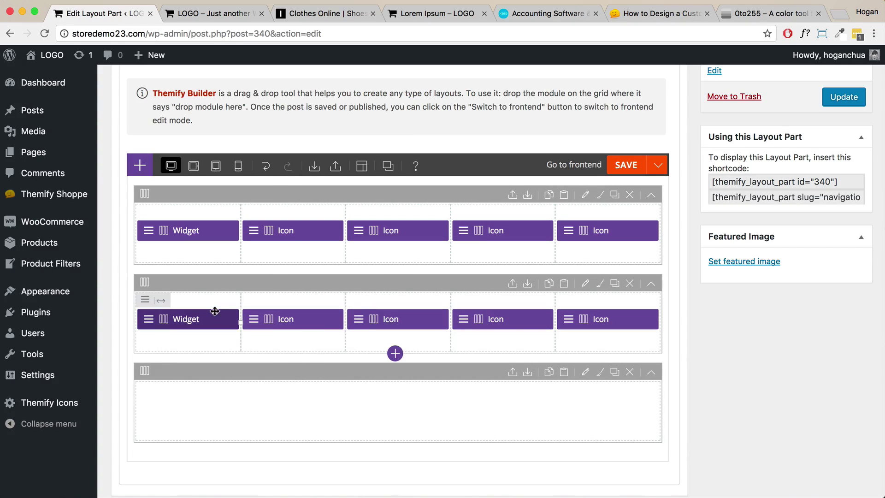
Delete the Widget and last Icon modules from the second row and save the Navigation part.
left_click(148, 319)
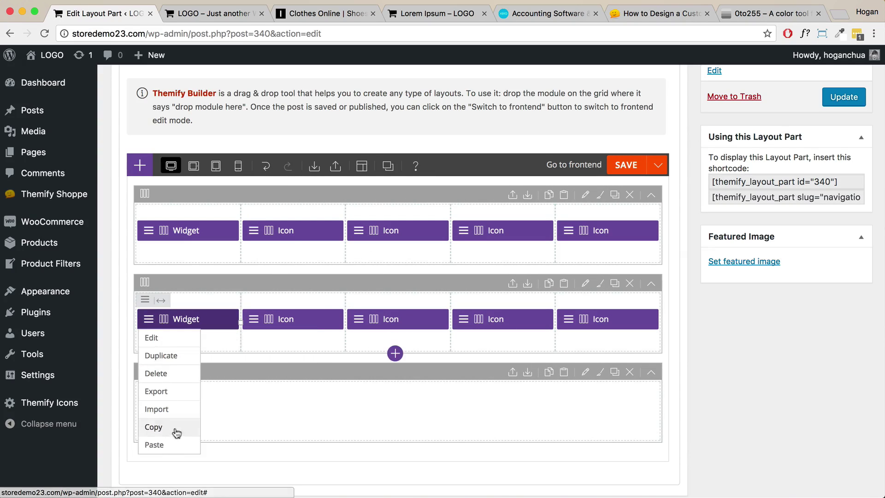
left_click(151, 374)
left_click(559, 110)
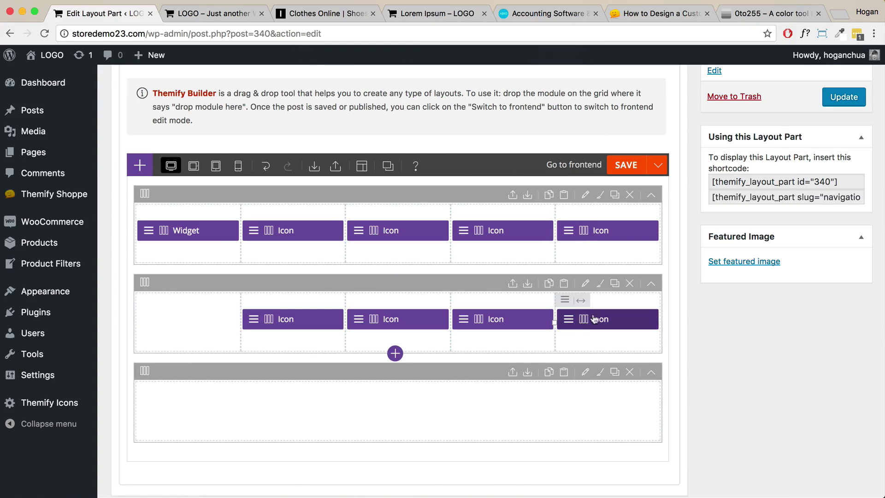
left_click(594, 319)
left_click(581, 377)
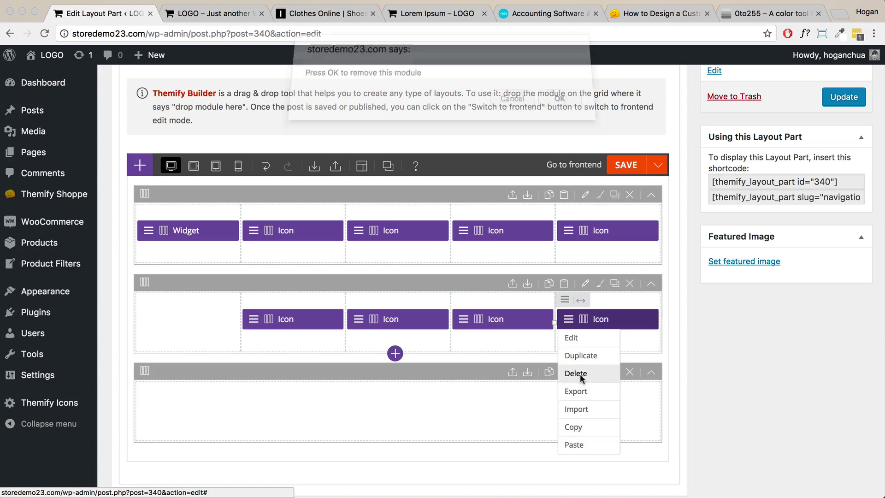
left_click(560, 110)
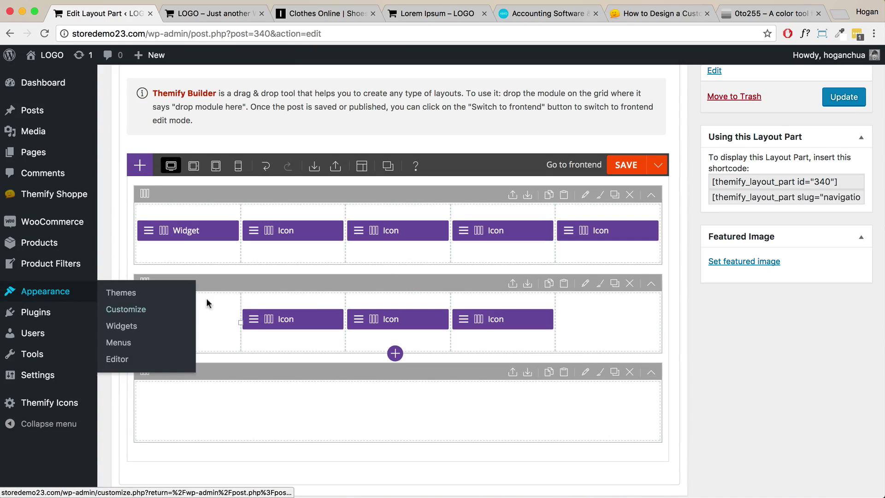
left_click(626, 164)
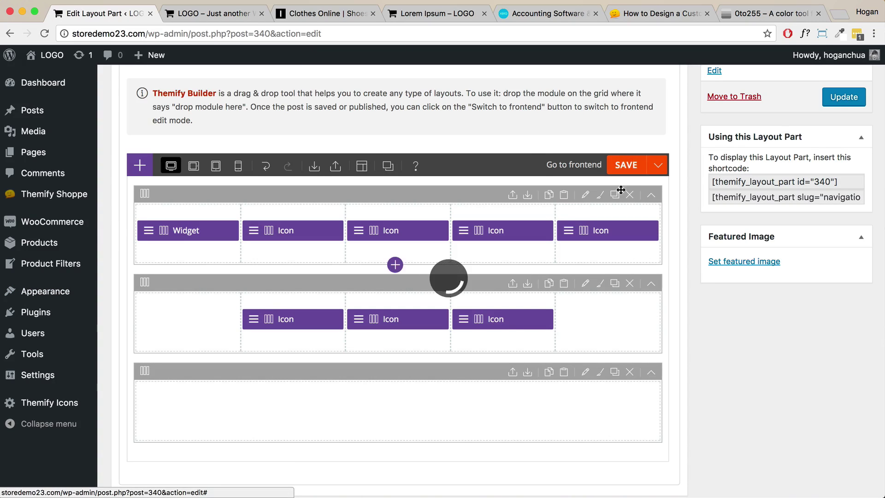
left_click(226, 14)
Reload the storefront, preview it at mobile width, then restore the 1440 × 810 window.
left_click(44, 33)
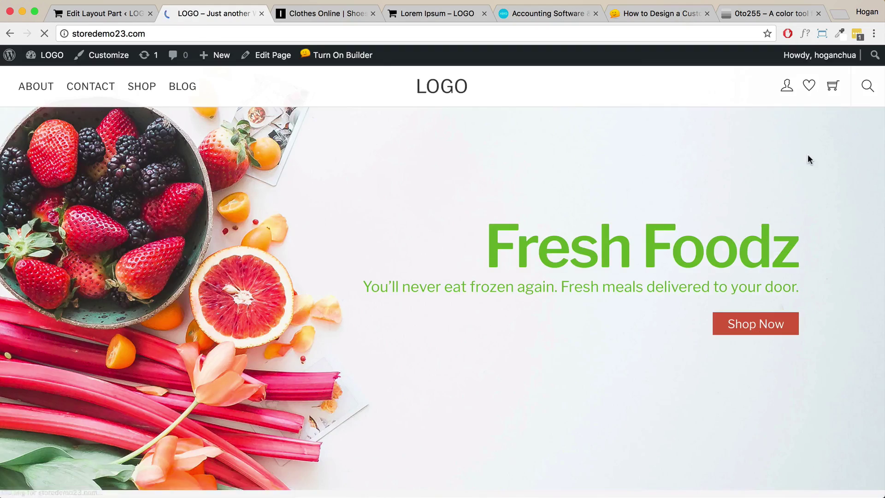
left_click_drag(881, 152, 227, 185)
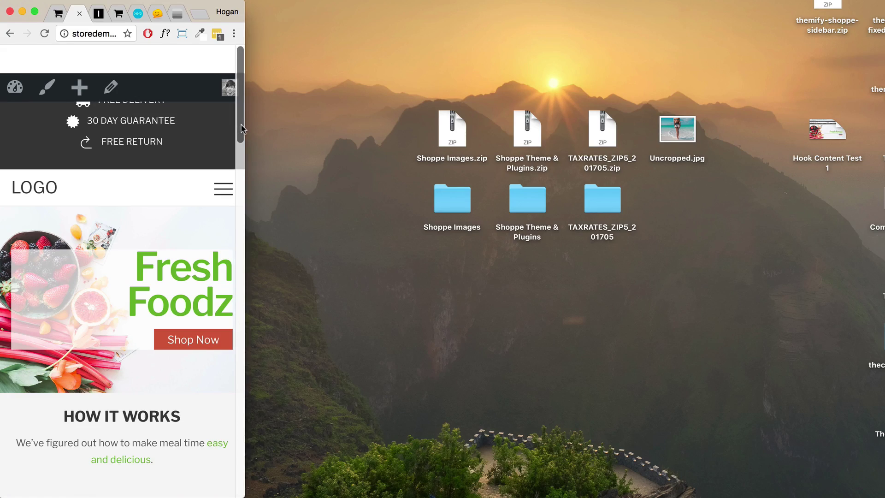
left_click_drag(244, 129, 785, 55)
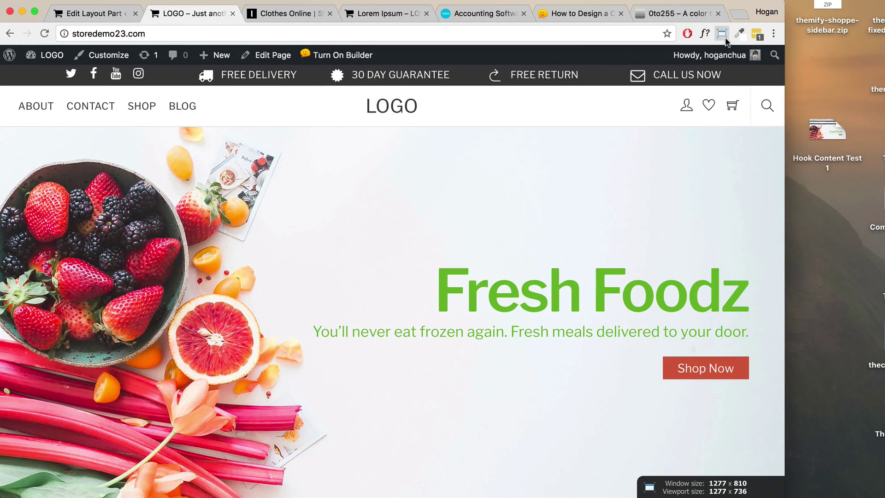
left_click(721, 33)
left_click(630, 352)
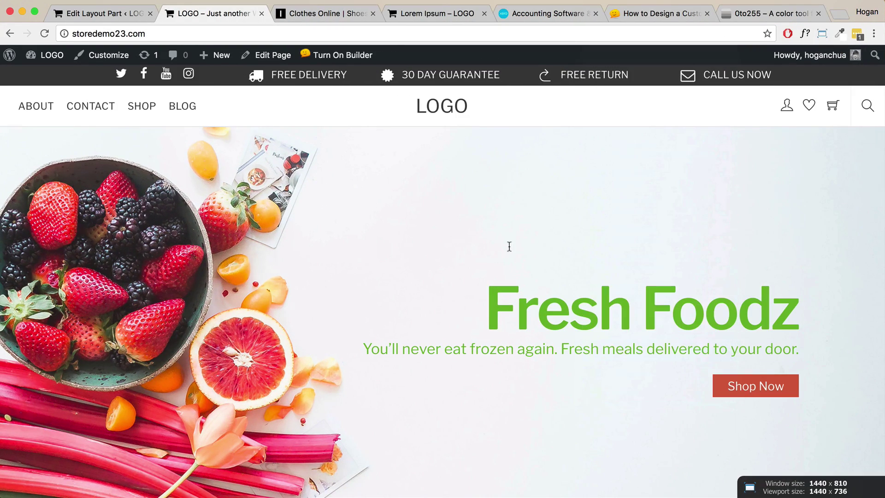
scroll(497, 168, "down", 15)
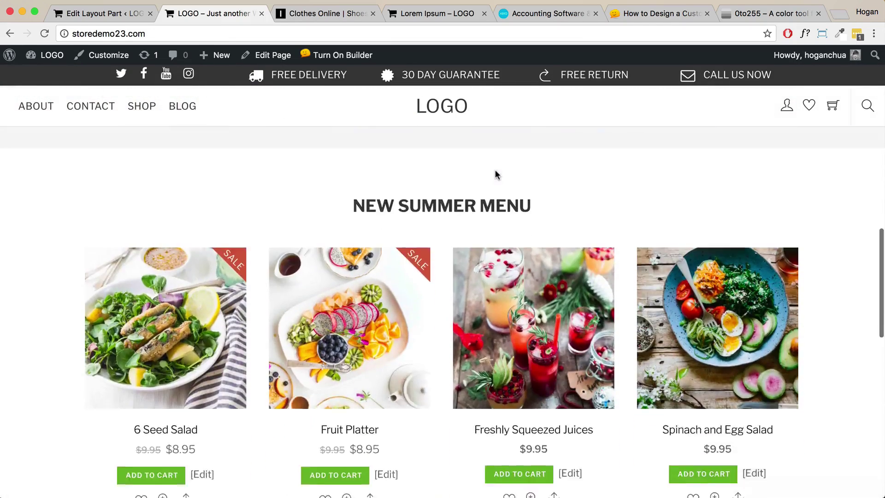
scroll(457, 307, "down", 2)
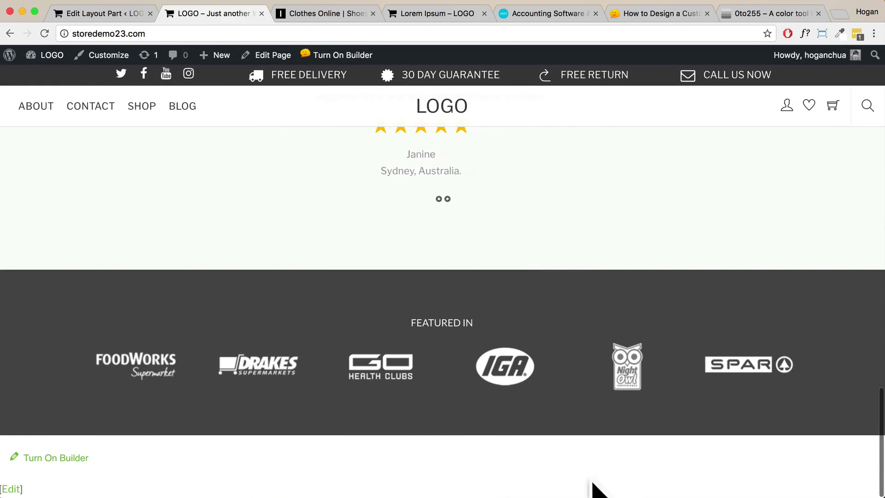
left_click(544, 13)
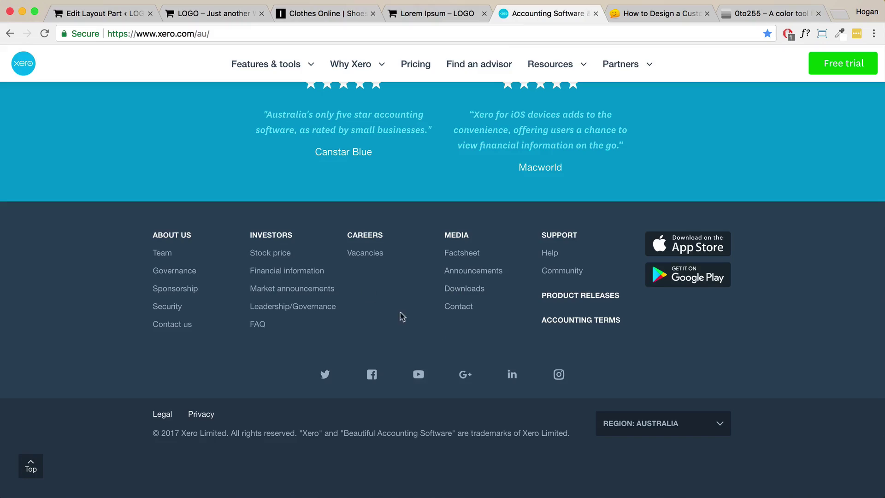